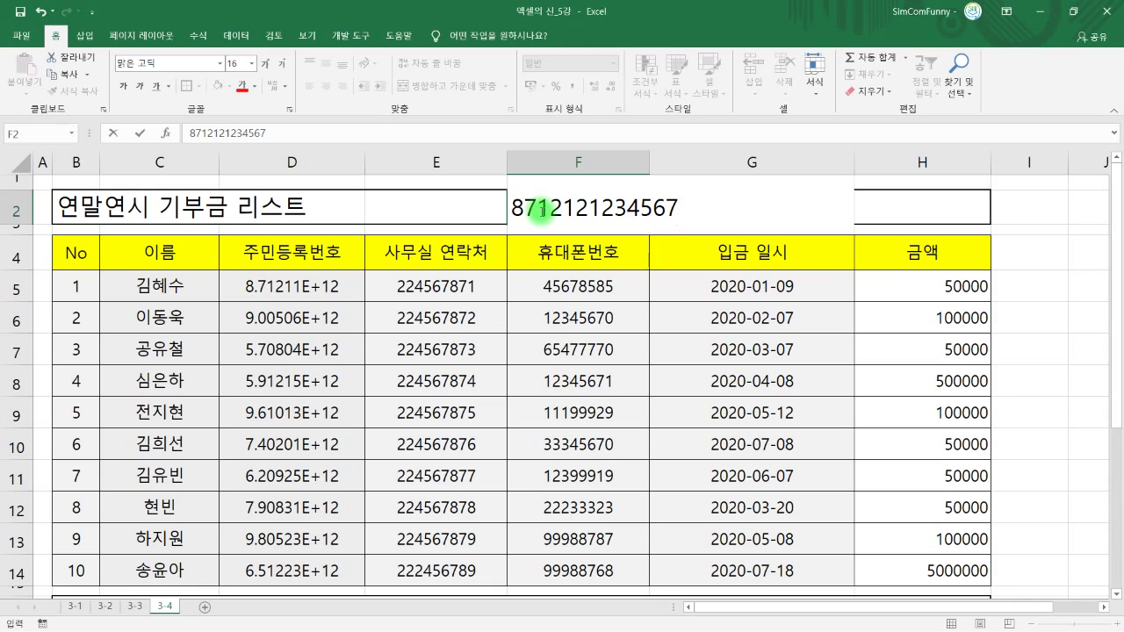
- Commit the 13-digit entry in F2 and reselect it, showing 8.7121E+12
{"action": "key", "text": "Return"}
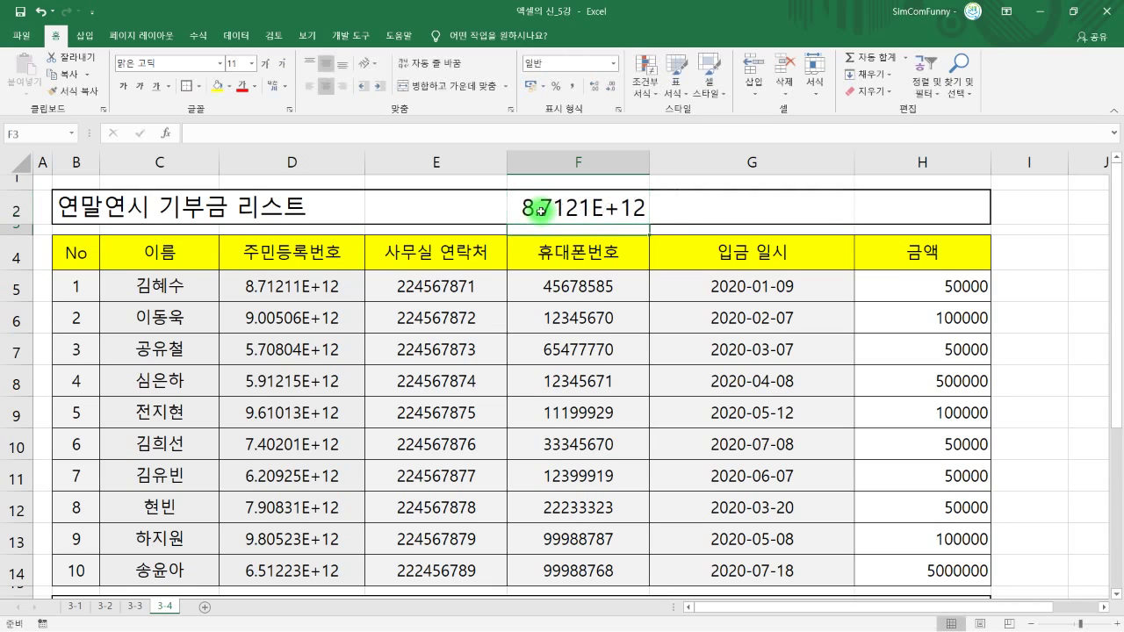
{"action": "left_click", "coordinate": [541, 210]}
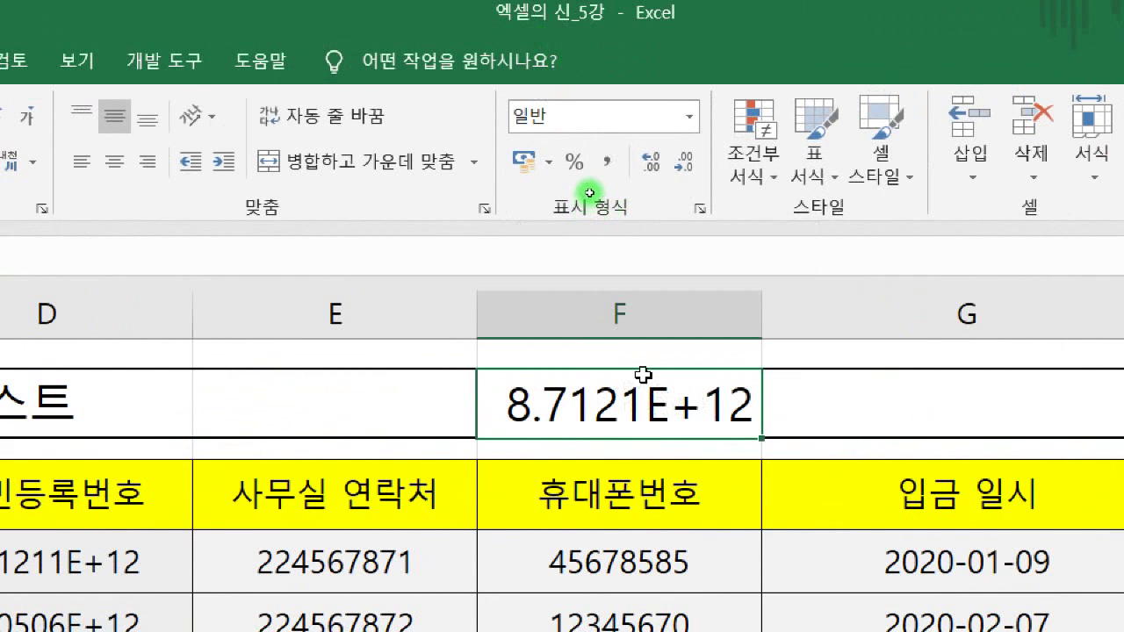
- Try Number format and a wider column F on F2, then undo and clear F2
{"action": "left_click", "coordinate": [688, 127]}
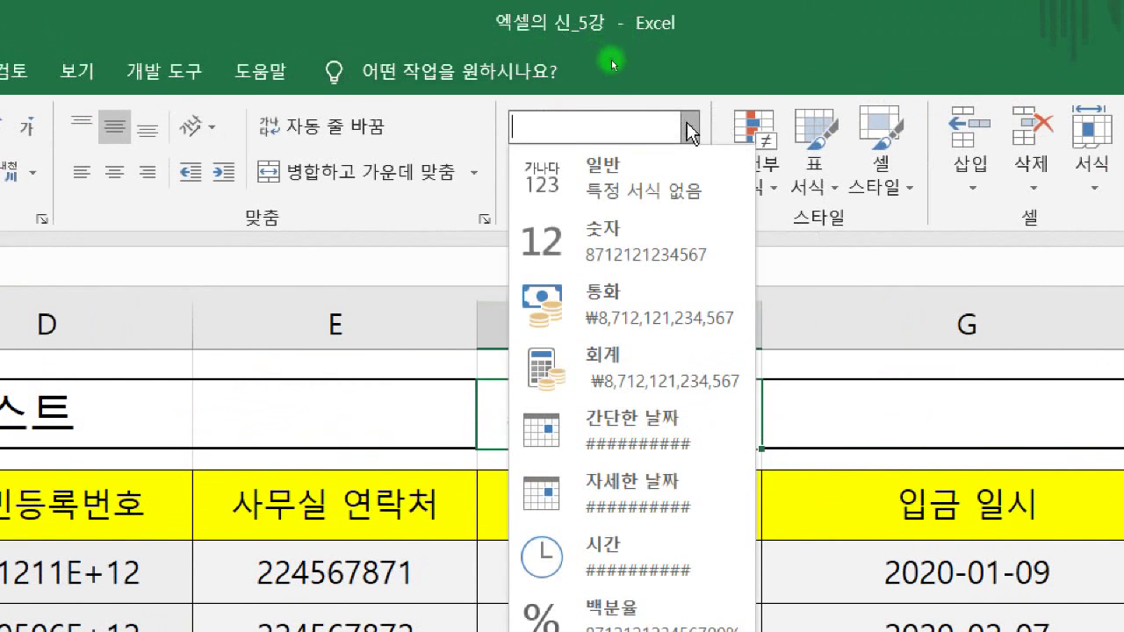
{"action": "left_click", "coordinate": [641, 250]}
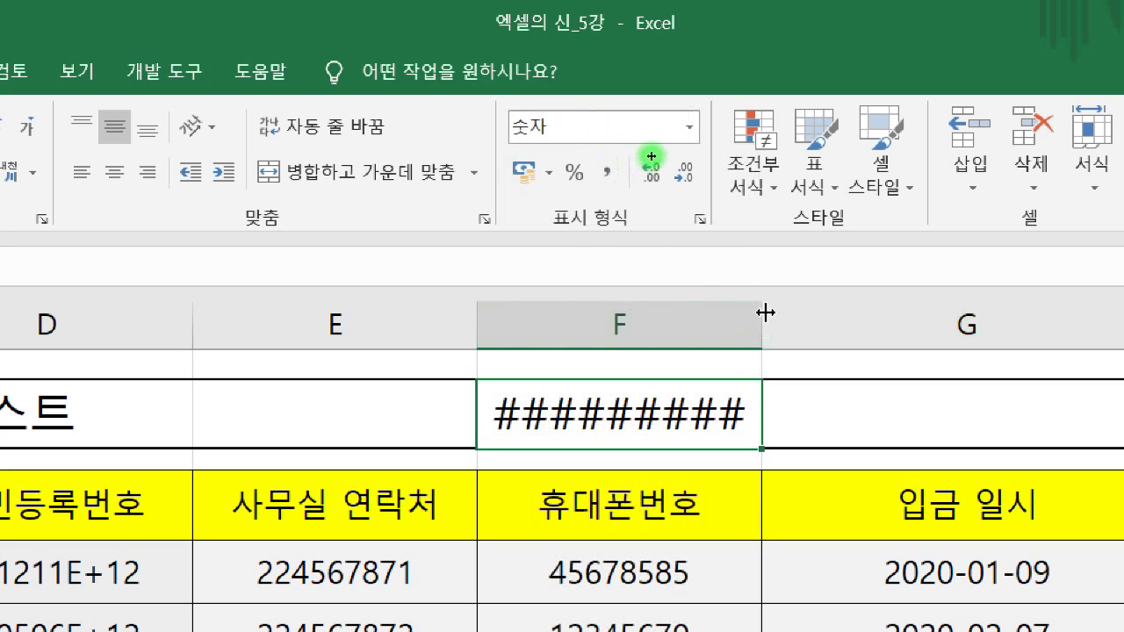
{"action": "left_click_drag", "start_coordinate": [765, 313], "coordinate": [847, 310]}
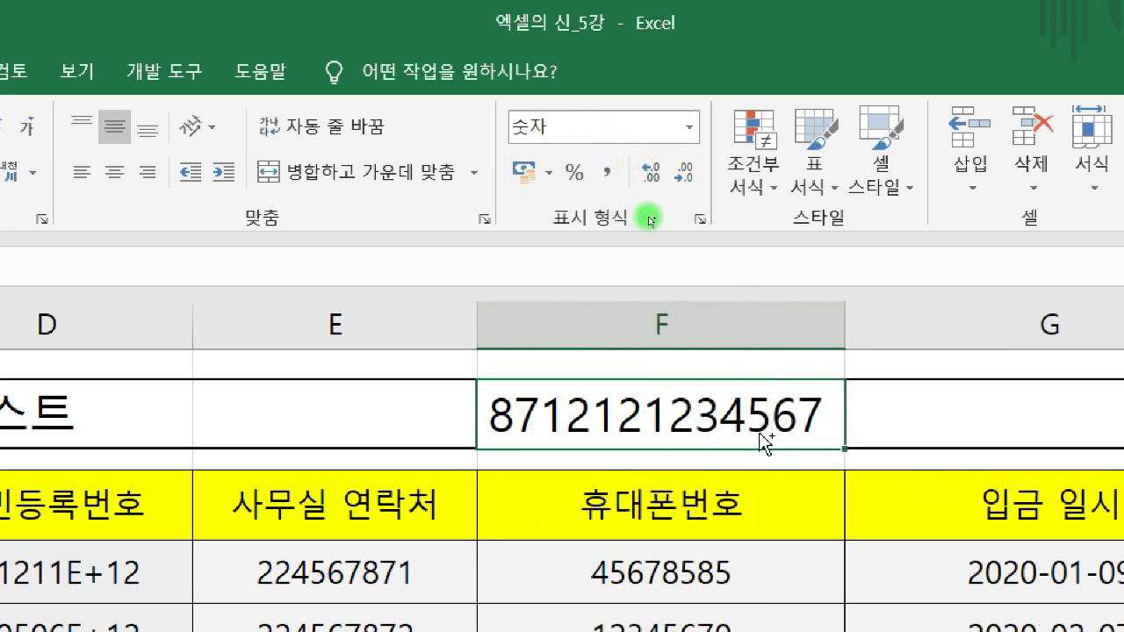
{"action": "key", "text": "ctrl+z"}
{"action": "key", "text": "ctrl+z"}
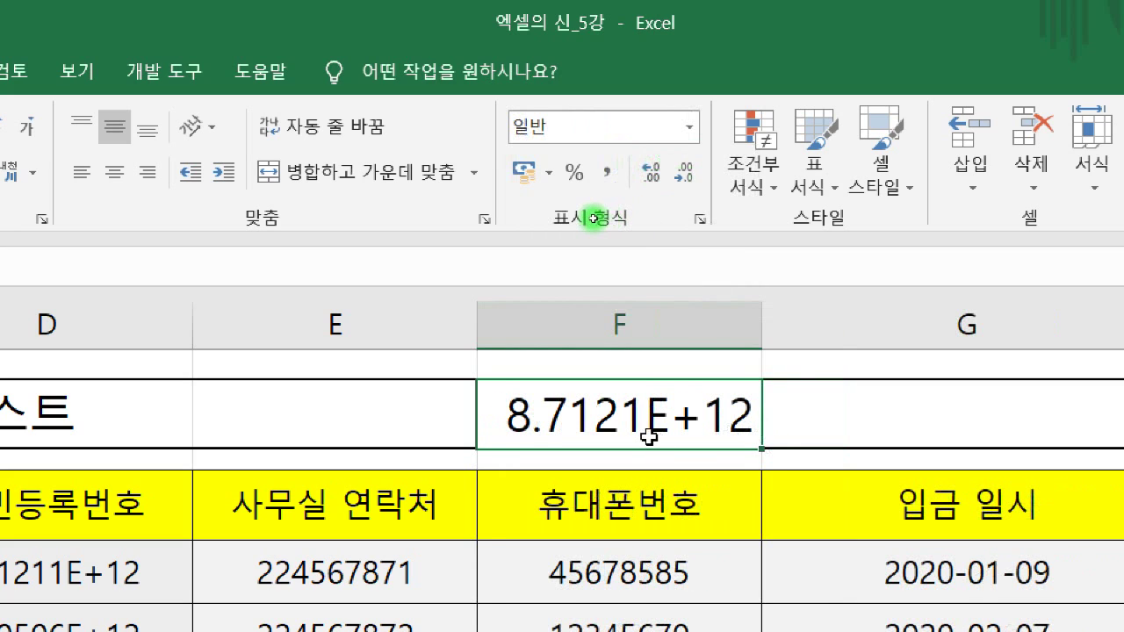
{"action": "key", "text": "Delete"}
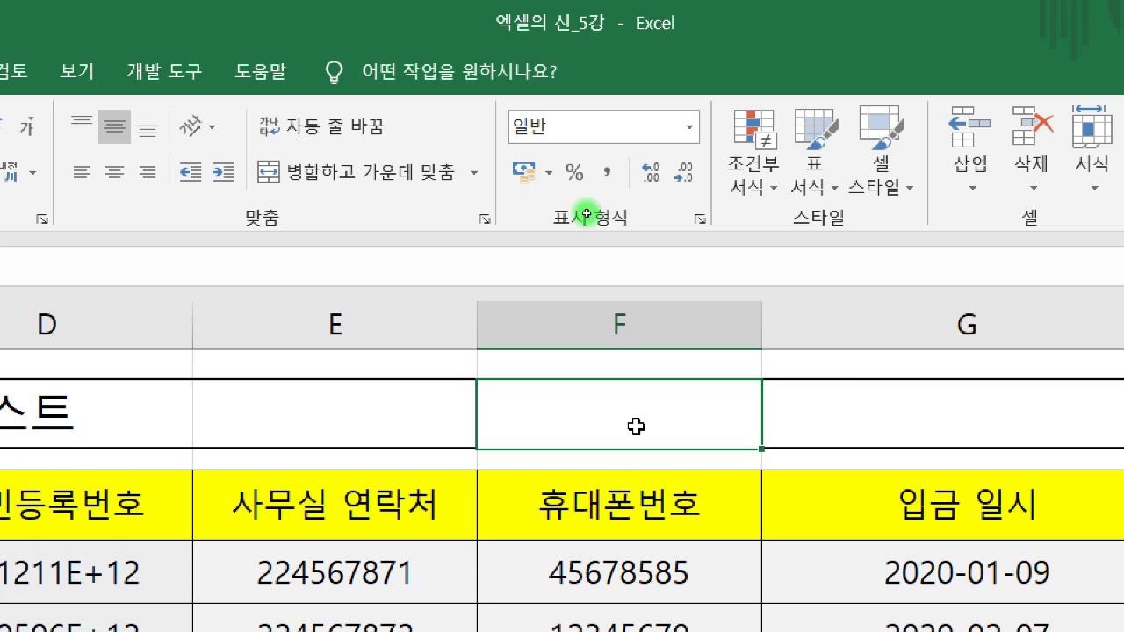
{"action": "double_click", "coordinate": [635, 426]}
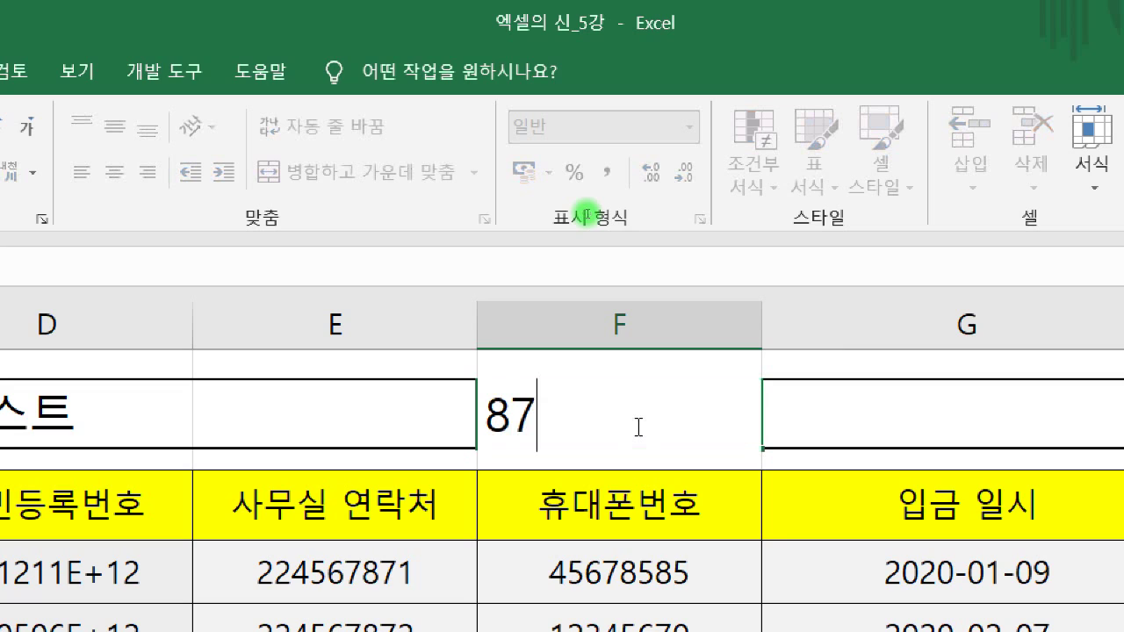
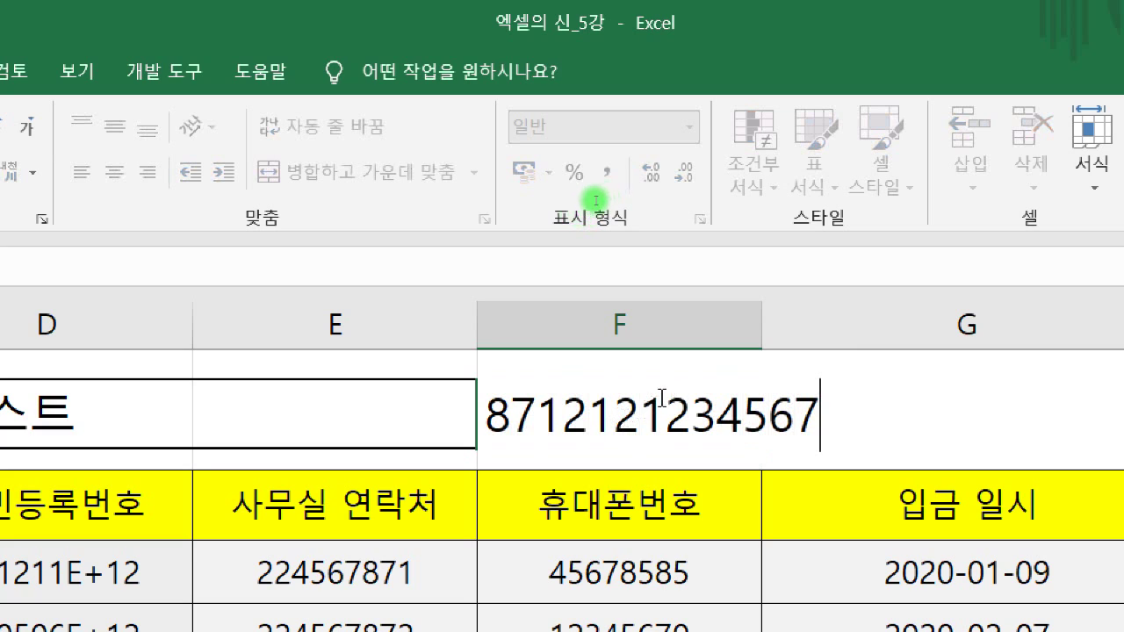
{"action": "left_click", "coordinate": [638, 428]}
{"action": "type", "text": "-"}
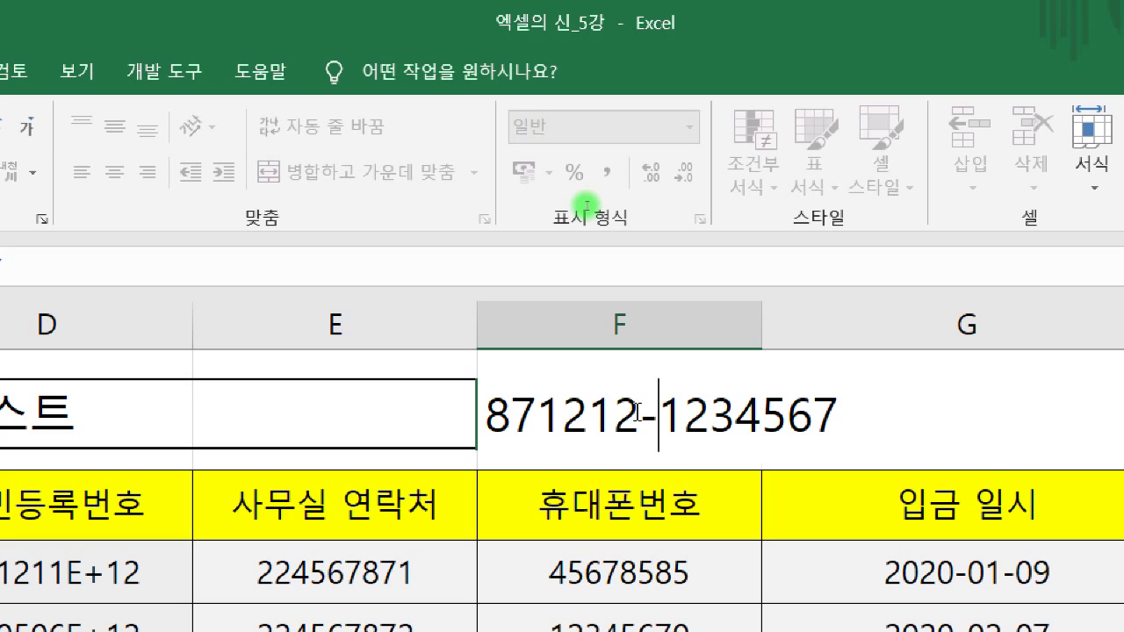
{"action": "key", "text": "Return"}
{"action": "left_click", "coordinate": [634, 411]}
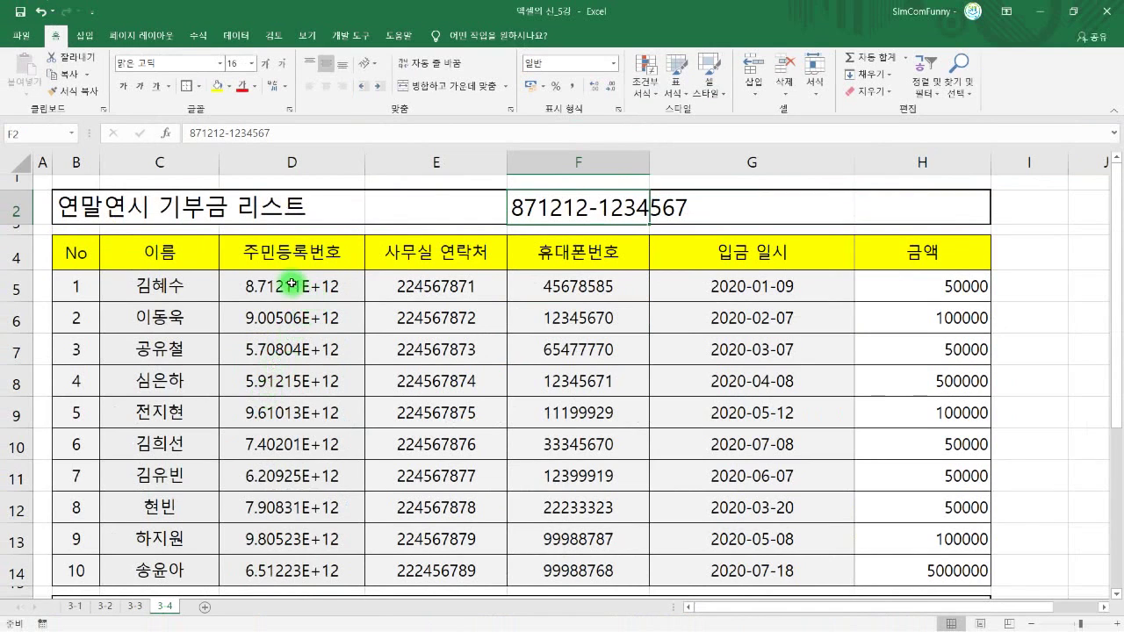
- Select registration numbers D5:D14 and bring up More Number Formats
{"action": "left_click", "coordinate": [290, 283]}
{"action": "left_click_drag", "start_coordinate": [291, 283], "coordinate": [282, 559]}
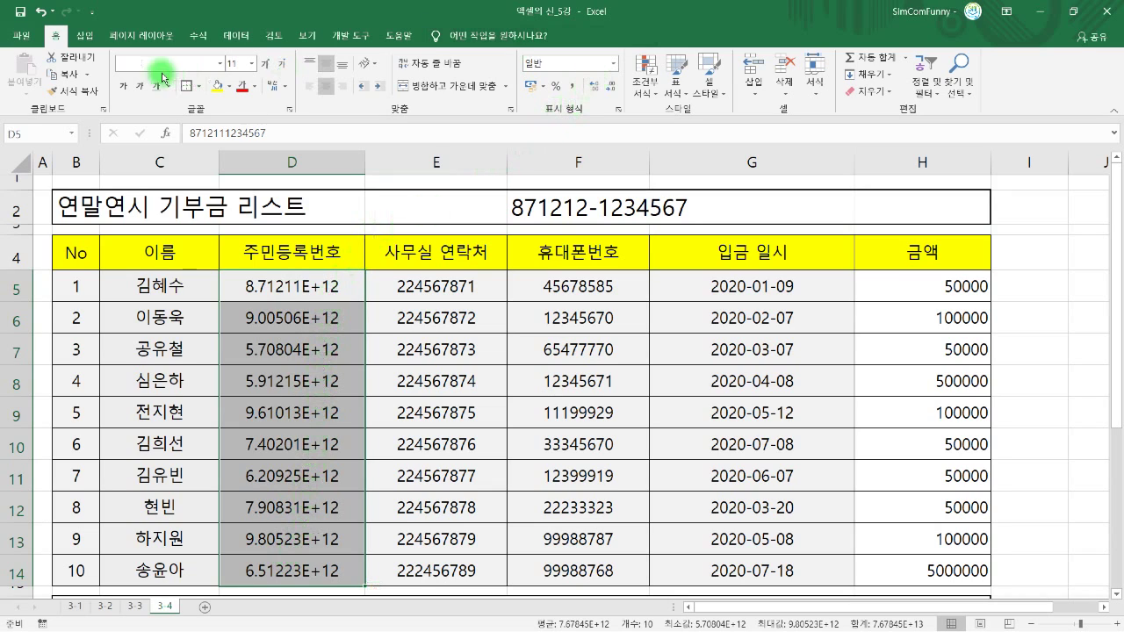
{"action": "left_click", "coordinate": [612, 63]}
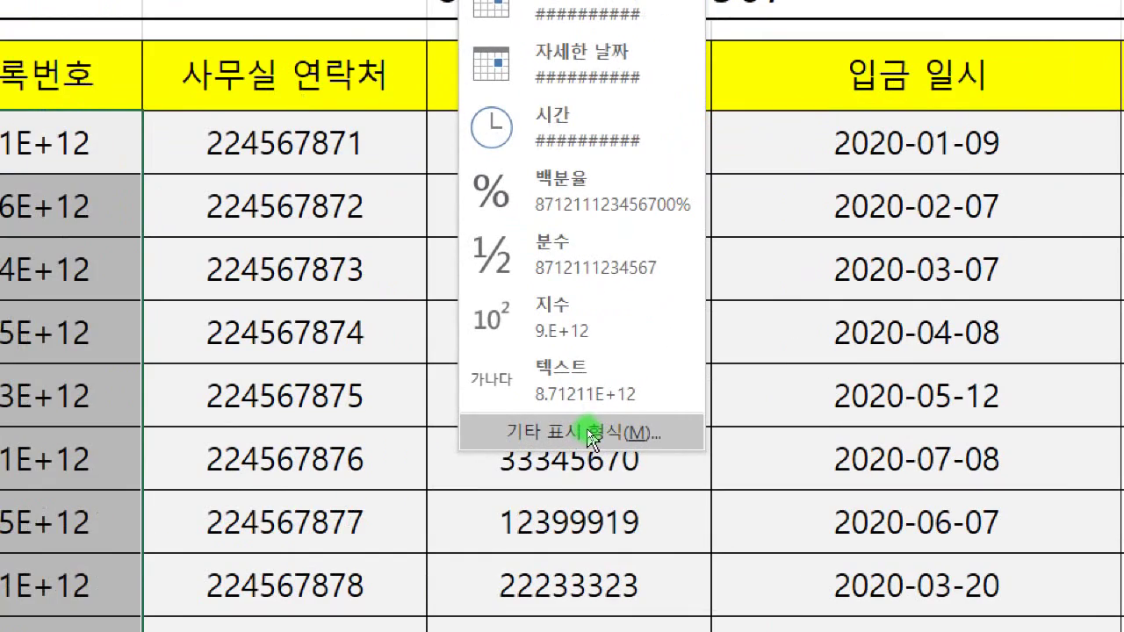
{"action": "left_click", "coordinate": [588, 433]}
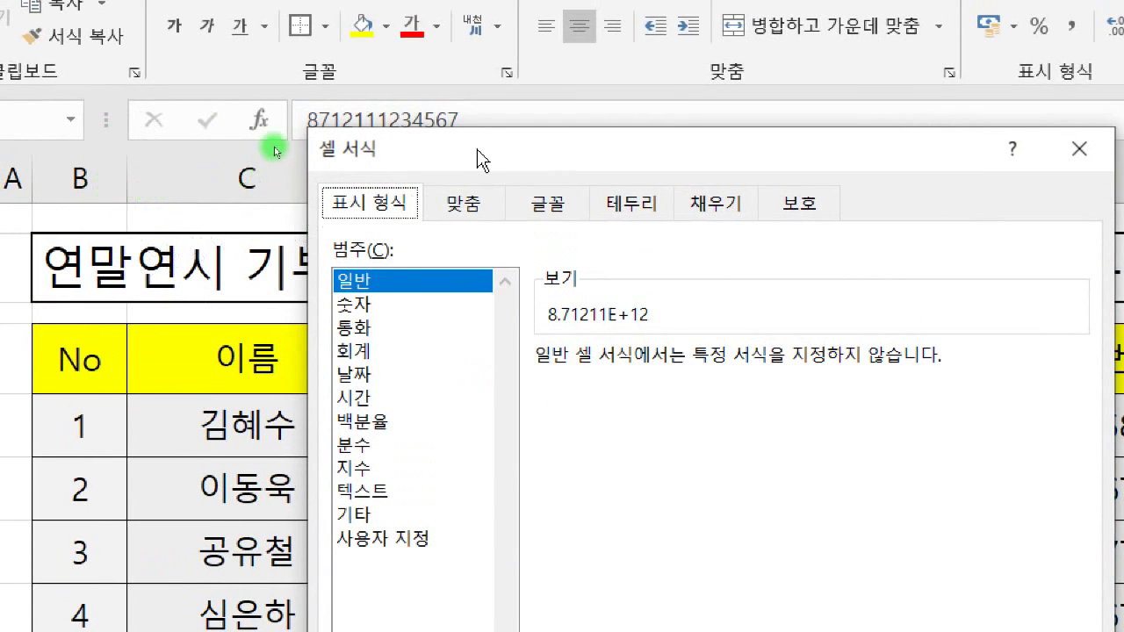
- Apply the 기타 category's 주민등록번호 format to D5:D14
{"action": "left_click_drag", "start_coordinate": [477, 151], "coordinate": [843, 217]}
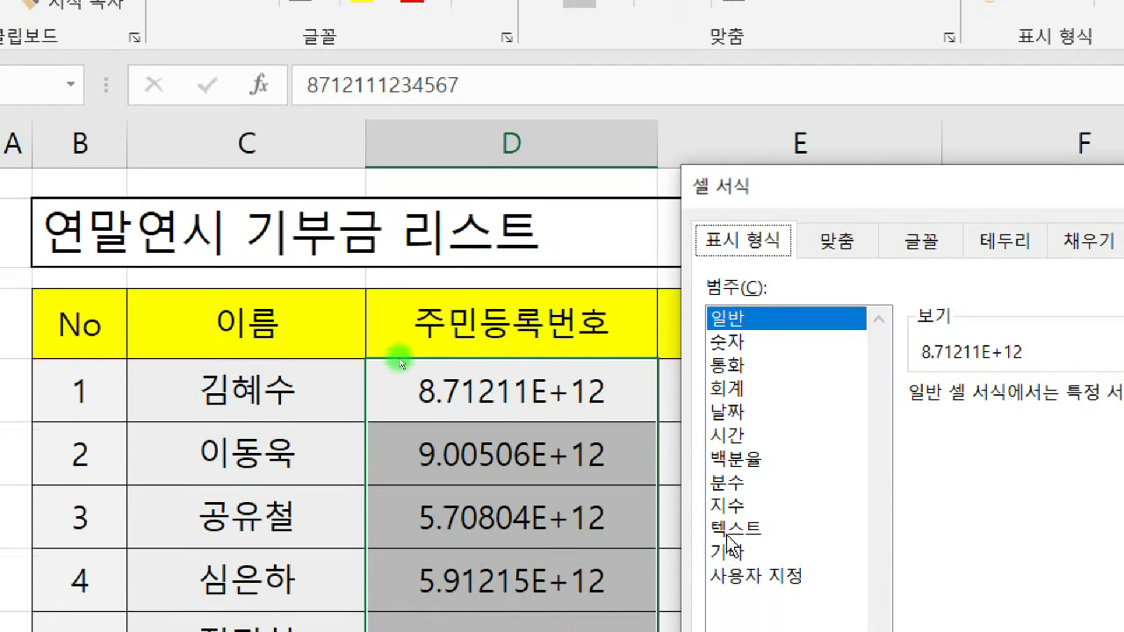
{"action": "left_click", "coordinate": [728, 546]}
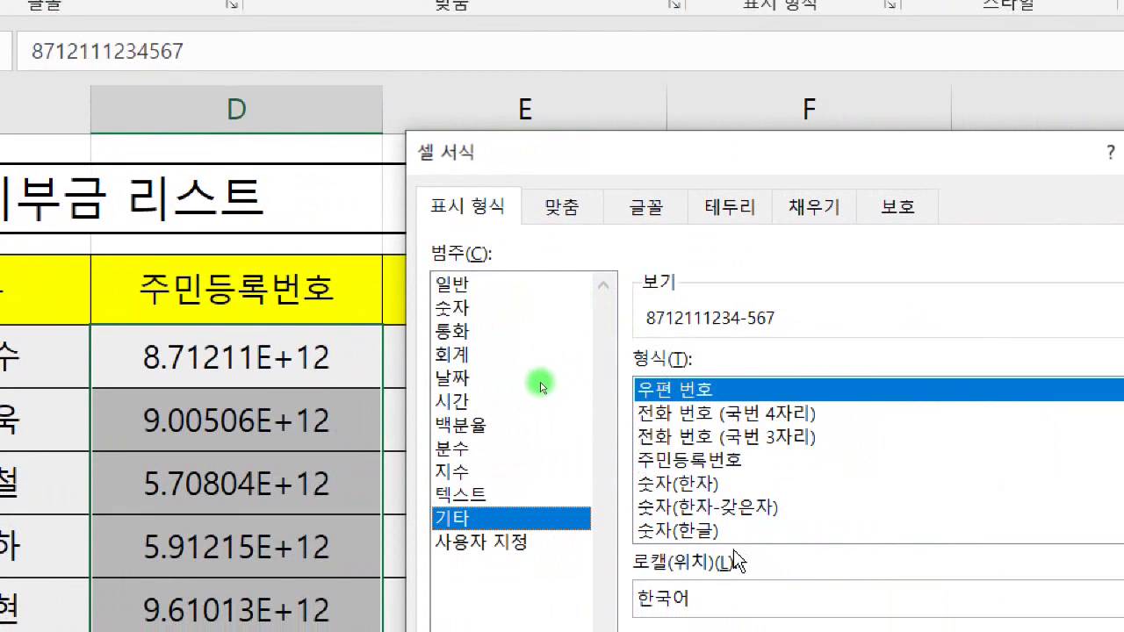
{"action": "left_click", "coordinate": [675, 465]}
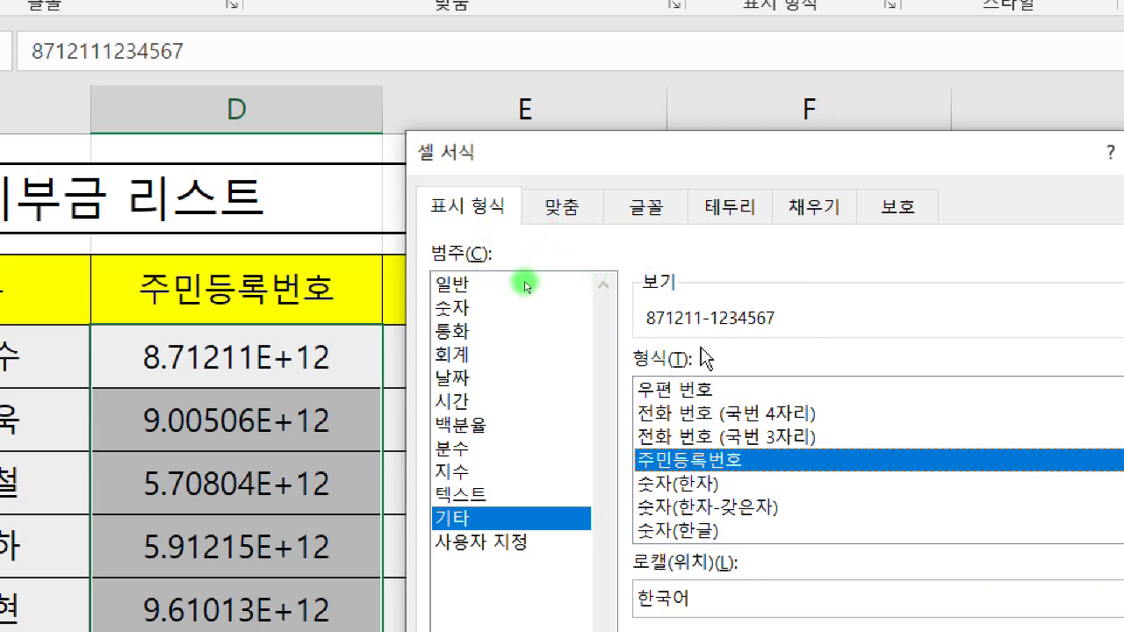
{"action": "left_click_drag", "start_coordinate": [738, 151], "coordinate": [654, 86]}
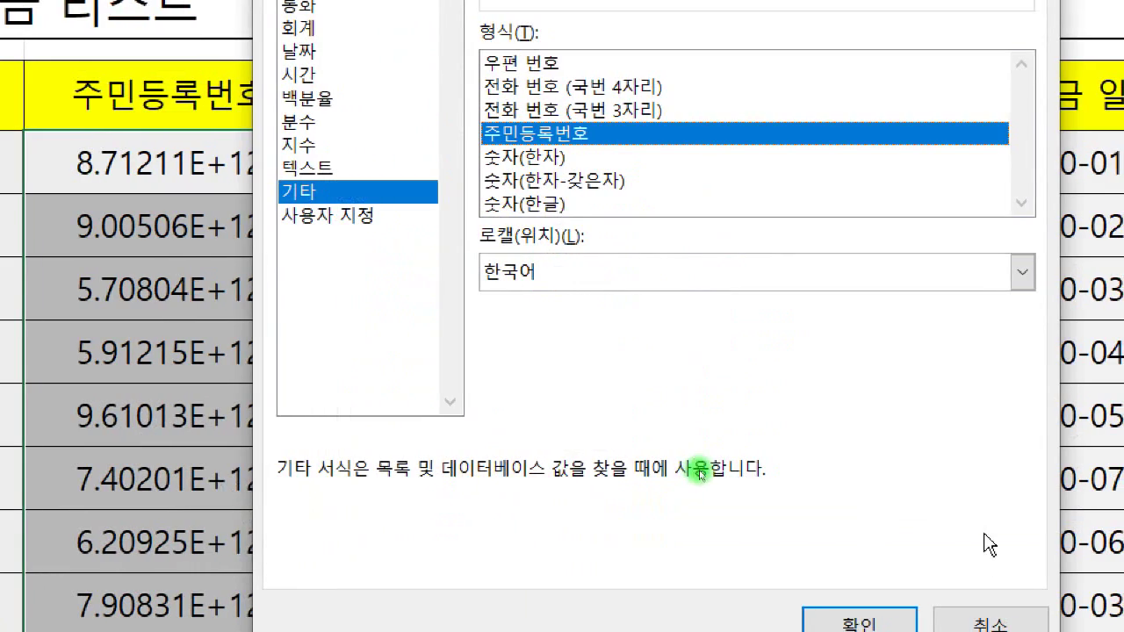
{"action": "left_click", "coordinate": [856, 560]}
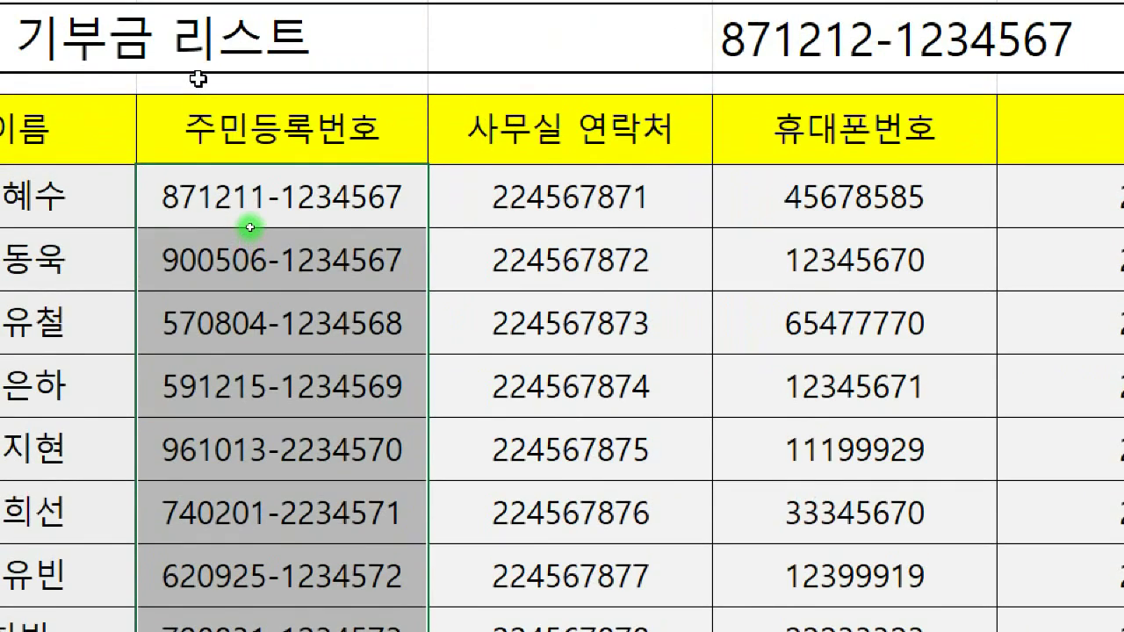
- Dismiss Quick Analysis and insert a hyphen into D5's stored value after 871211
{"action": "key", "text": "ctrl+q"}
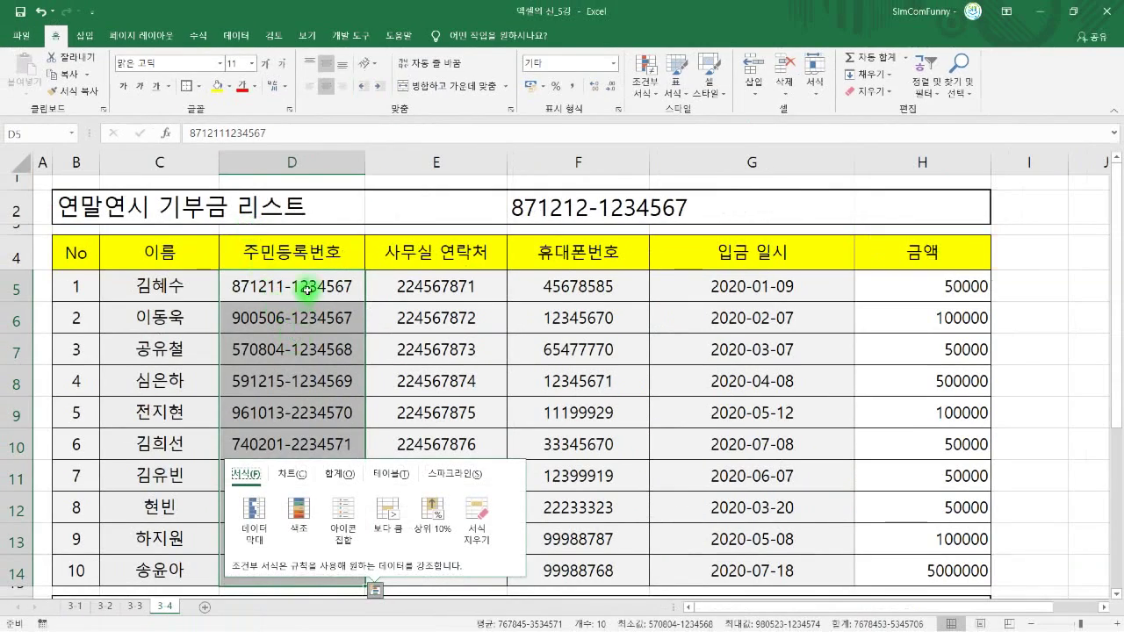
{"action": "left_click", "coordinate": [307, 290]}
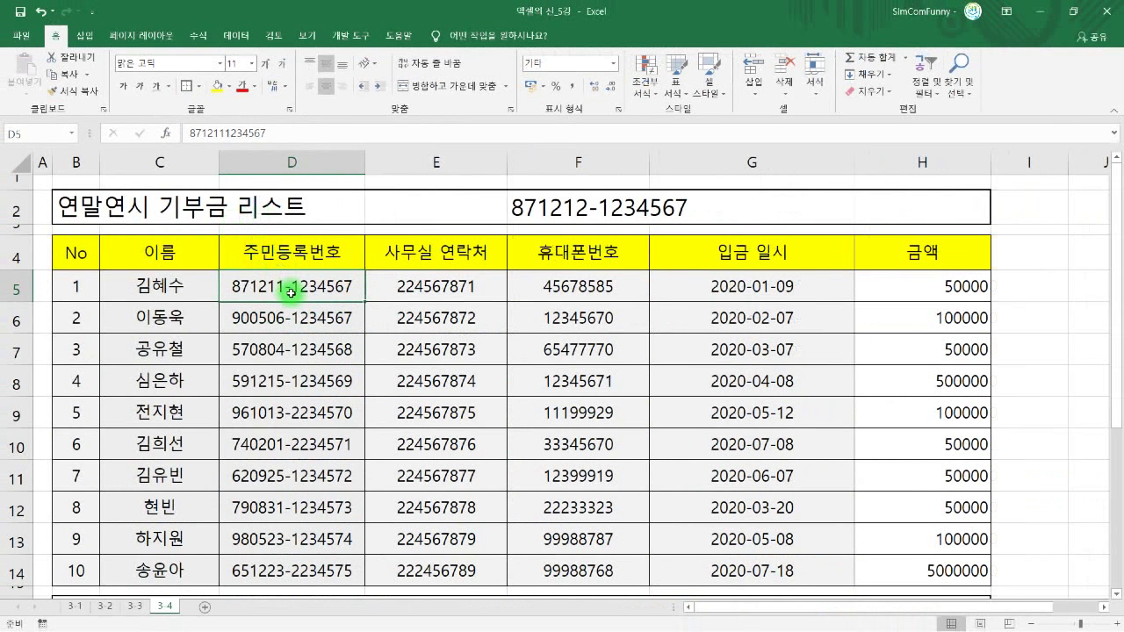
{"action": "double_click", "coordinate": [309, 330]}
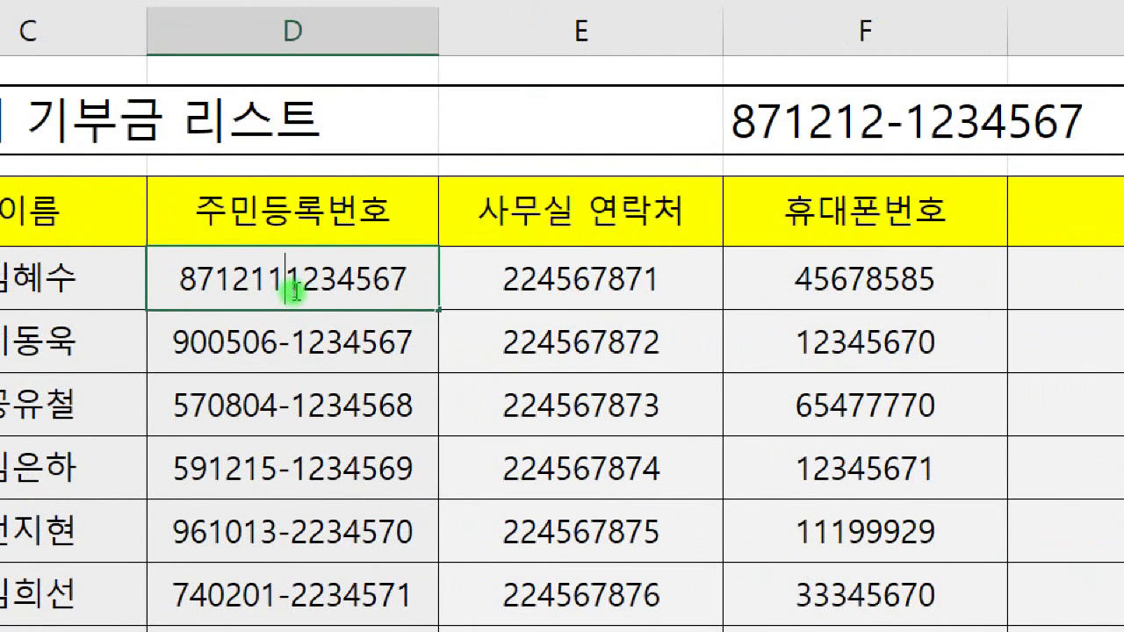
{"action": "type", "text": "-"}
{"action": "key", "text": "Return"}
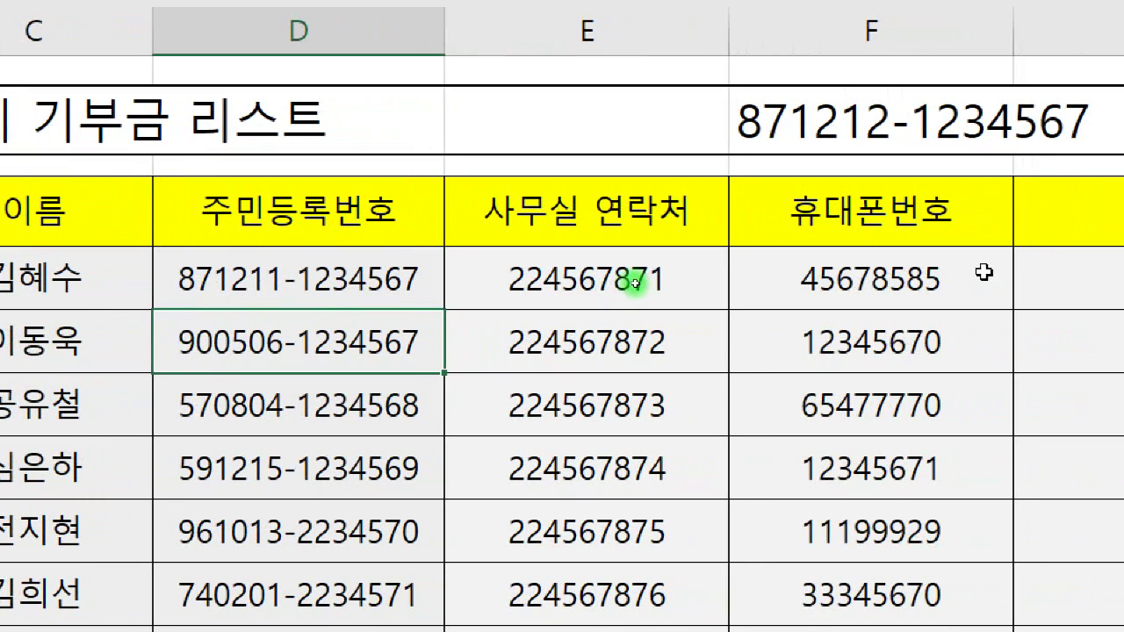
{"action": "left_click_drag", "start_coordinate": [464, 281], "coordinate": [461, 338]}
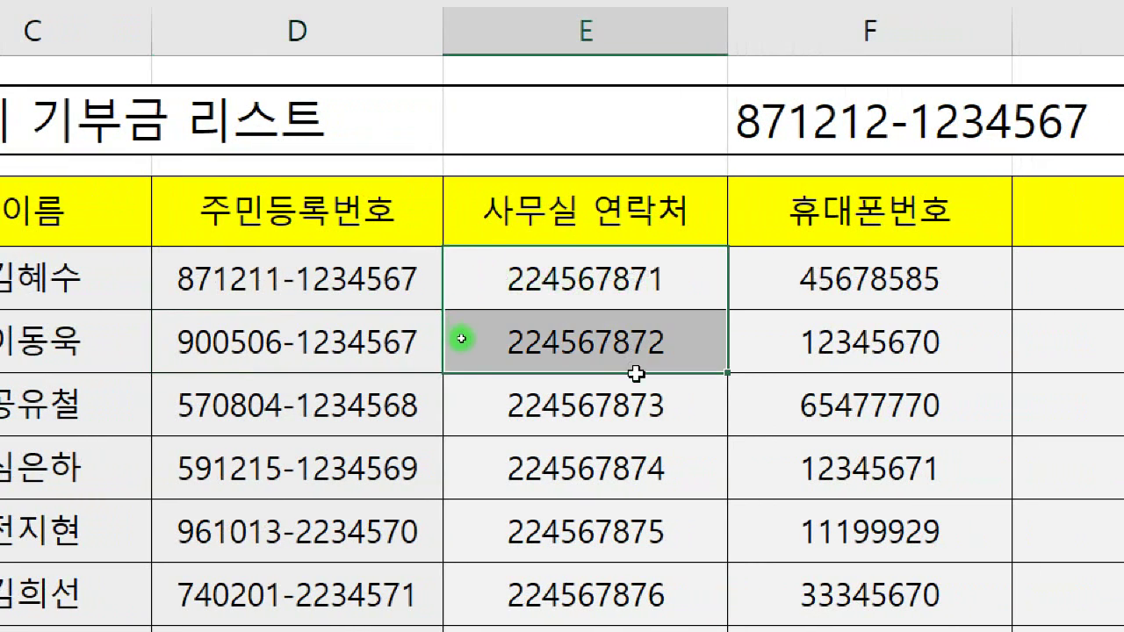
{"action": "left_click_drag", "start_coordinate": [634, 374], "coordinate": [612, 597]}
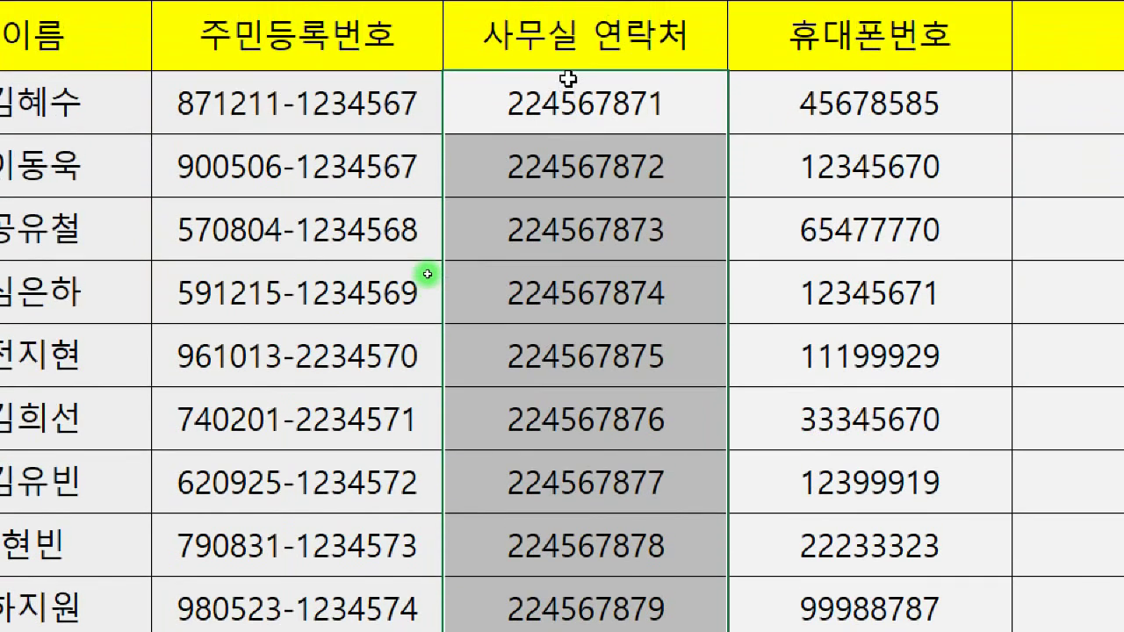
{"action": "left_click", "coordinate": [571, 79]}
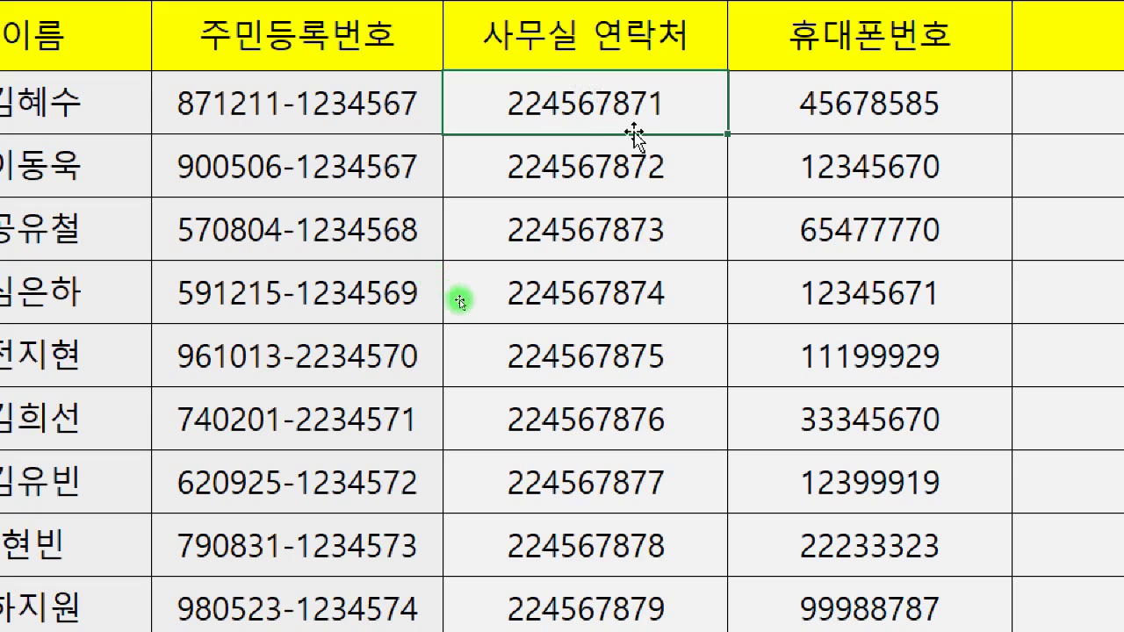
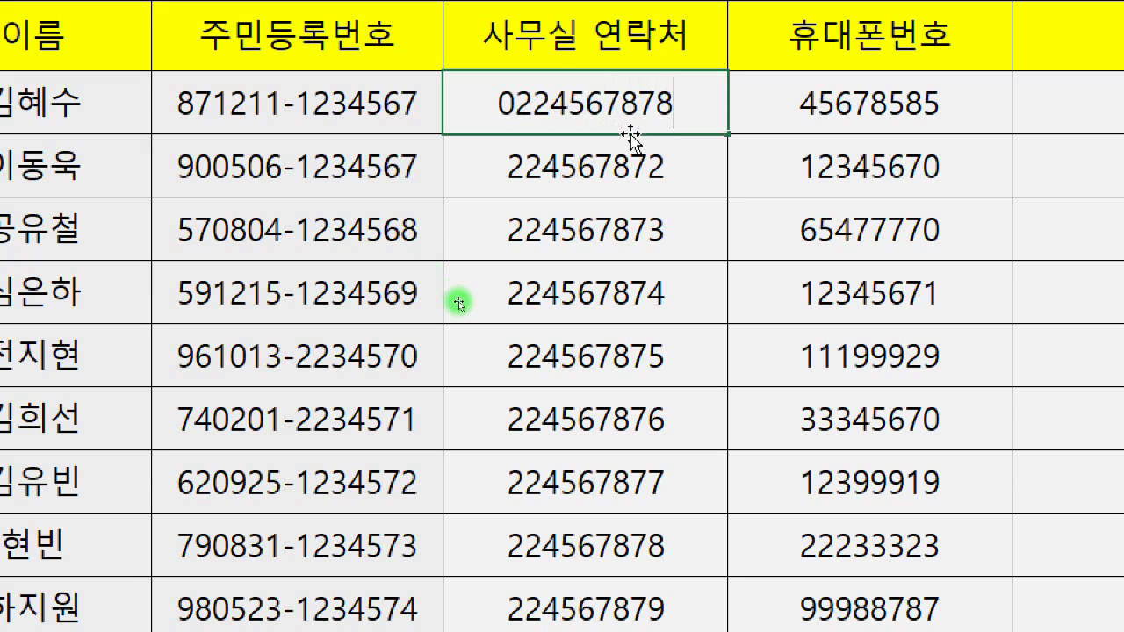
{"action": "key", "text": "Return"}
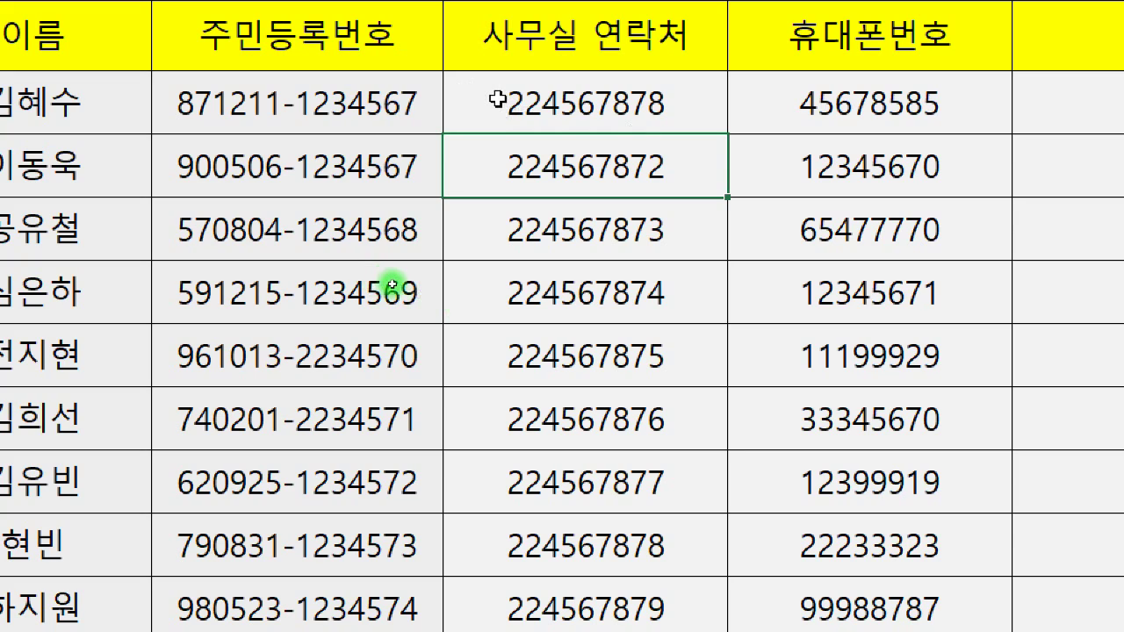
{"action": "left_click", "coordinate": [620, 103]}
{"action": "type", "text": "02"}
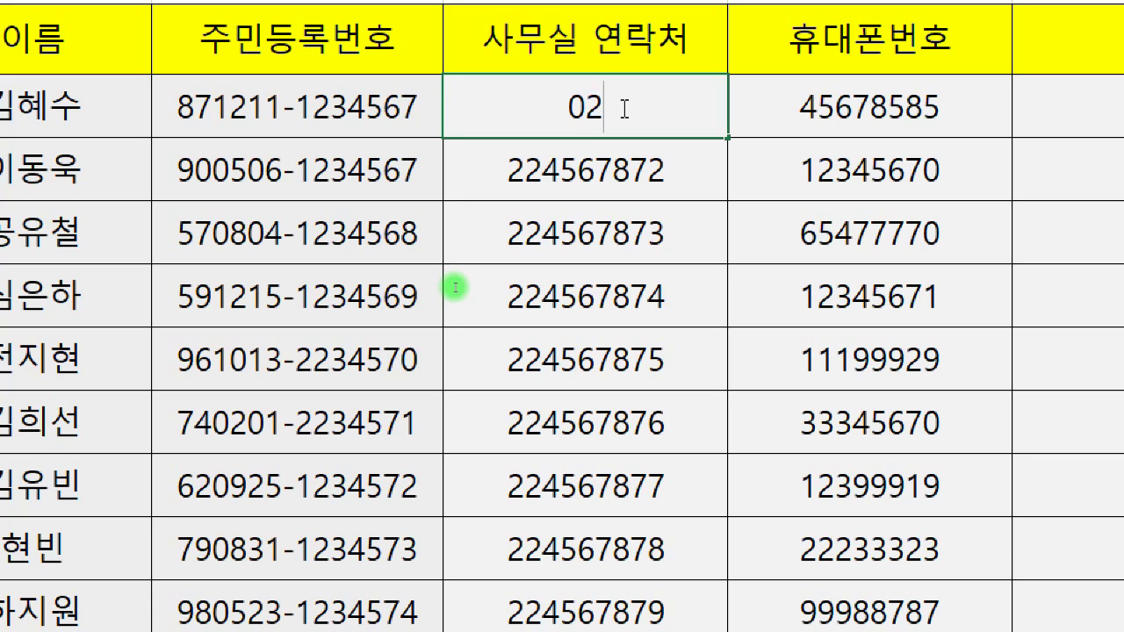
{"action": "key", "text": "Return"}
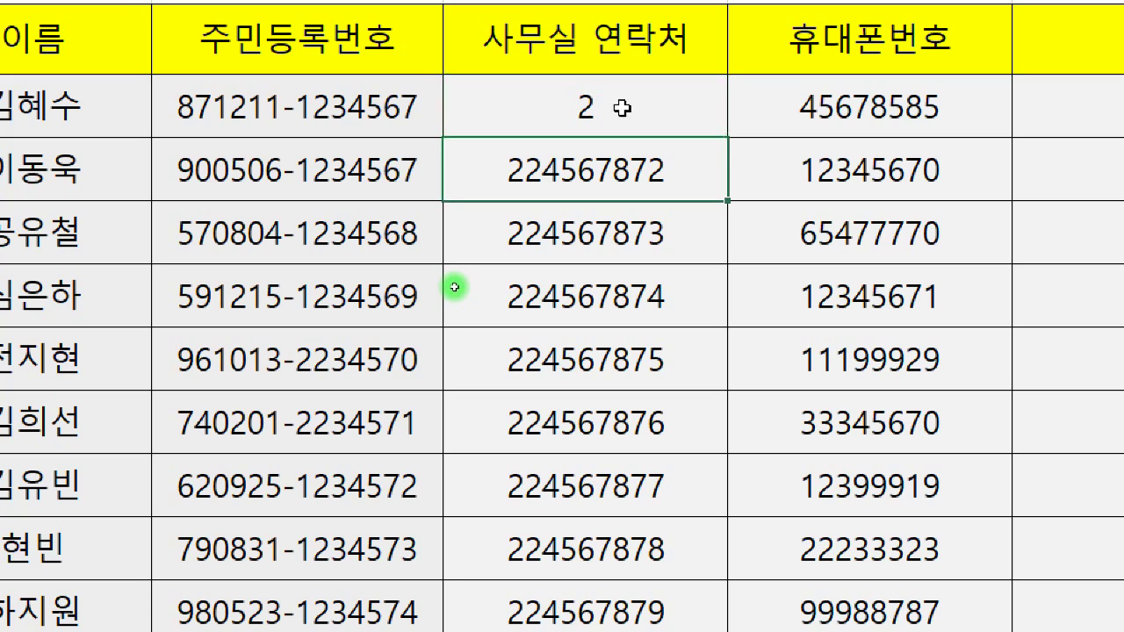
{"action": "left_click", "coordinate": [621, 108]}
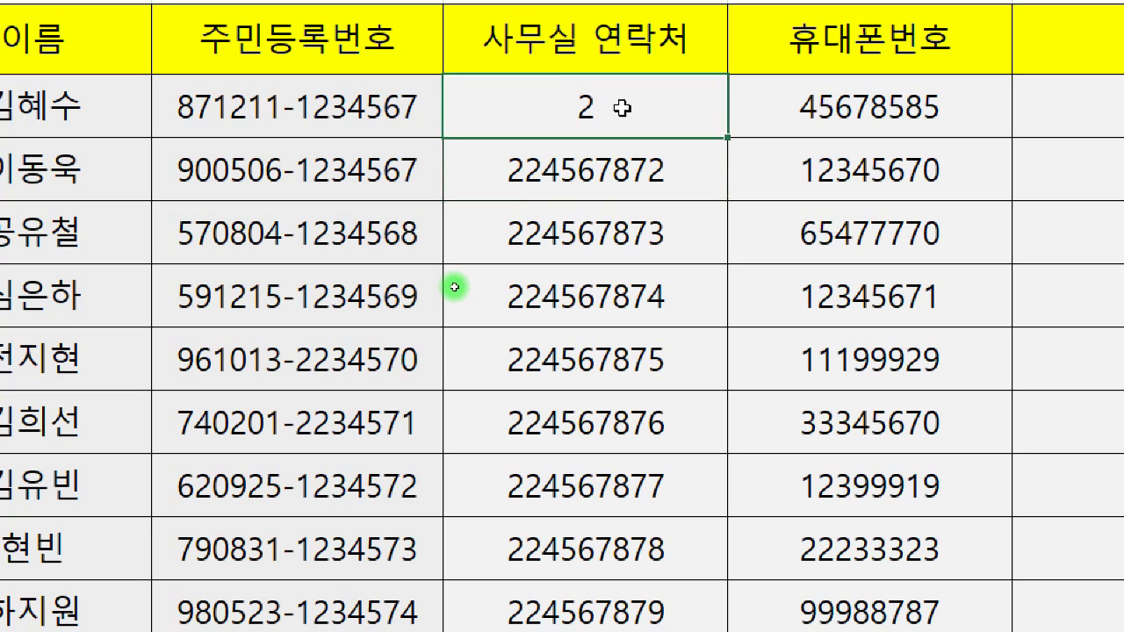
{"action": "type", "text": "02)"}
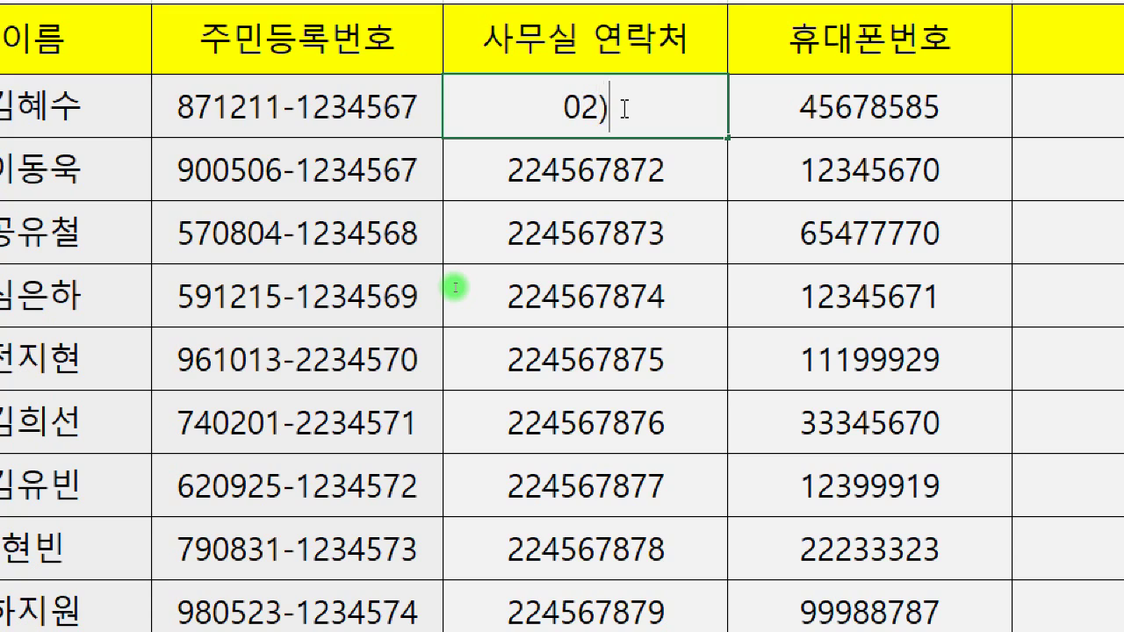
{"action": "type", "text": "23"}
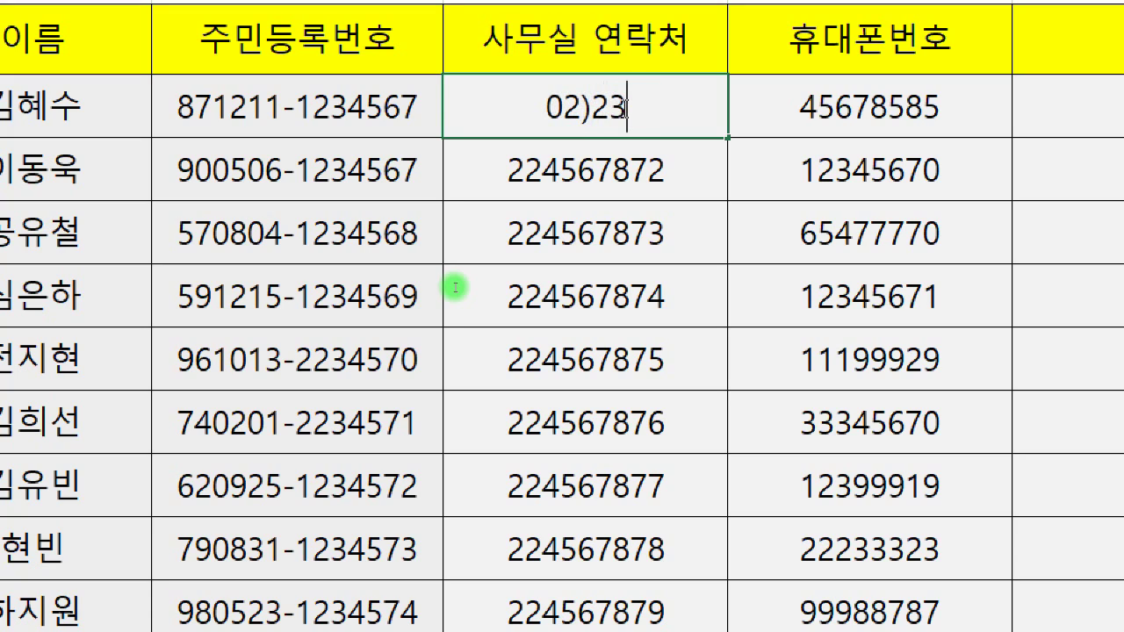
{"action": "type", "text": "456789"}
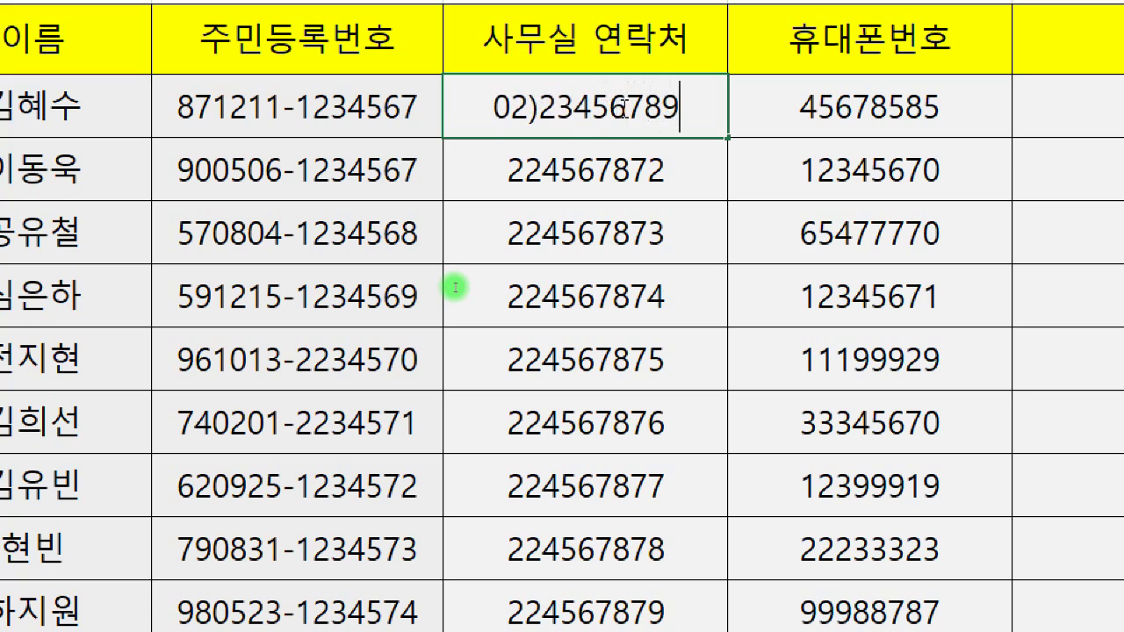
{"action": "left_click", "coordinate": [610, 108]}
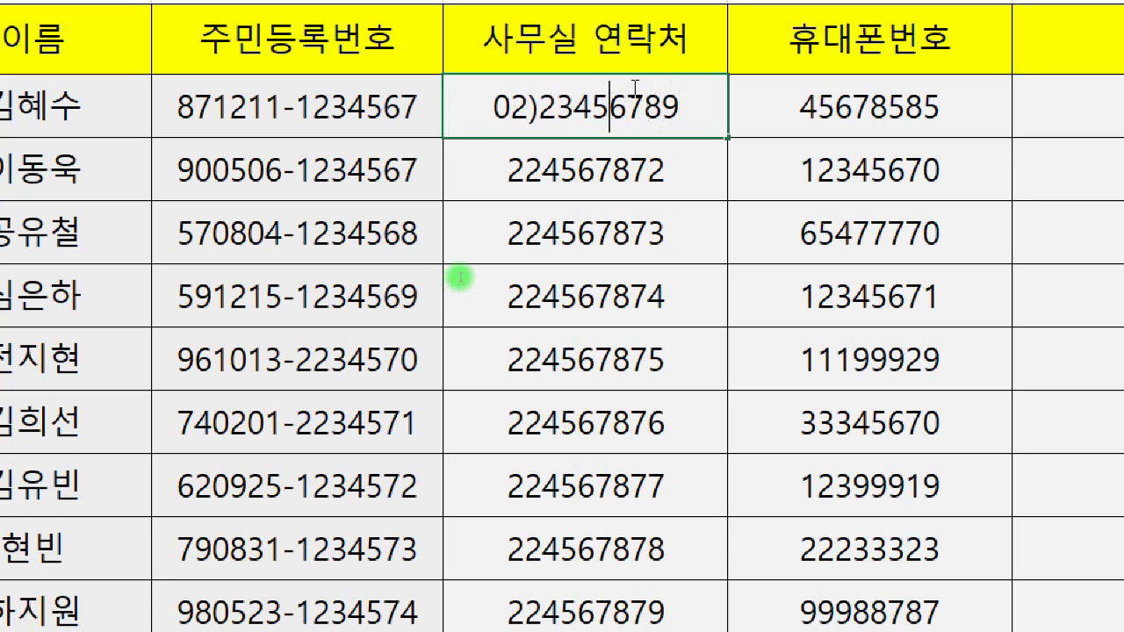
{"action": "type", "text": "-"}
{"action": "key", "text": "Return"}
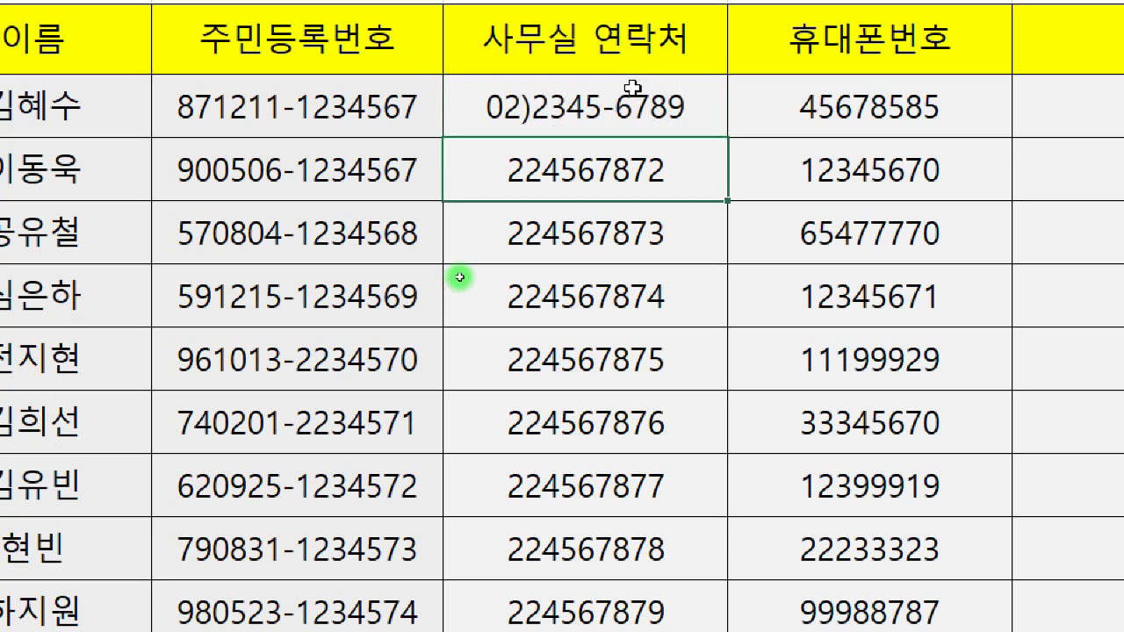
{"action": "left_click", "coordinate": [632, 88]}
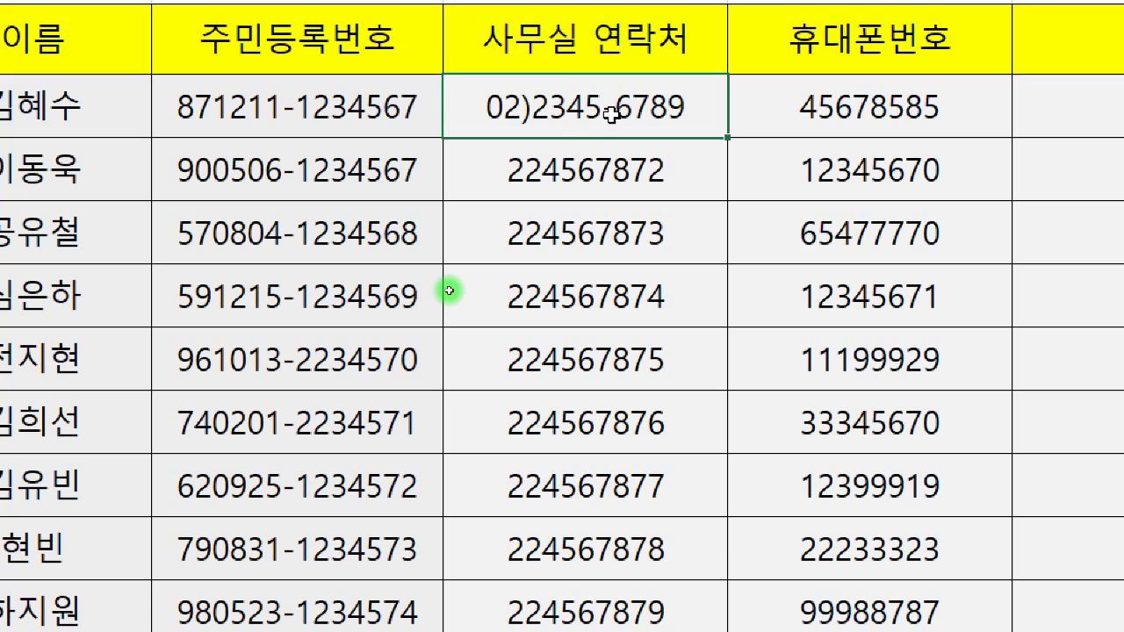
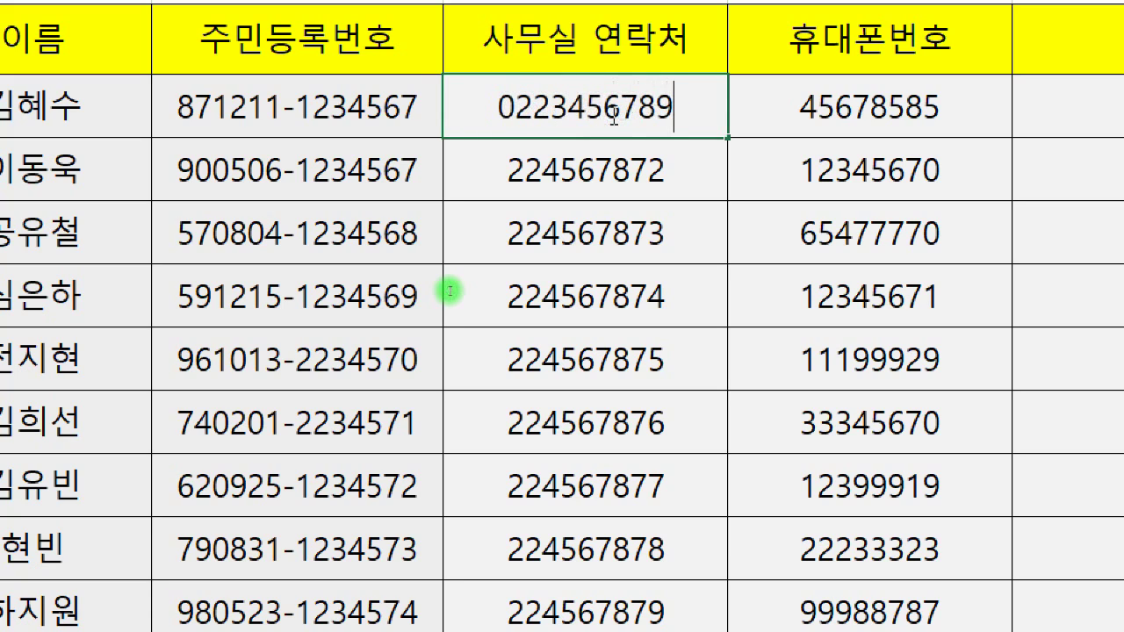
{"action": "key", "text": "Return"}
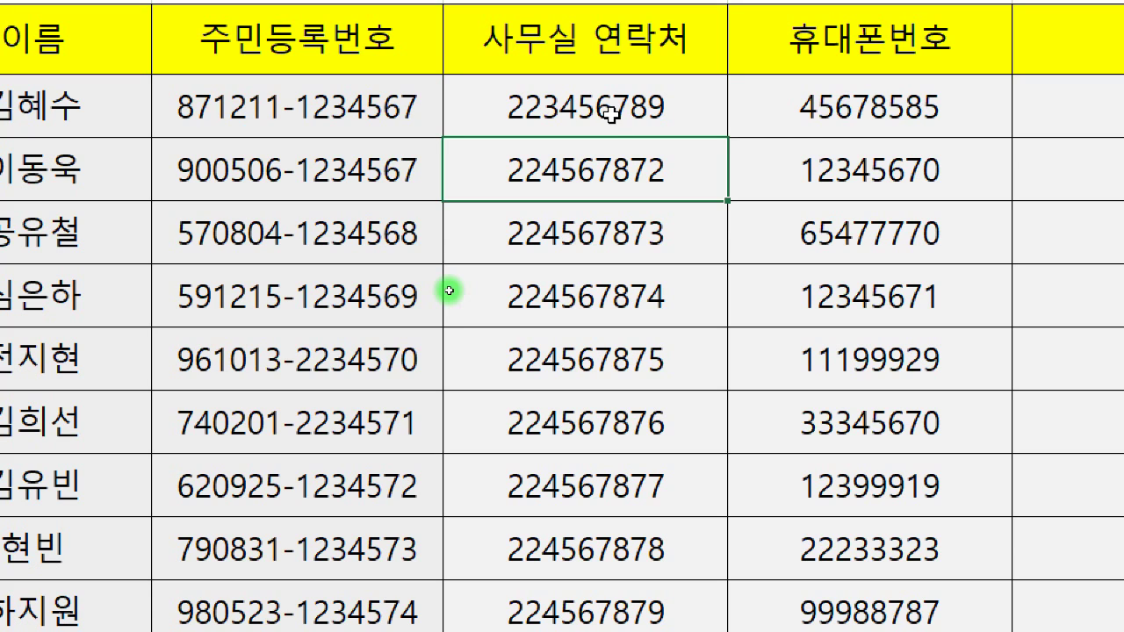
{"action": "mouse_move", "coordinate": [610, 113]}
{"action": "left_mouse_down"}
{"action": "mouse_move", "coordinate": [582, 140]}
{"action": "mouse_move", "coordinate": [574, 554]}
{"action": "left_mouse_up"}
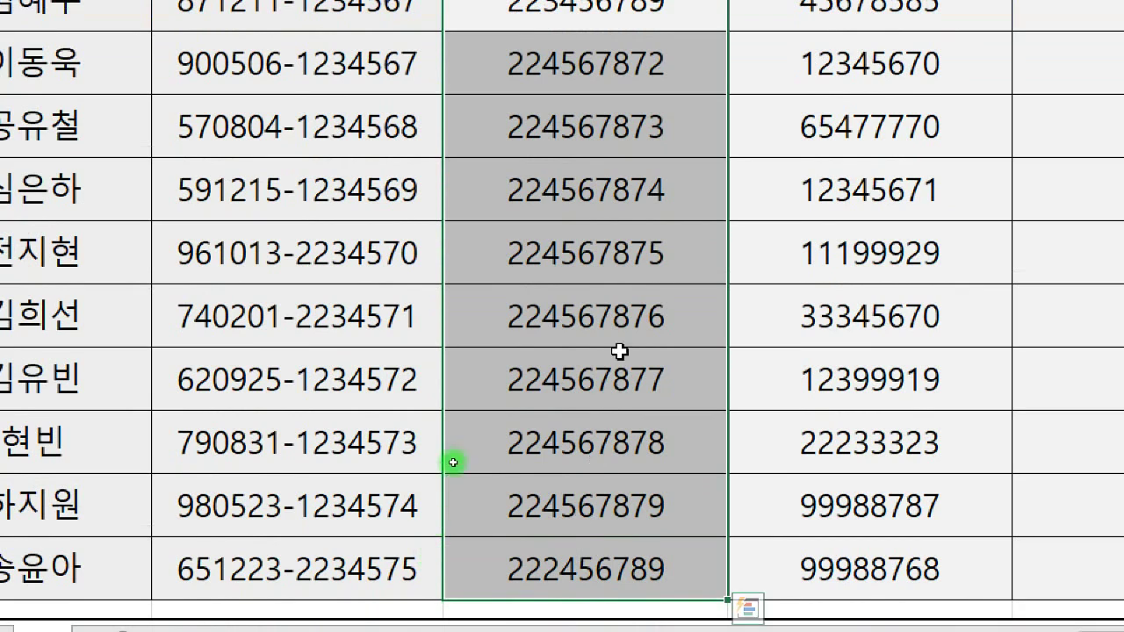
{"action": "scroll", "coordinate": [653, 113], "scroll_direction": "up", "scroll_amount": 1}
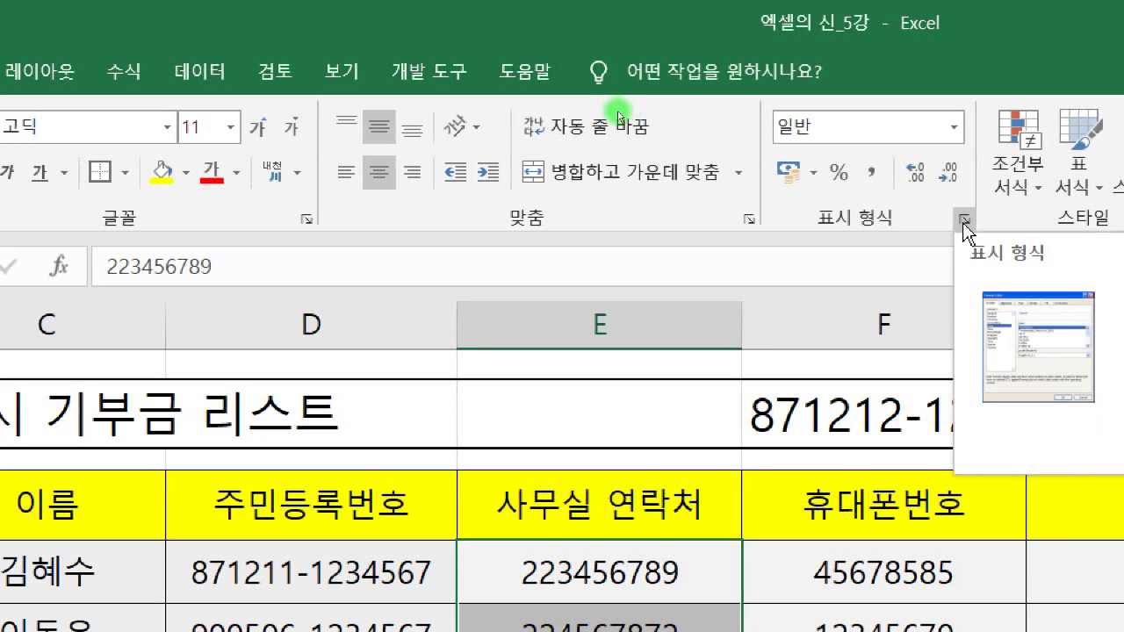
{"action": "left_click", "coordinate": [964, 221]}
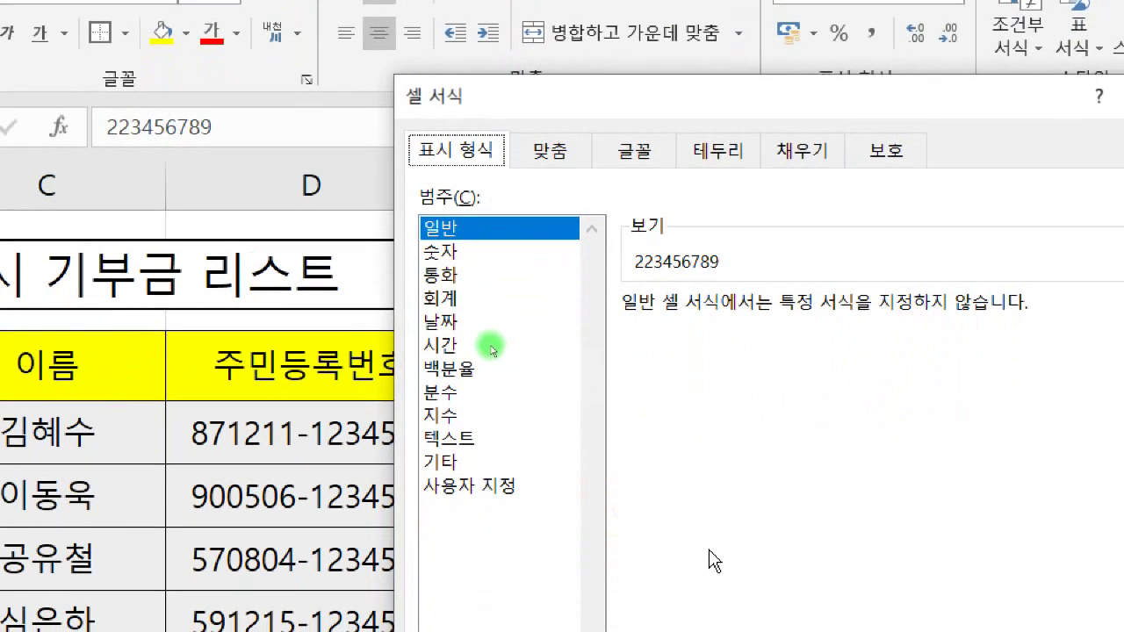
{"action": "left_click_drag", "start_coordinate": [681, 100], "coordinate": [1033, 142]}
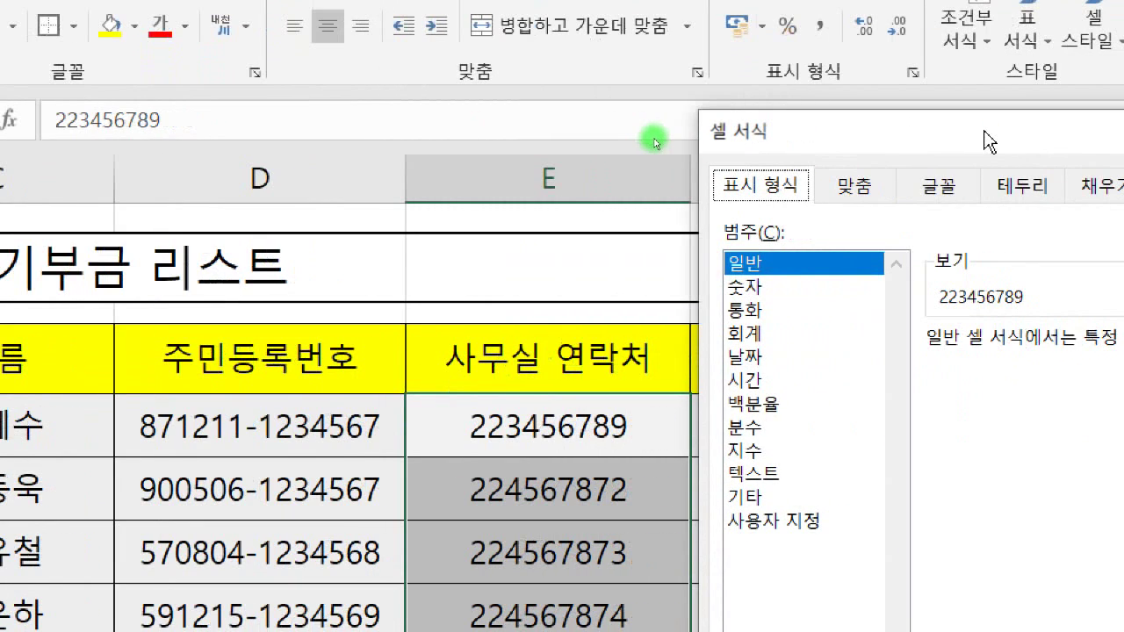
{"action": "left_click", "coordinate": [751, 494]}
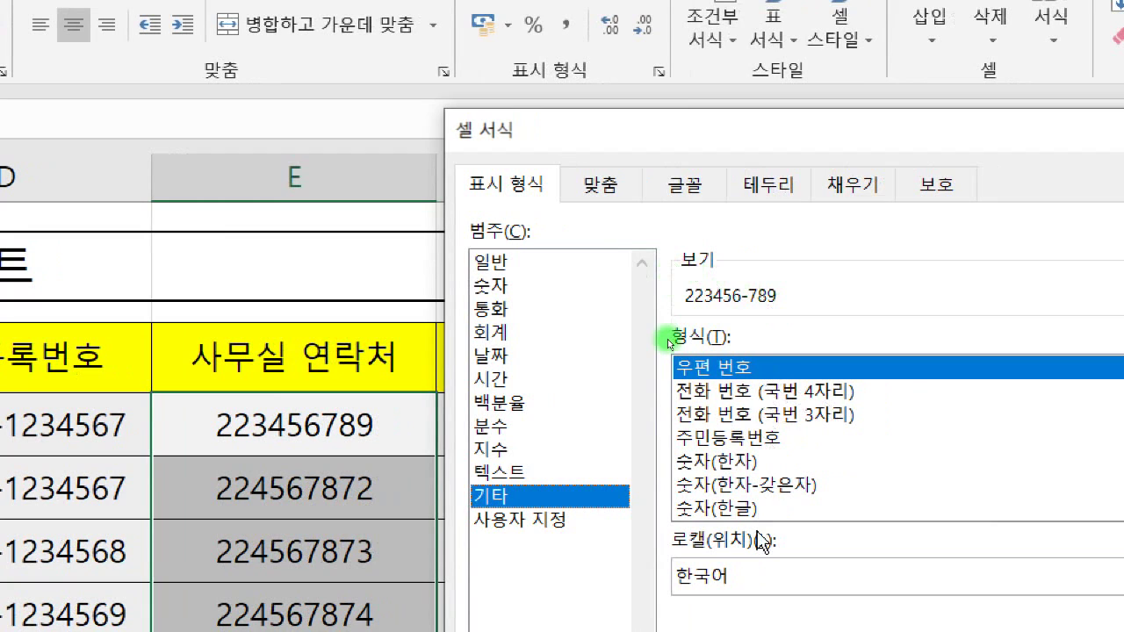
{"action": "left_click", "coordinate": [768, 399]}
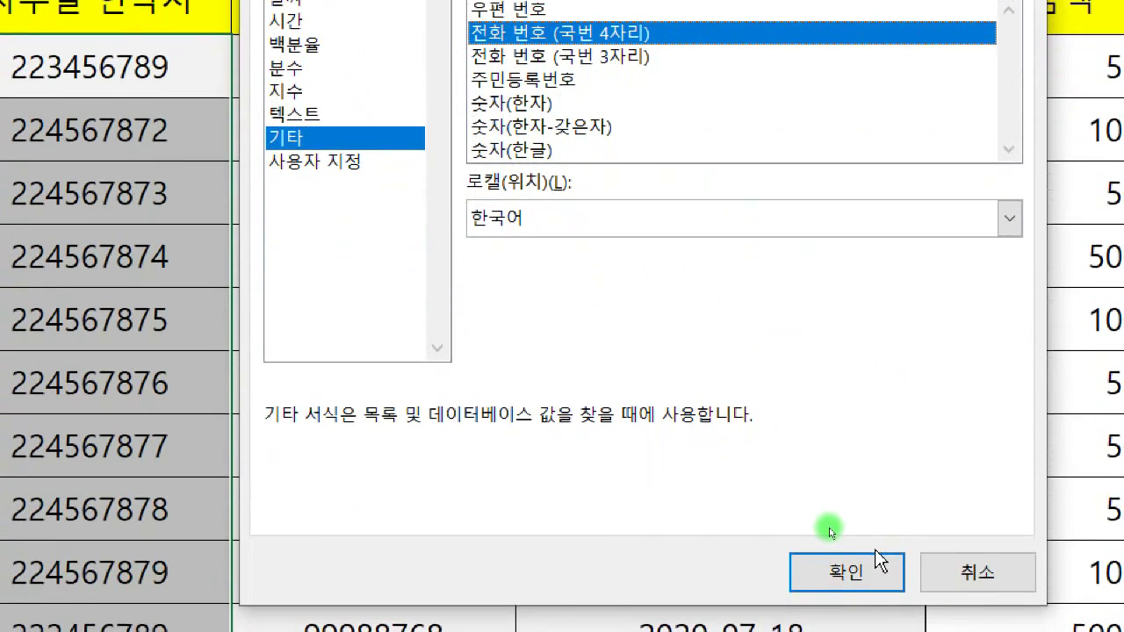
{"action": "left_click", "coordinate": [878, 564]}
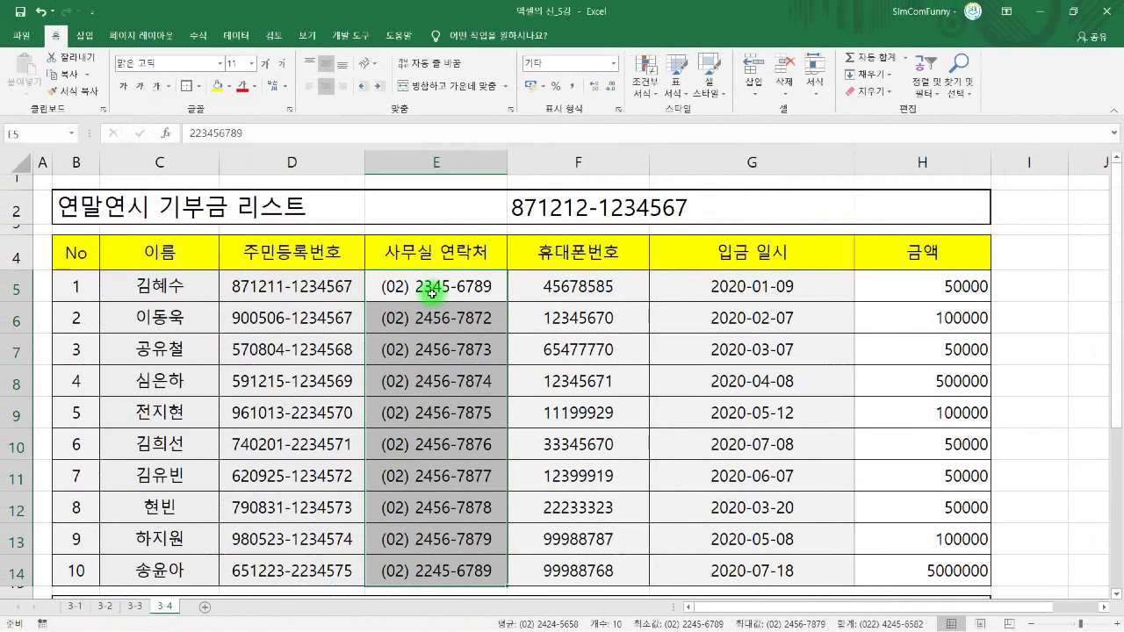
{"action": "left_click", "coordinate": [505, 119]}
{"action": "double_click", "coordinate": [428, 287]}
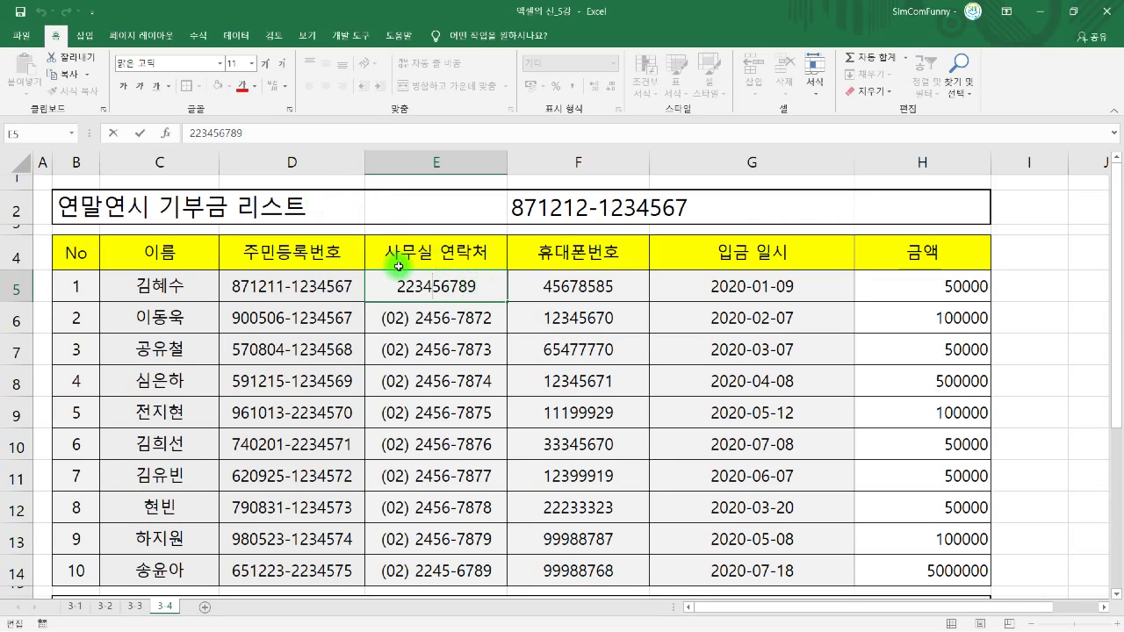
{"action": "key", "text": "Escape"}
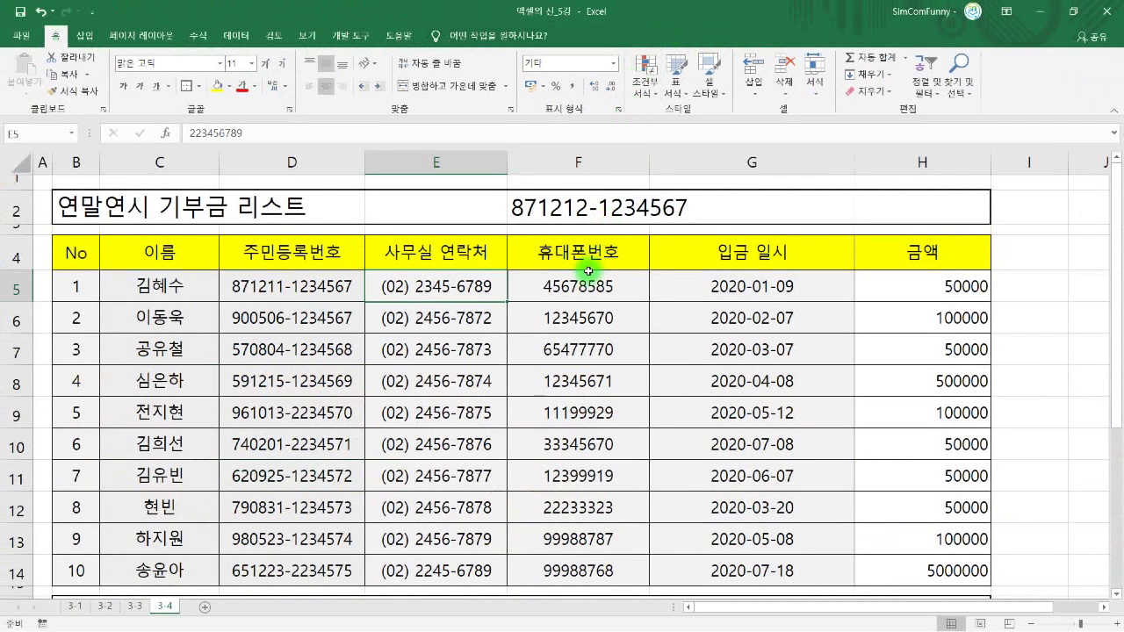
{"action": "left_click_drag", "start_coordinate": [477, 284], "coordinate": [488, 568]}
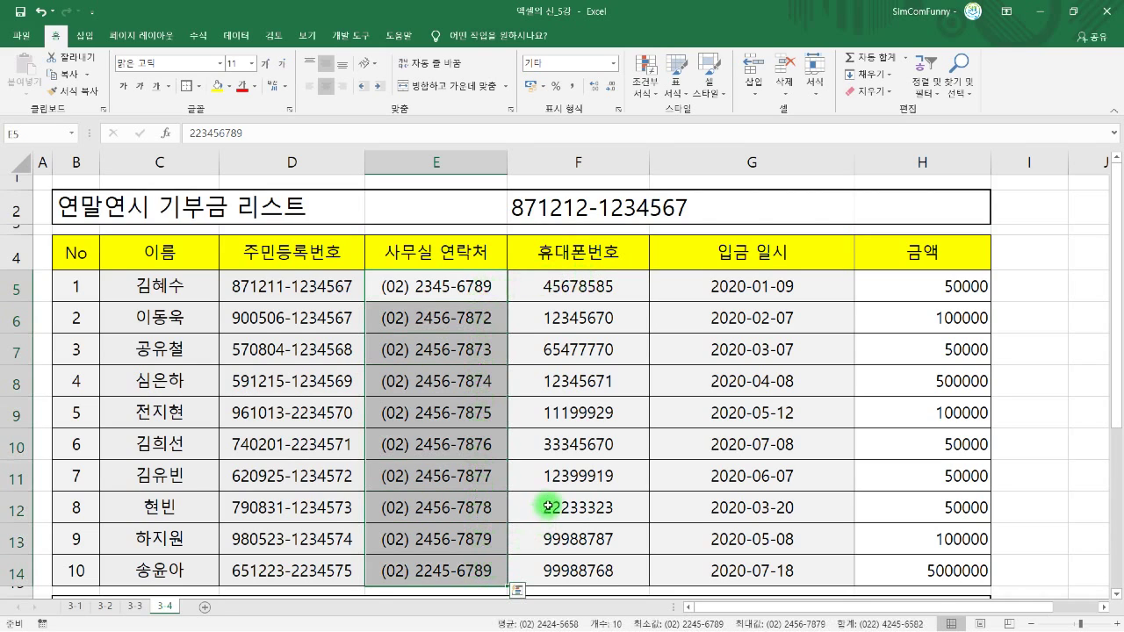
{"action": "left_click", "coordinate": [563, 296]}
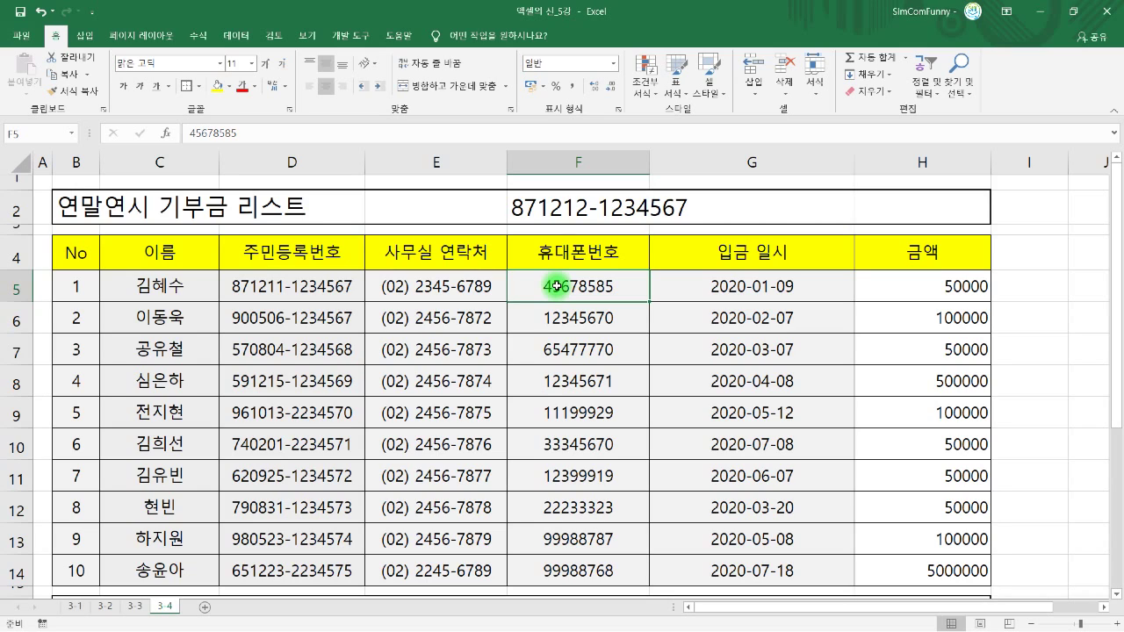
- Select the mobile numbers from F5 down and show Format Cells' 기타 category with Ctrl+1
{"action": "left_click_drag", "start_coordinate": [557, 286], "coordinate": [556, 576]}
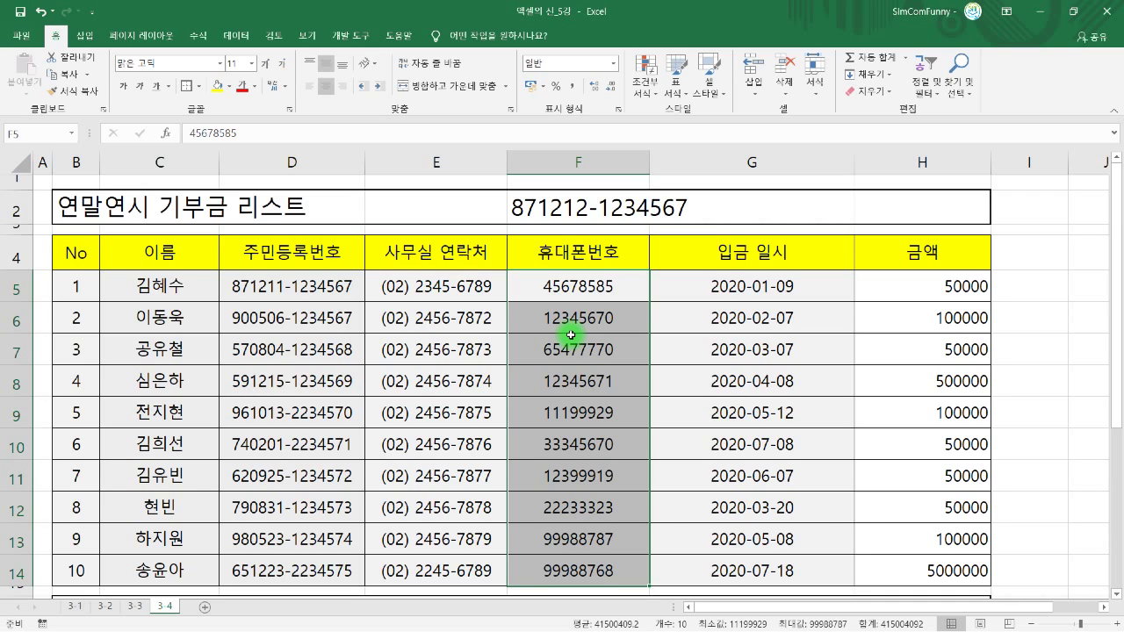
{"action": "key", "text": "ctrl+1"}
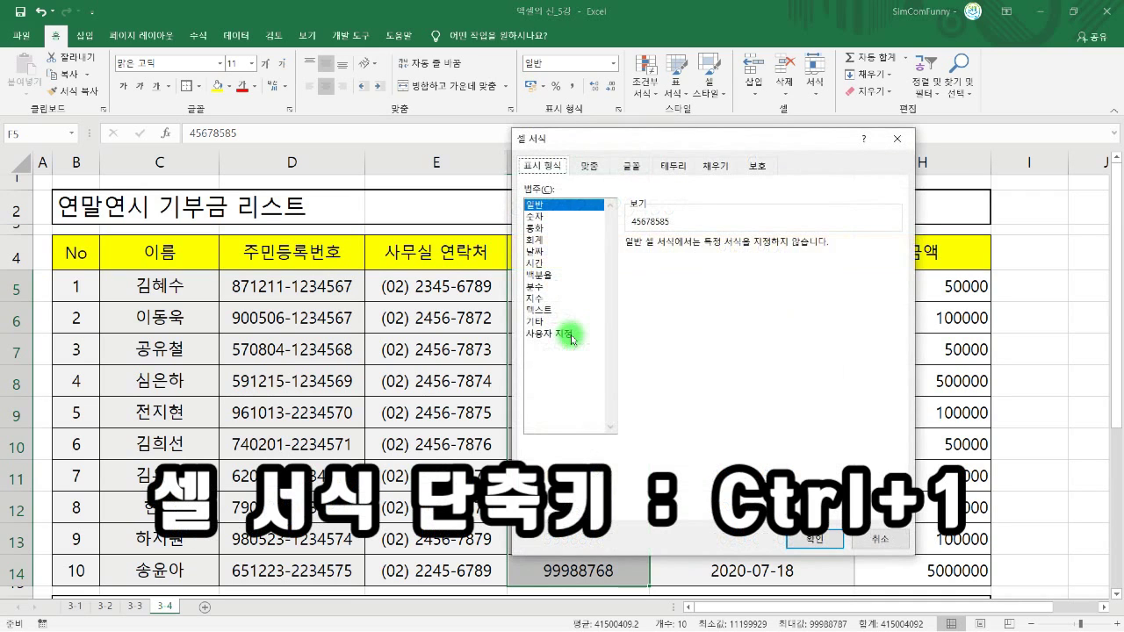
{"action": "left_click_drag", "start_coordinate": [605, 143], "coordinate": [752, 162]}
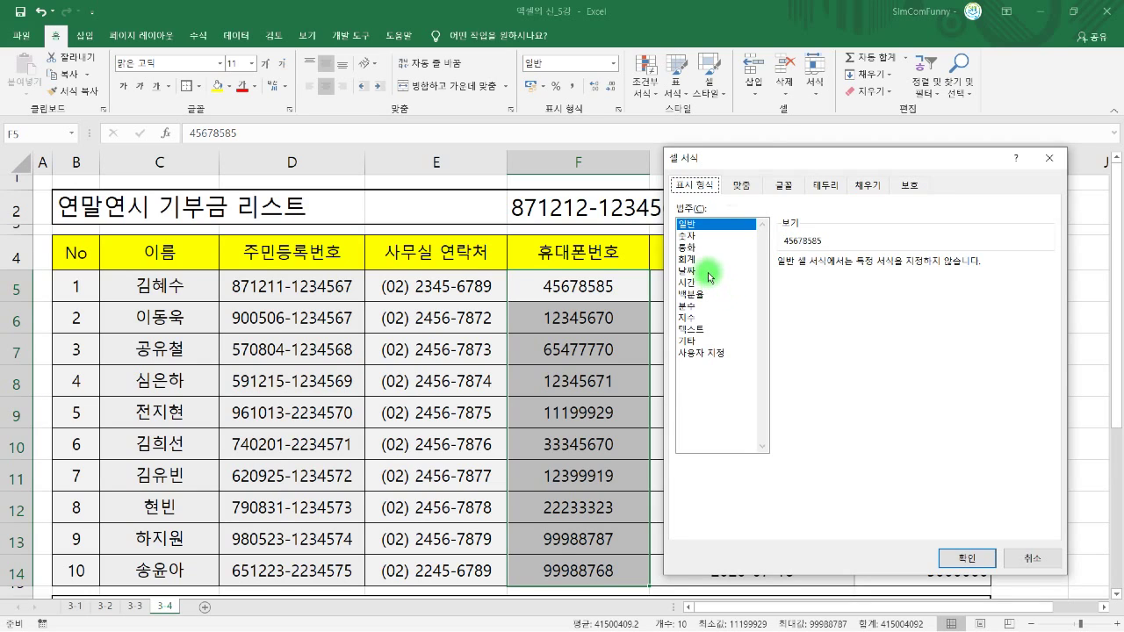
{"action": "left_click", "coordinate": [691, 343]}
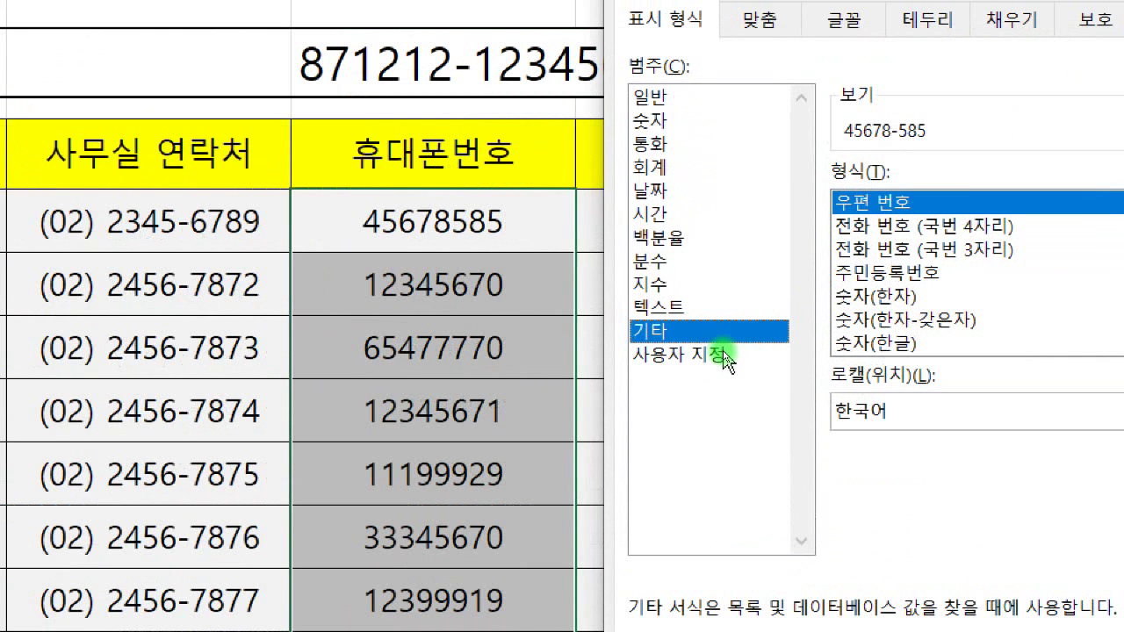
- Switch to the Custom (사용자 지정) category and select the existing 000-000 format code
{"action": "left_click", "coordinate": [723, 355]}
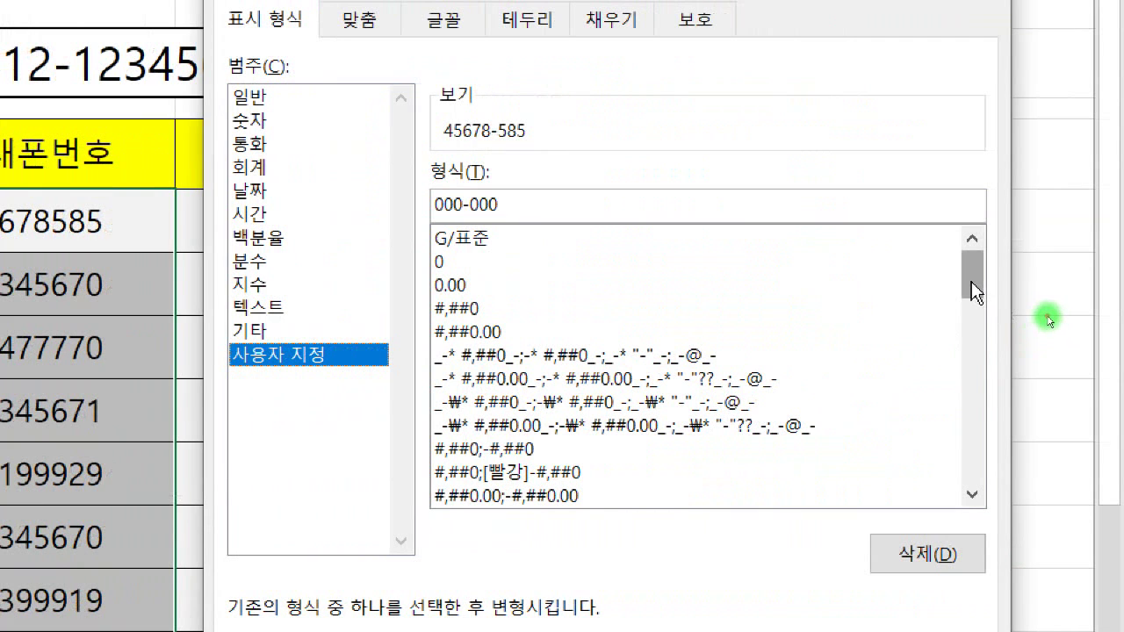
{"action": "left_click_drag", "start_coordinate": [1088, 281], "coordinate": [1089, 293]}
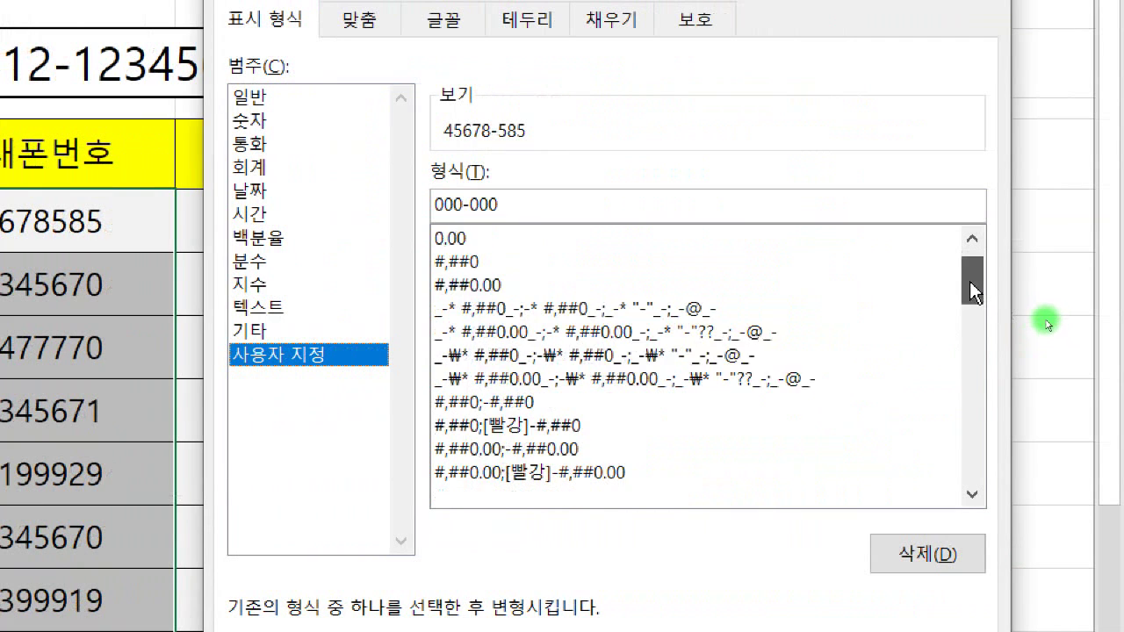
{"action": "left_click_drag", "start_coordinate": [970, 283], "coordinate": [962, 250]}
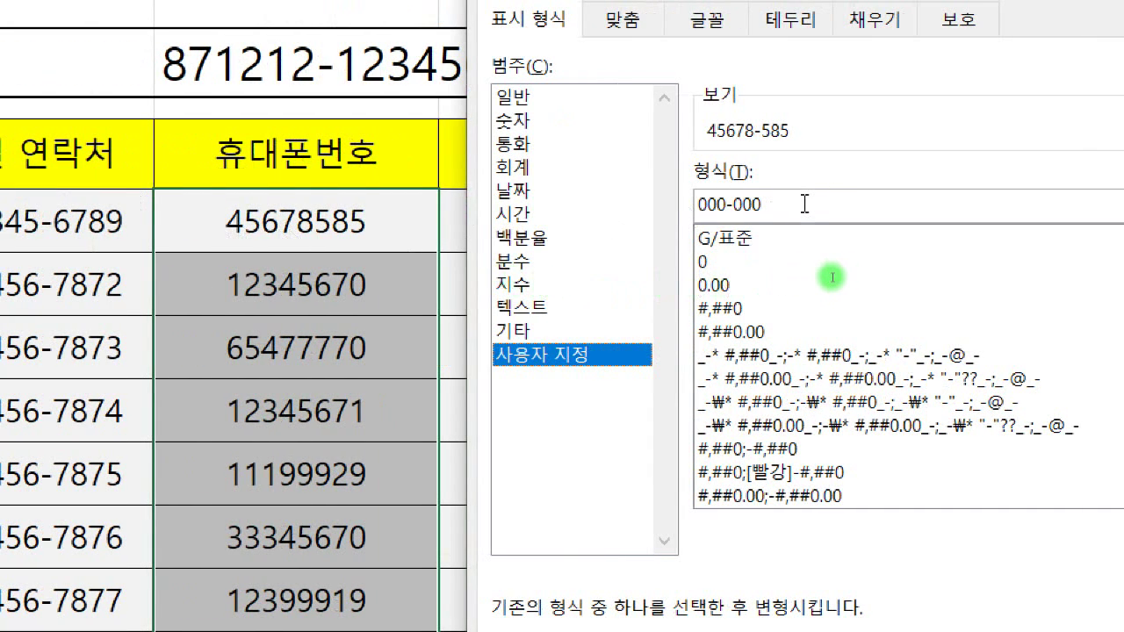
{"action": "left_click_drag", "start_coordinate": [805, 203], "coordinate": [624, 201]}
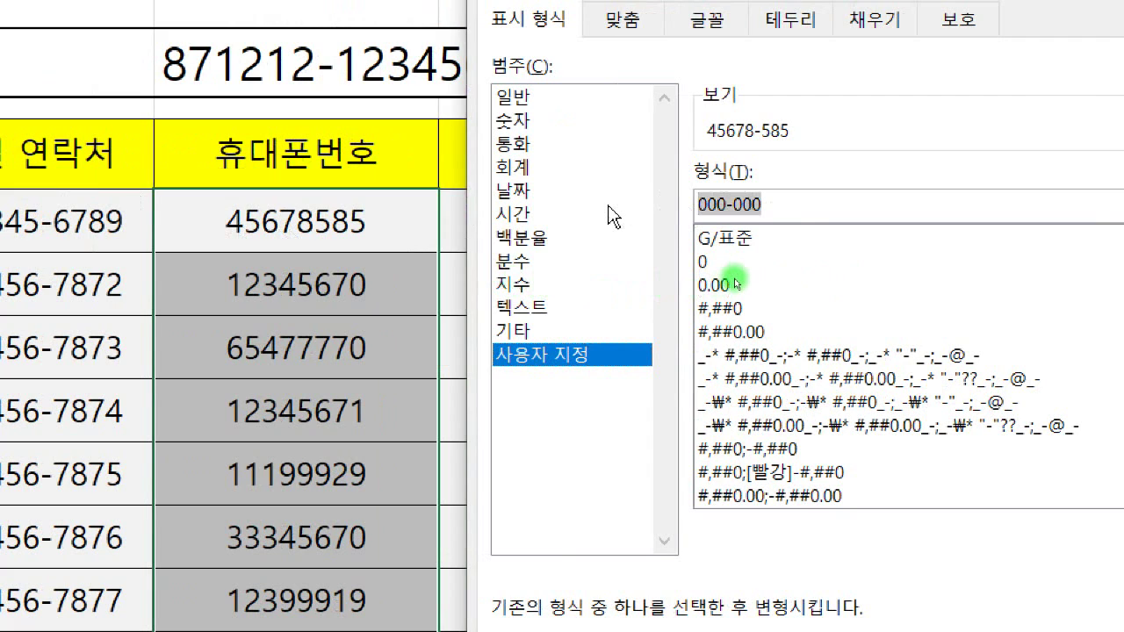
- Replace the phone format code with 010-####-#### and apply it to the mobile numbers
{"action": "key", "text": "BackSpace"}
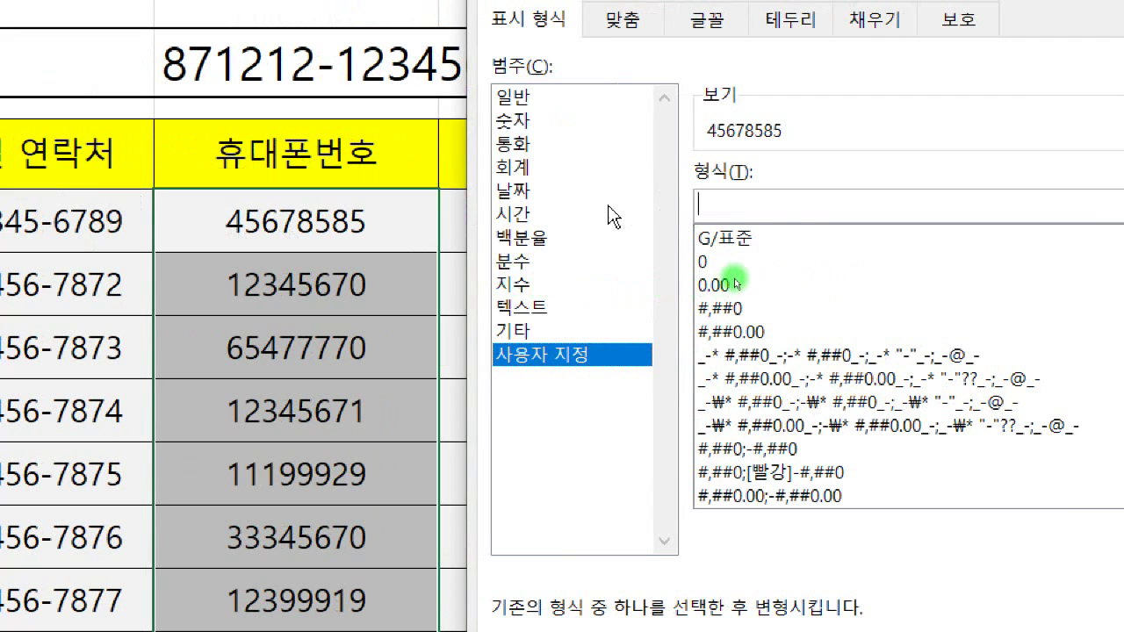
{"action": "type", "text": "010"}
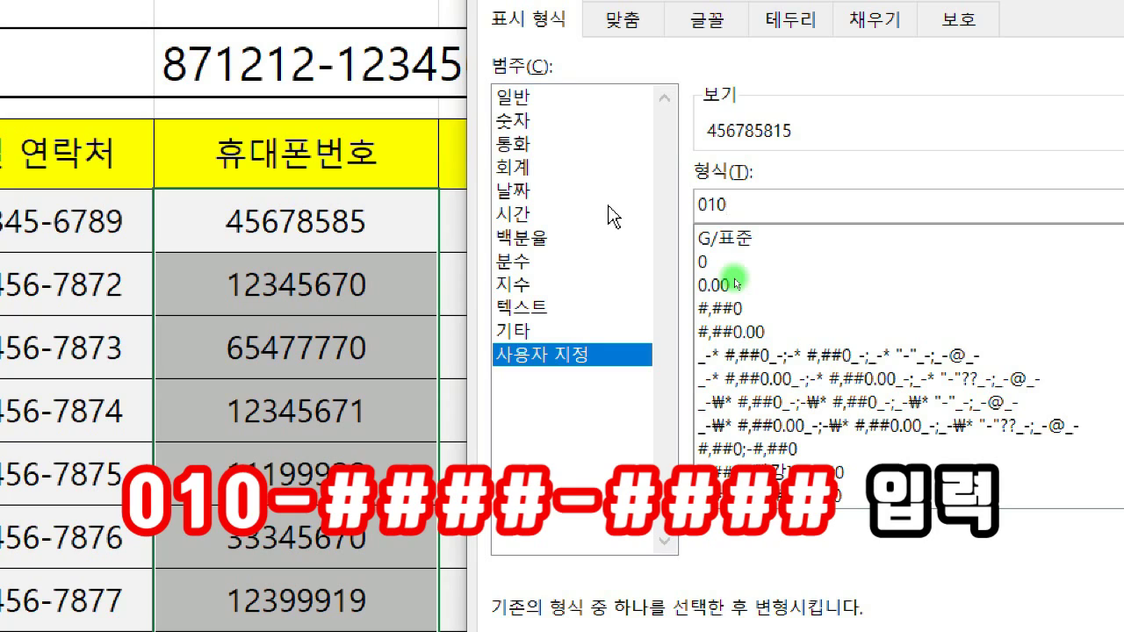
{"action": "type", "text": "-"}
{"action": "type", "text": "####"}
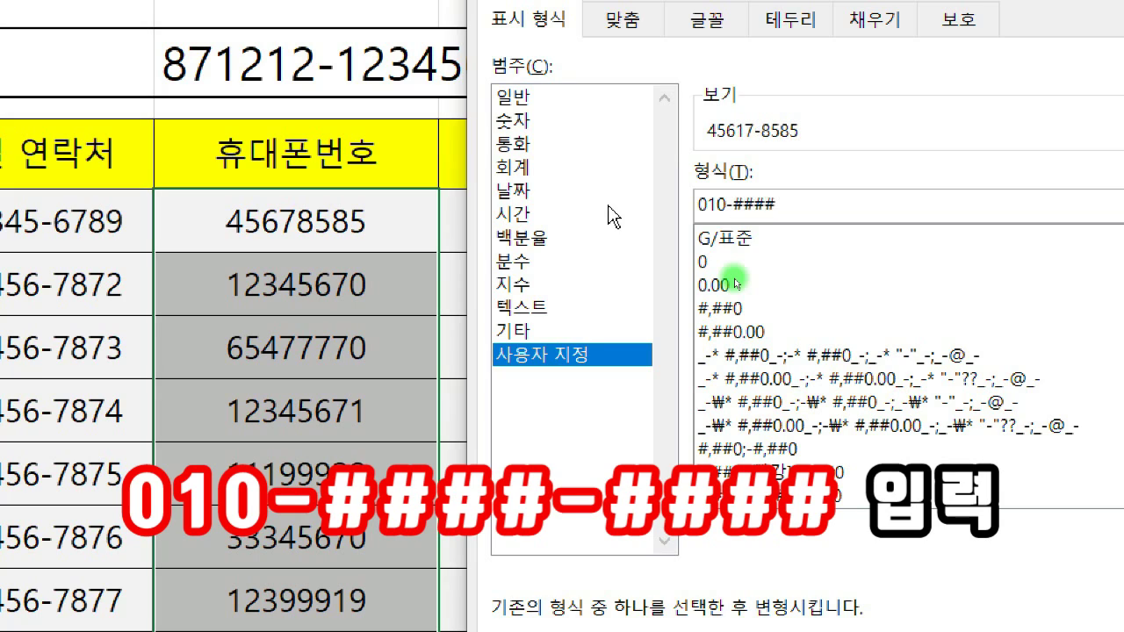
{"action": "type", "text": "-####"}
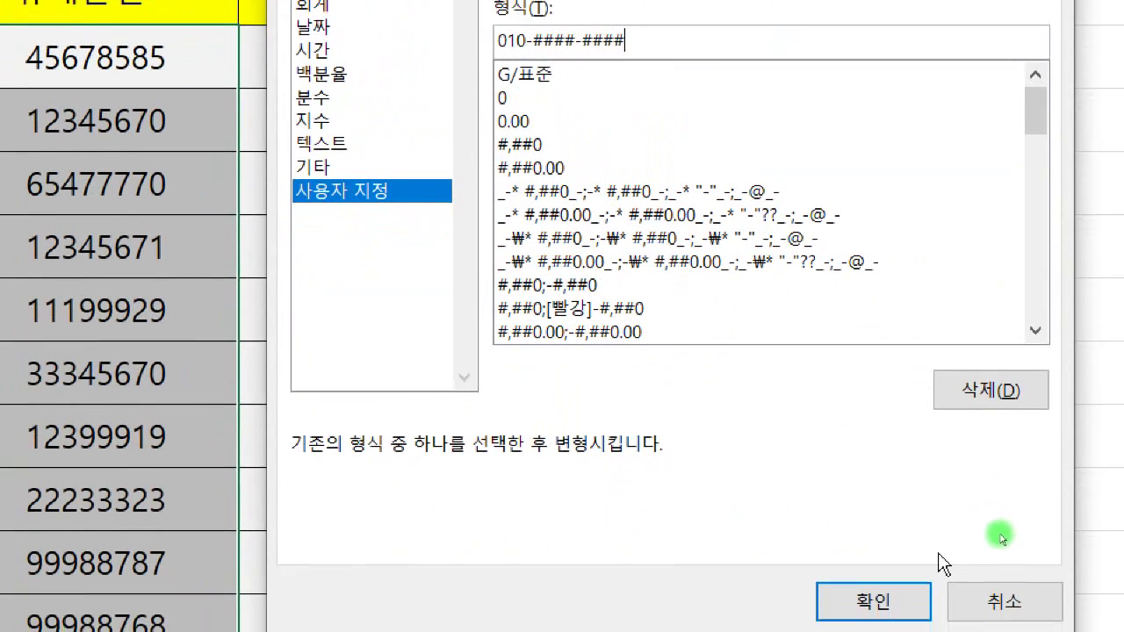
{"action": "left_click", "coordinate": [872, 565]}
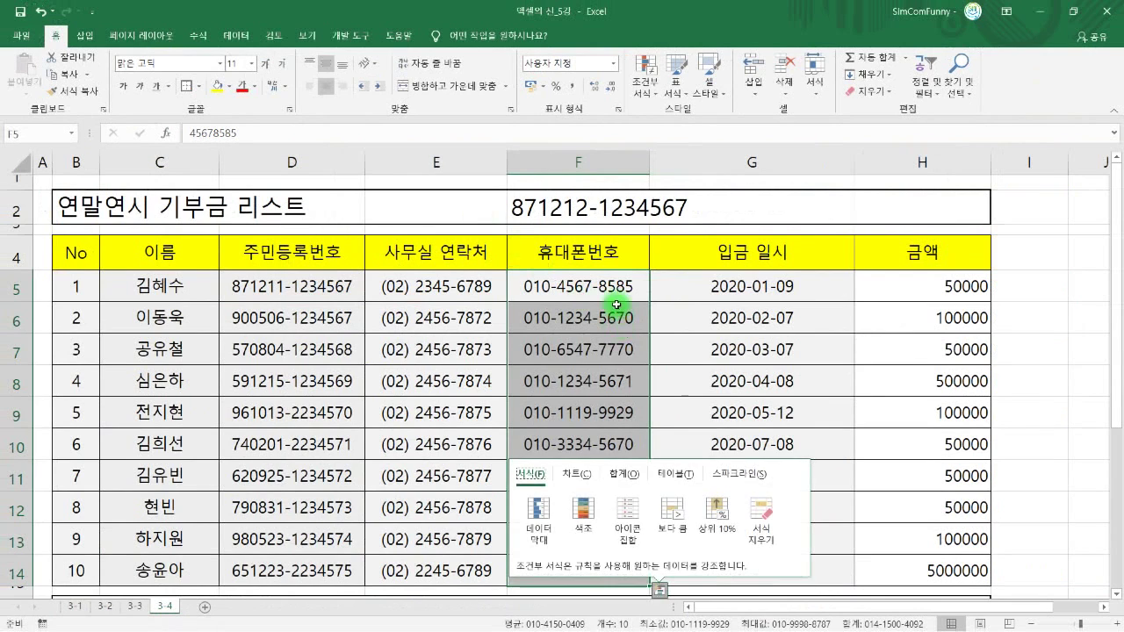
{"action": "left_click", "coordinate": [608, 290]}
{"action": "left_click", "coordinate": [609, 318]}
{"action": "left_click", "coordinate": [604, 412]}
{"action": "left_click", "coordinate": [598, 444]}
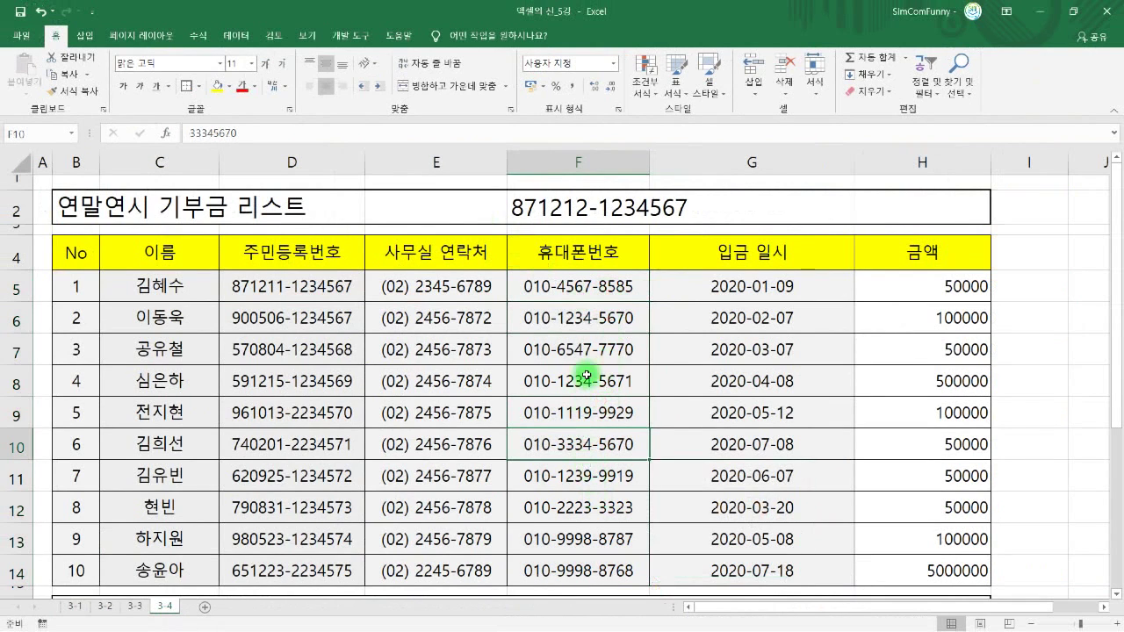
{"action": "double_click", "coordinate": [580, 325]}
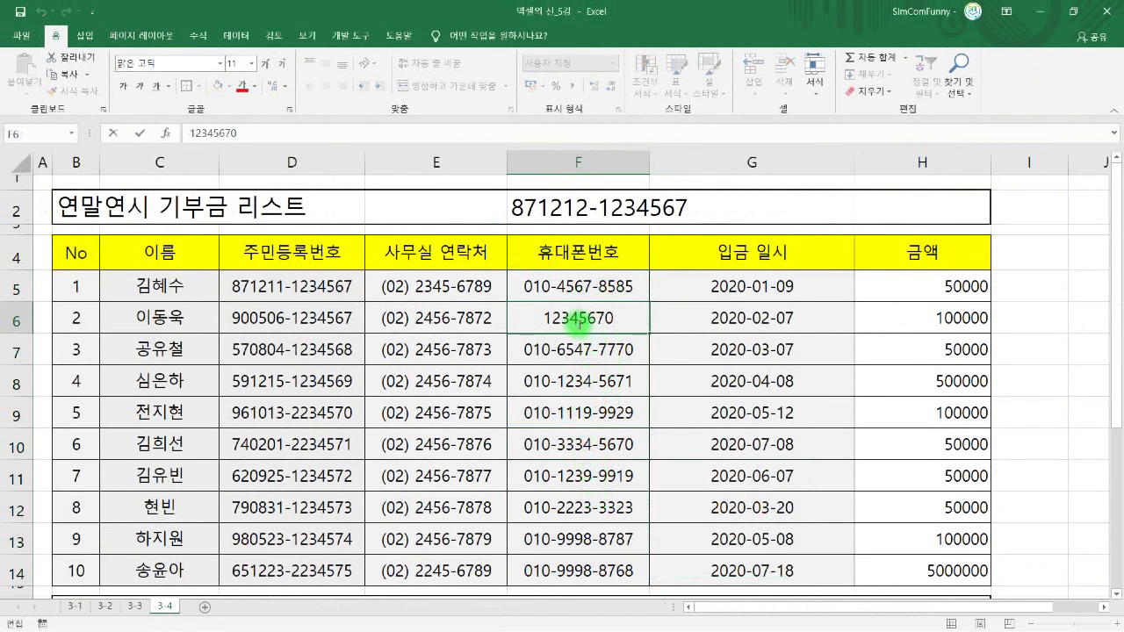
{"action": "key", "text": "Return"}
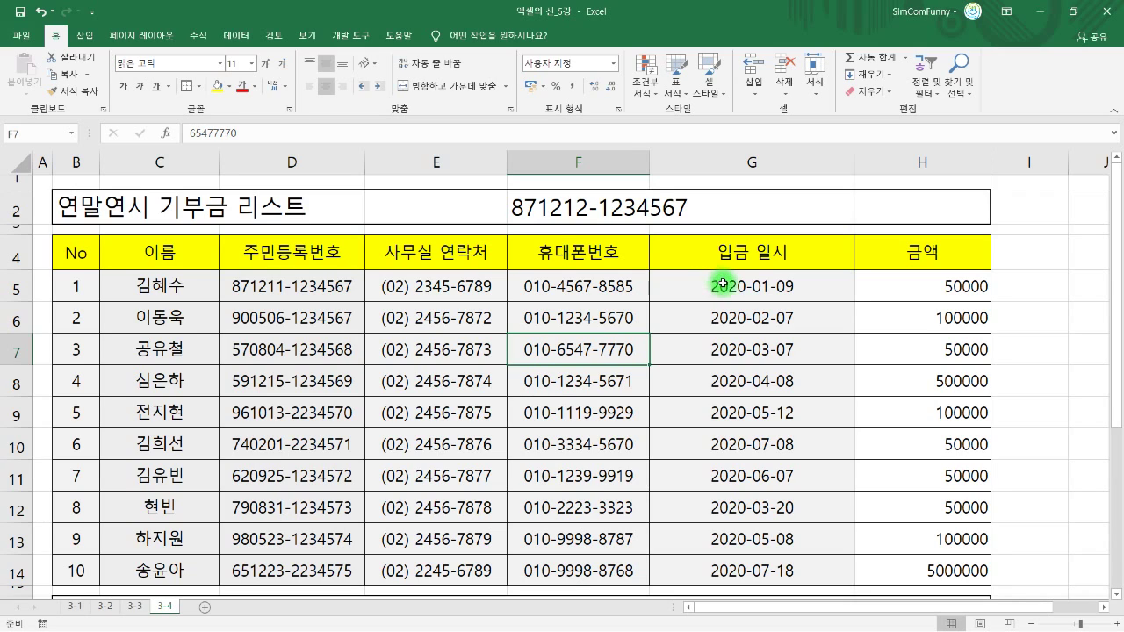
{"action": "left_click", "coordinate": [721, 283]}
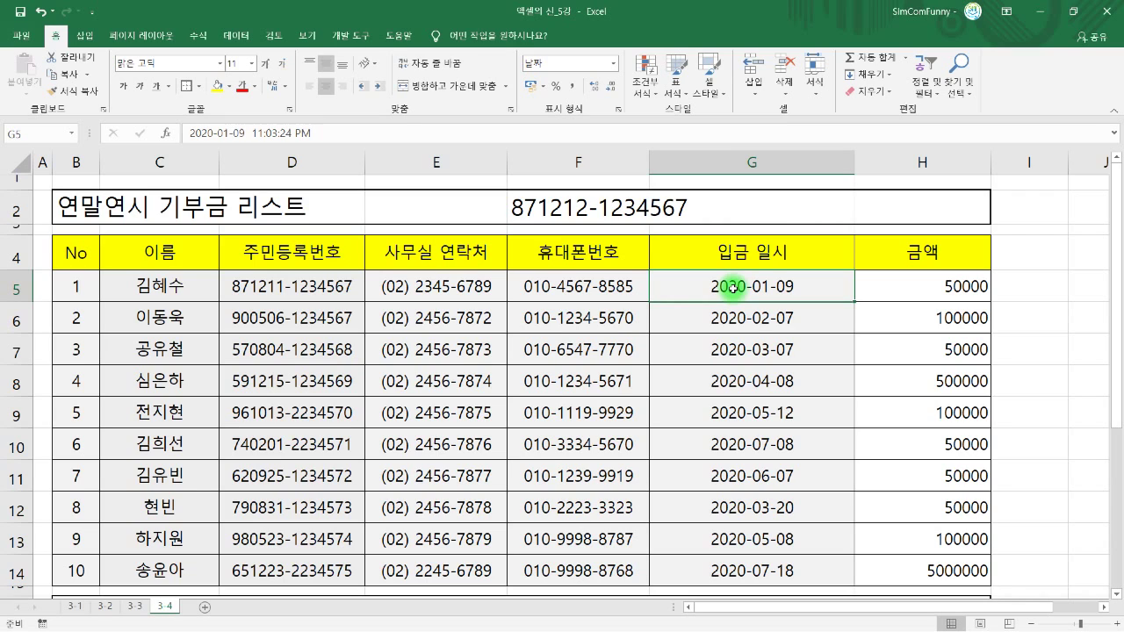
- Select the deposit dates G5:G14 and open Format Cells, moved aside to keep them visible
{"action": "left_click_drag", "start_coordinate": [732, 287], "coordinate": [725, 562]}
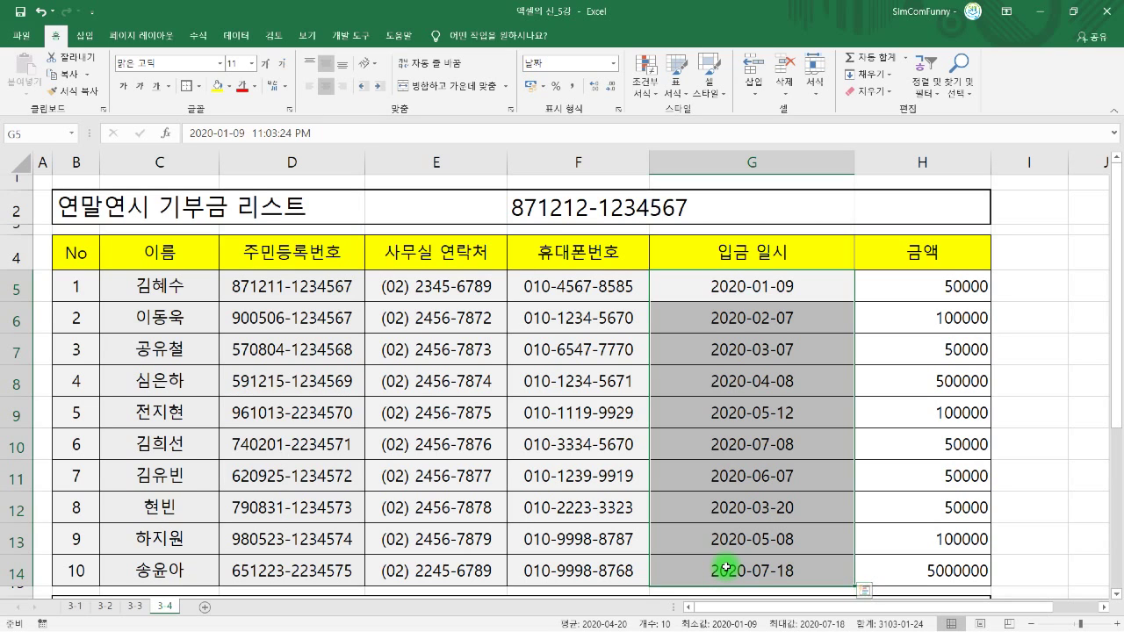
{"action": "key", "text": "ctrl+1"}
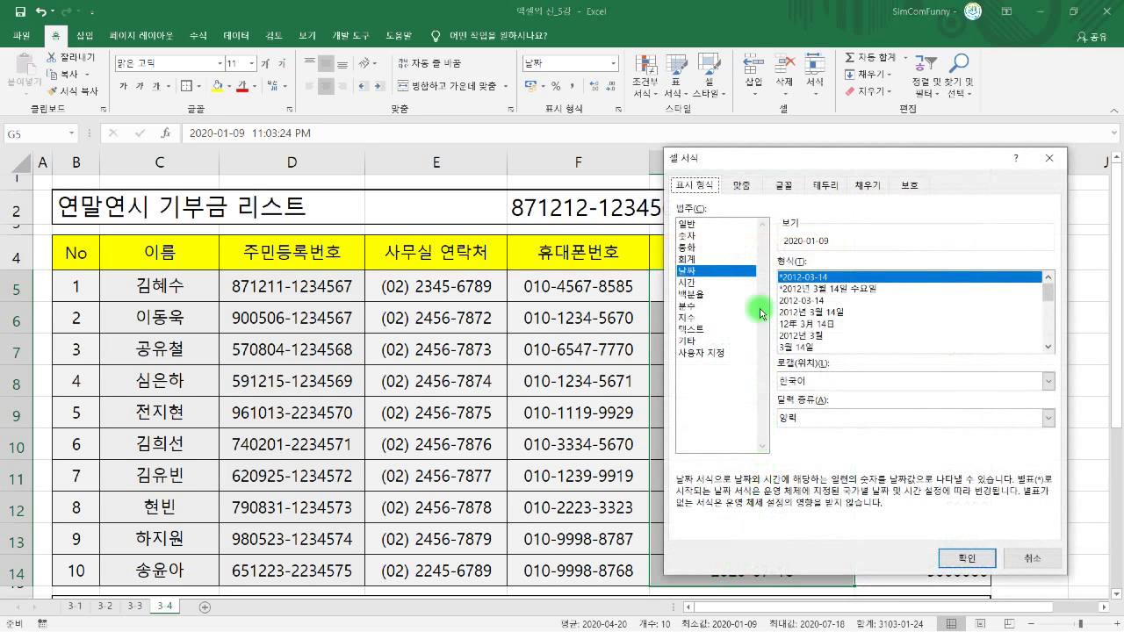
{"action": "left_click_drag", "start_coordinate": [733, 161], "coordinate": [302, 165]}
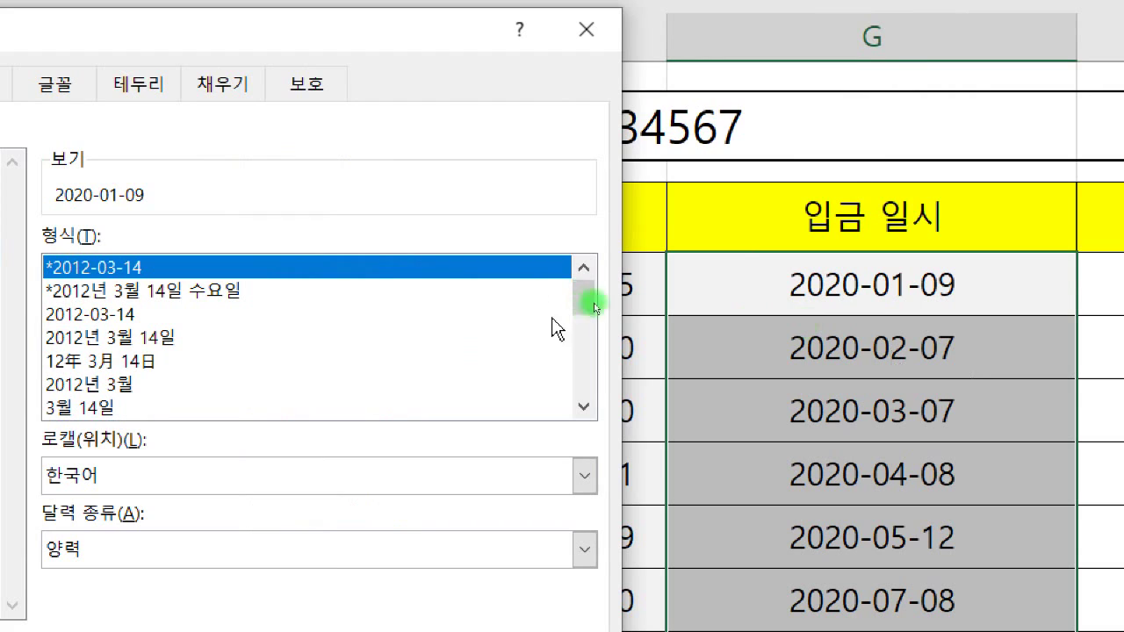
- Preview several Date styles (weekday, 年 月 日, PM, 오후, 24-hour), ending on March-12
{"action": "left_click", "coordinate": [467, 290]}
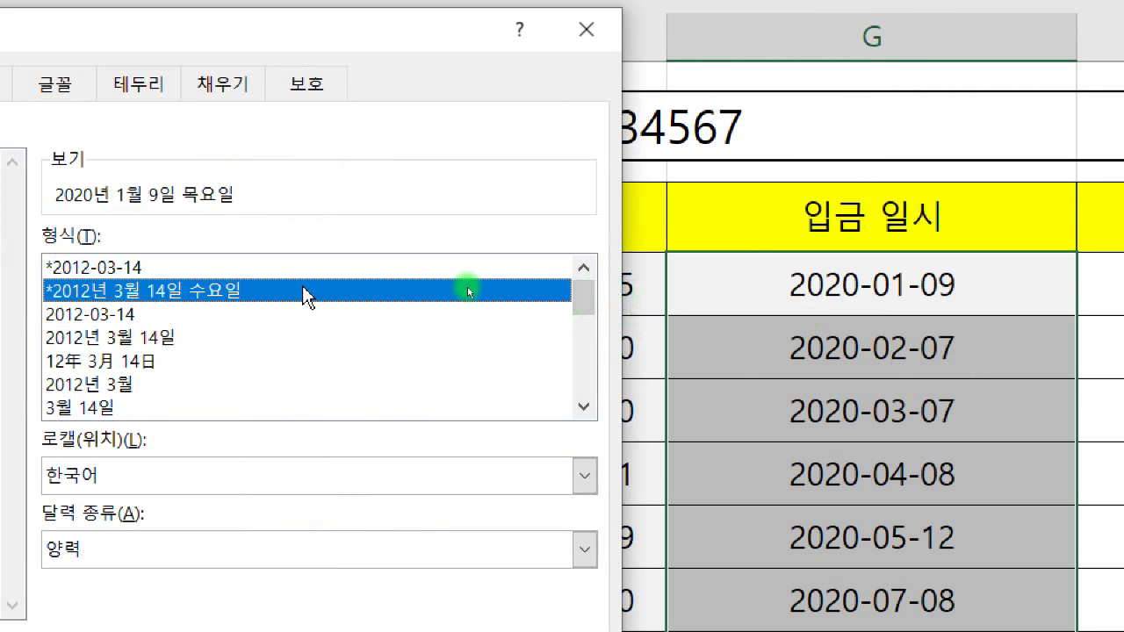
{"action": "left_click", "coordinate": [140, 363]}
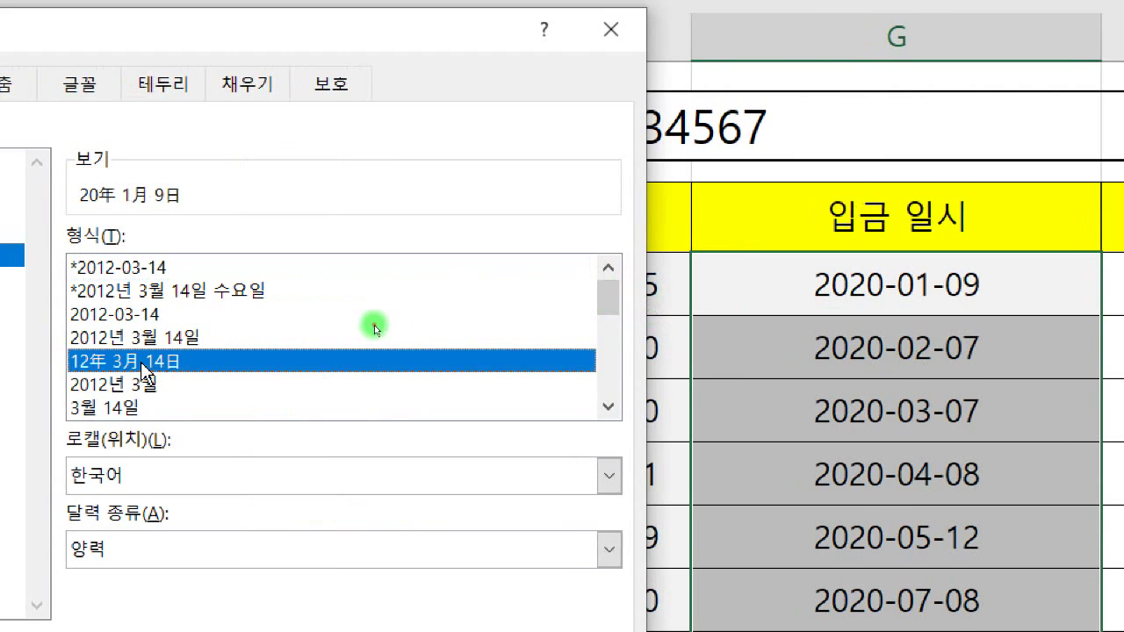
{"action": "left_click", "coordinate": [605, 406]}
{"action": "left_click", "coordinate": [606, 405]}
{"action": "left_click", "coordinate": [605, 405]}
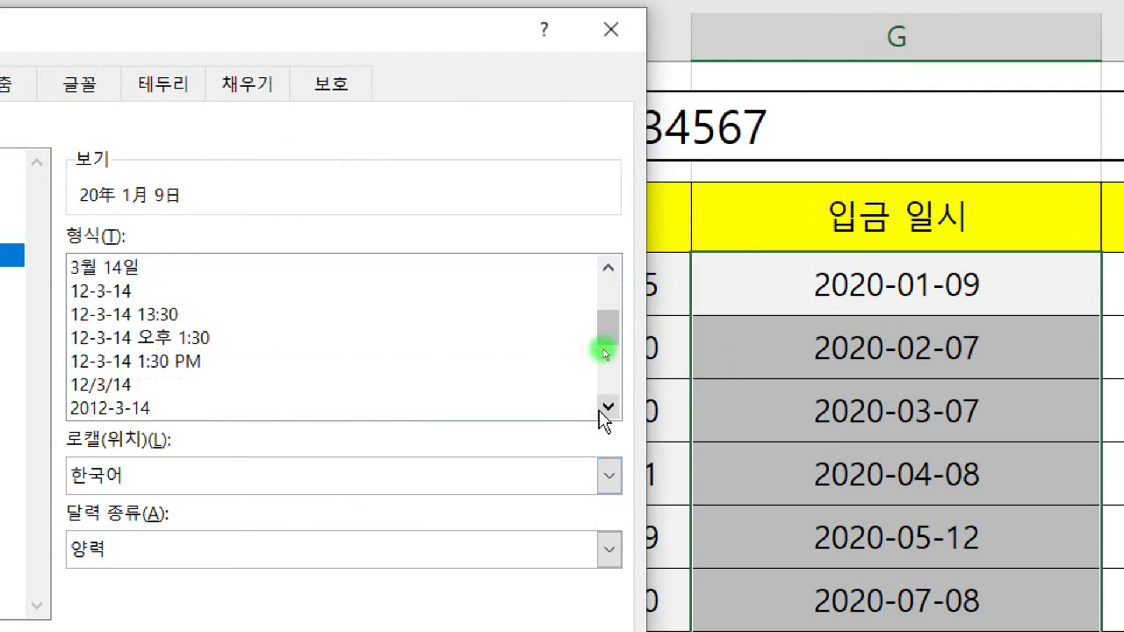
{"action": "left_click", "coordinate": [186, 360]}
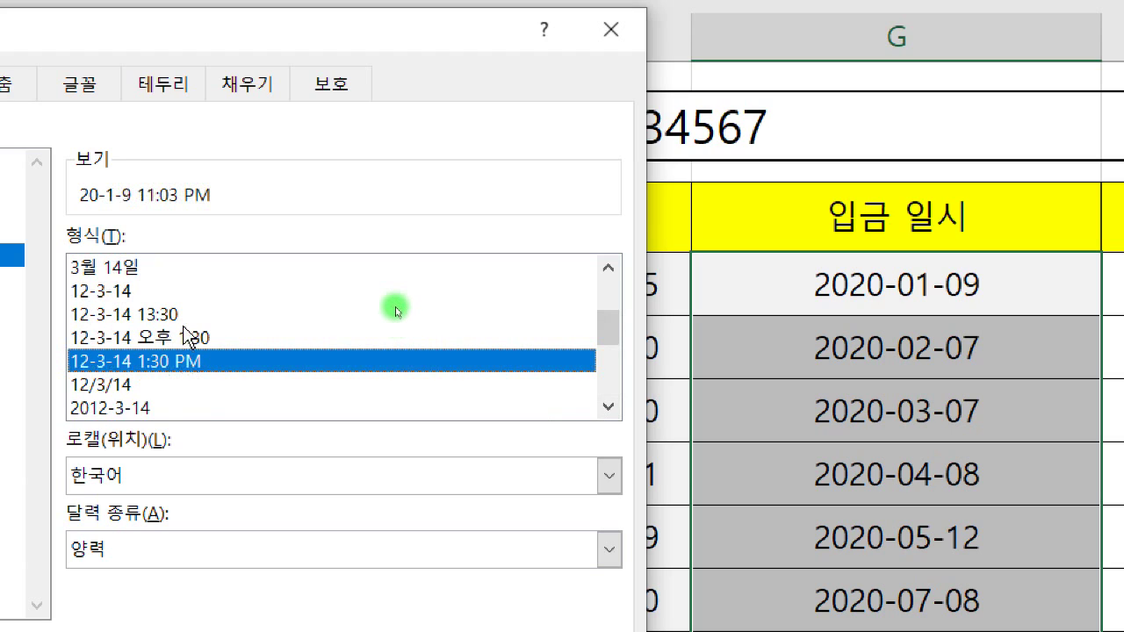
{"action": "left_click", "coordinate": [186, 337]}
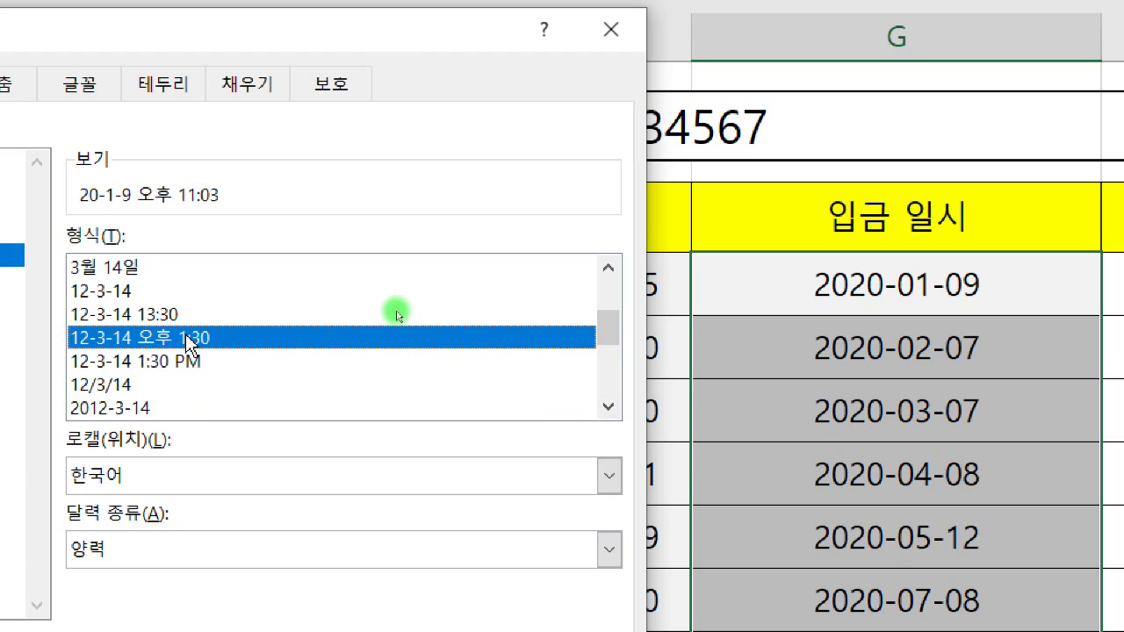
{"action": "left_click", "coordinate": [158, 313]}
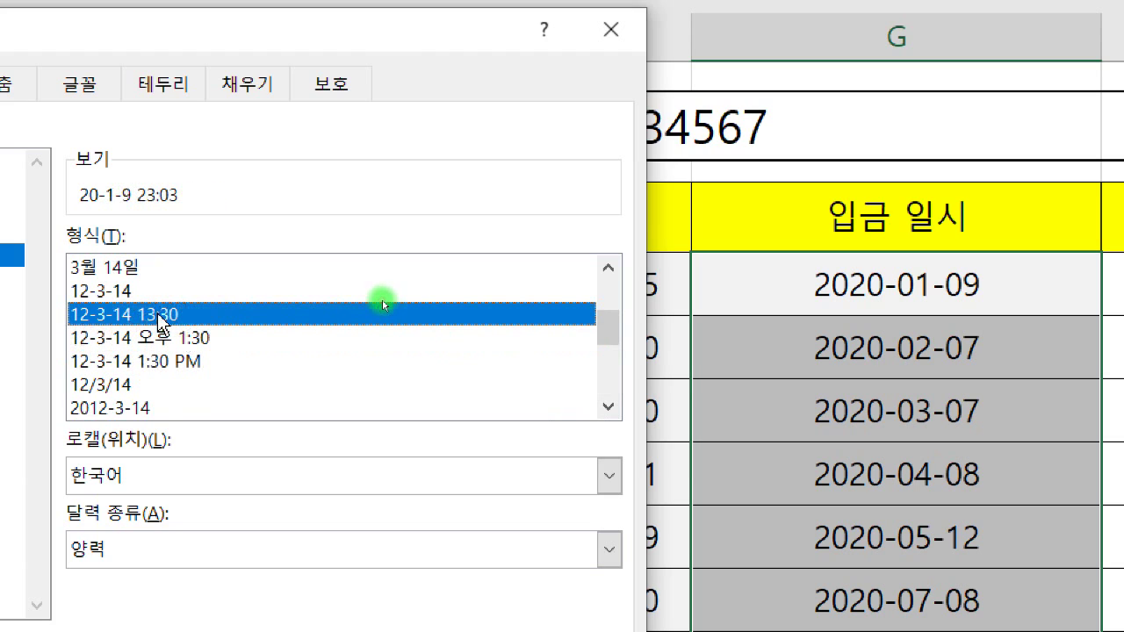
{"action": "scroll", "coordinate": [162, 383], "scroll_direction": "down", "scroll_amount": 4}
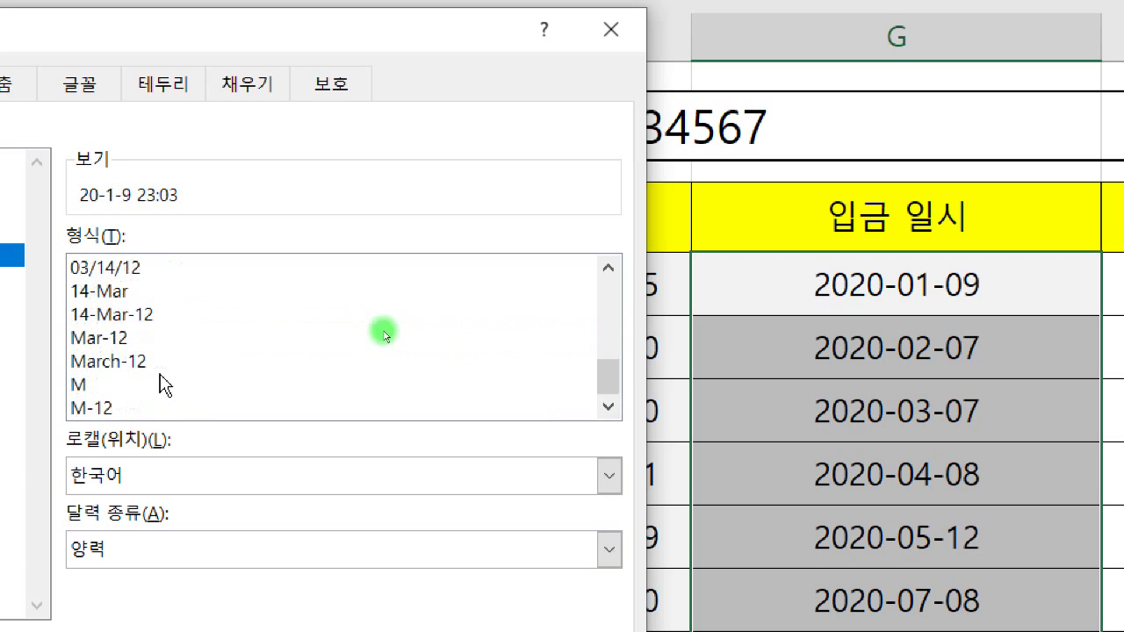
{"action": "left_click", "coordinate": [134, 362]}
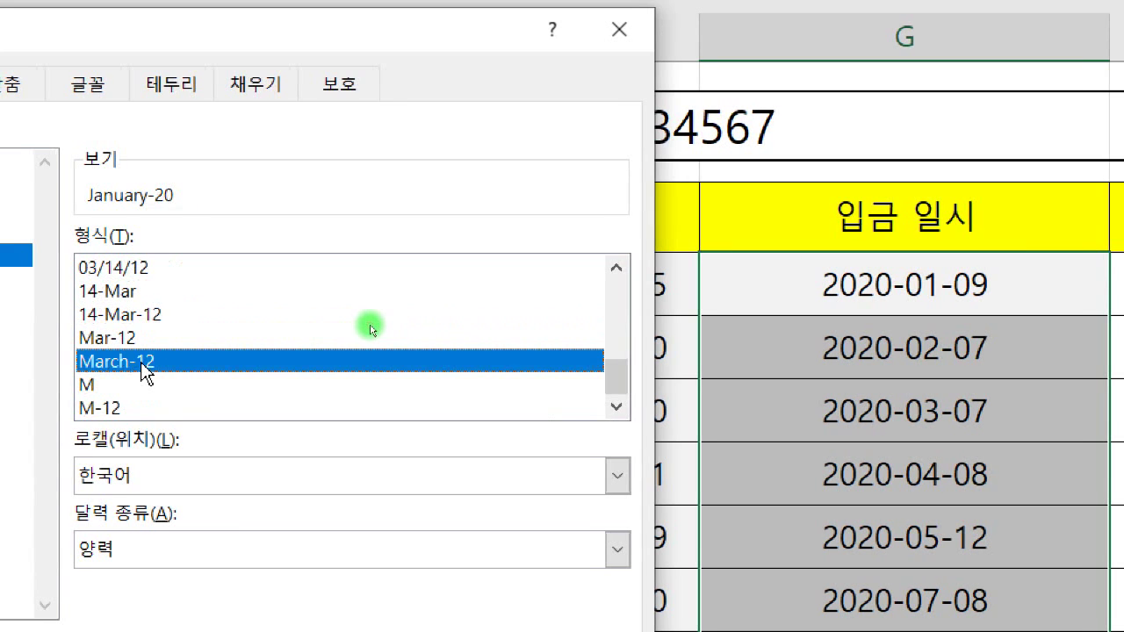
{"action": "scroll", "coordinate": [142, 373], "scroll_direction": "up", "scroll_amount": 5}
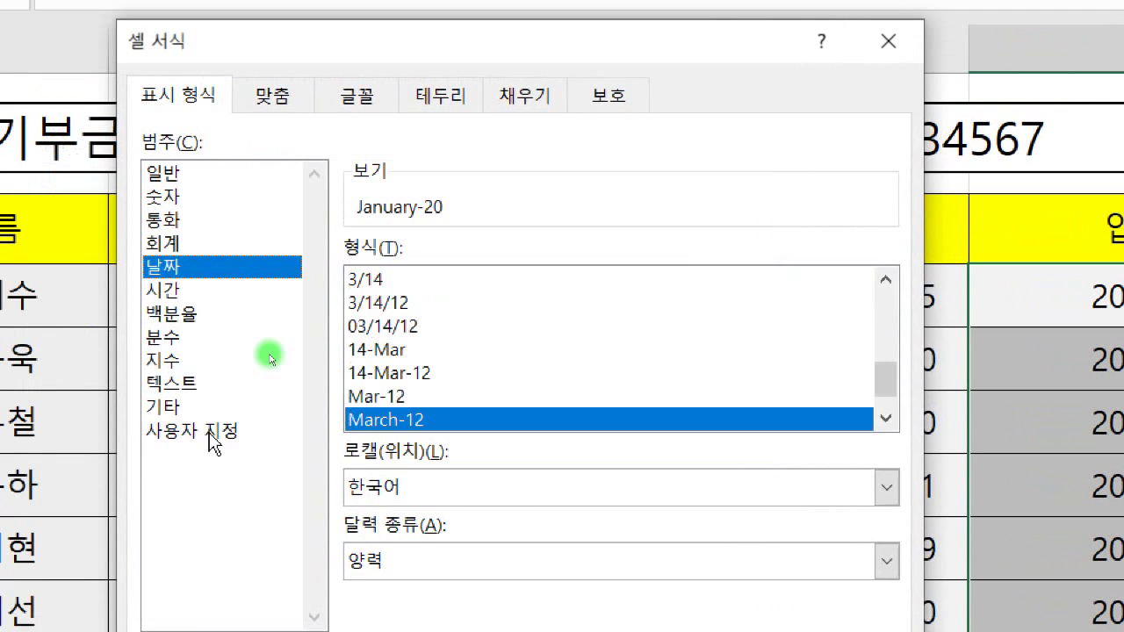
{"action": "left_click", "coordinate": [78, 421]}
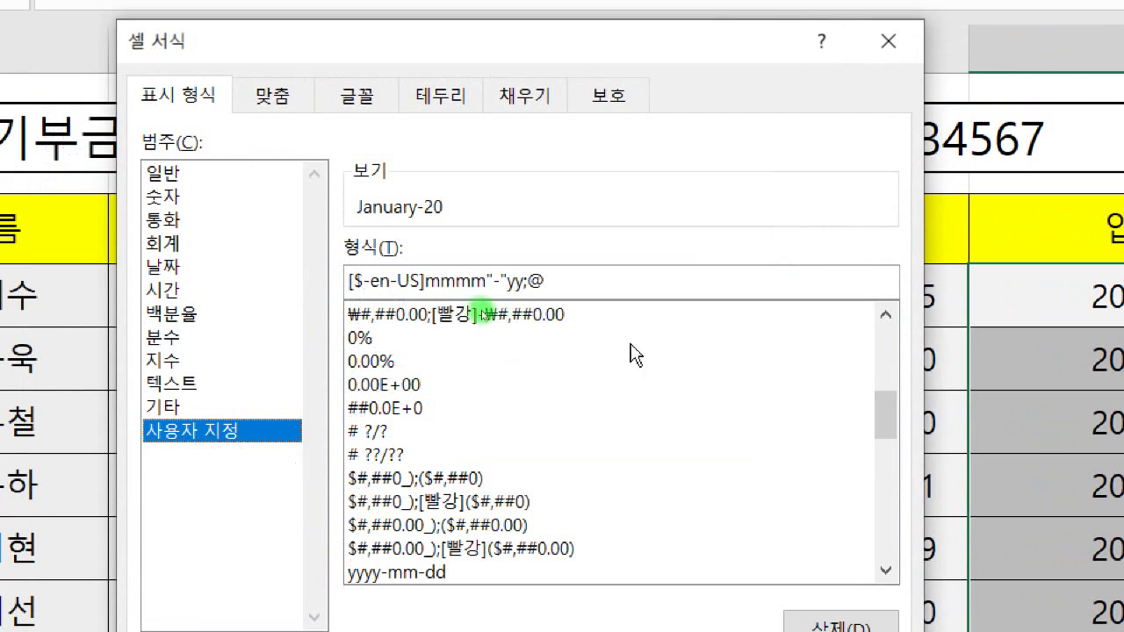
{"action": "left_click_drag", "start_coordinate": [886, 424], "coordinate": [883, 467]}
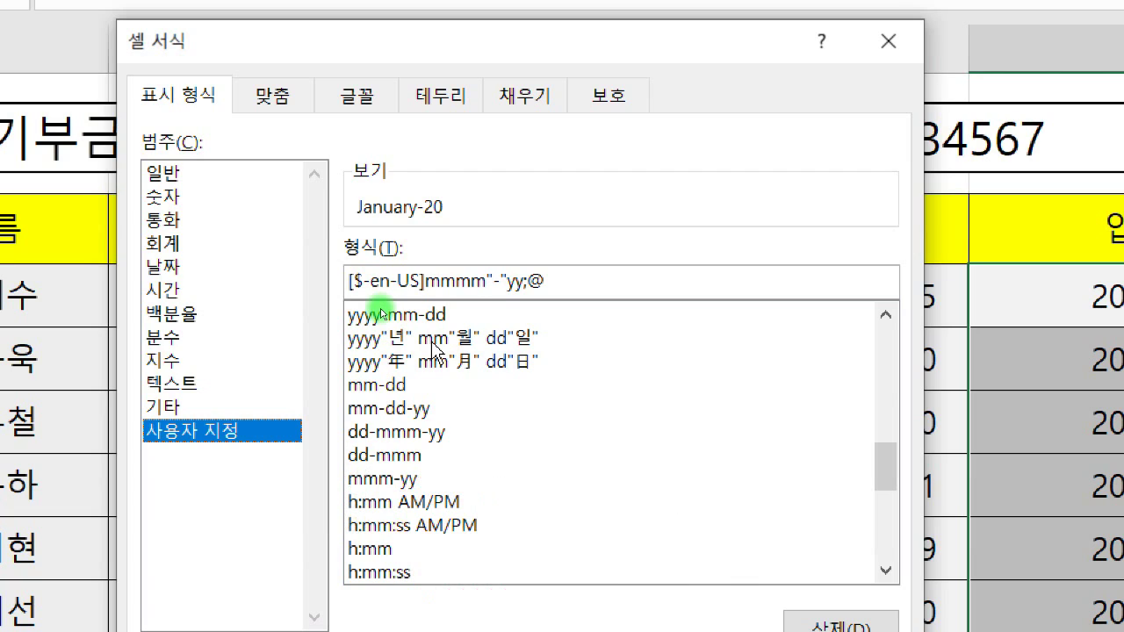
{"action": "left_click_drag", "start_coordinate": [559, 270], "coordinate": [310, 243]}
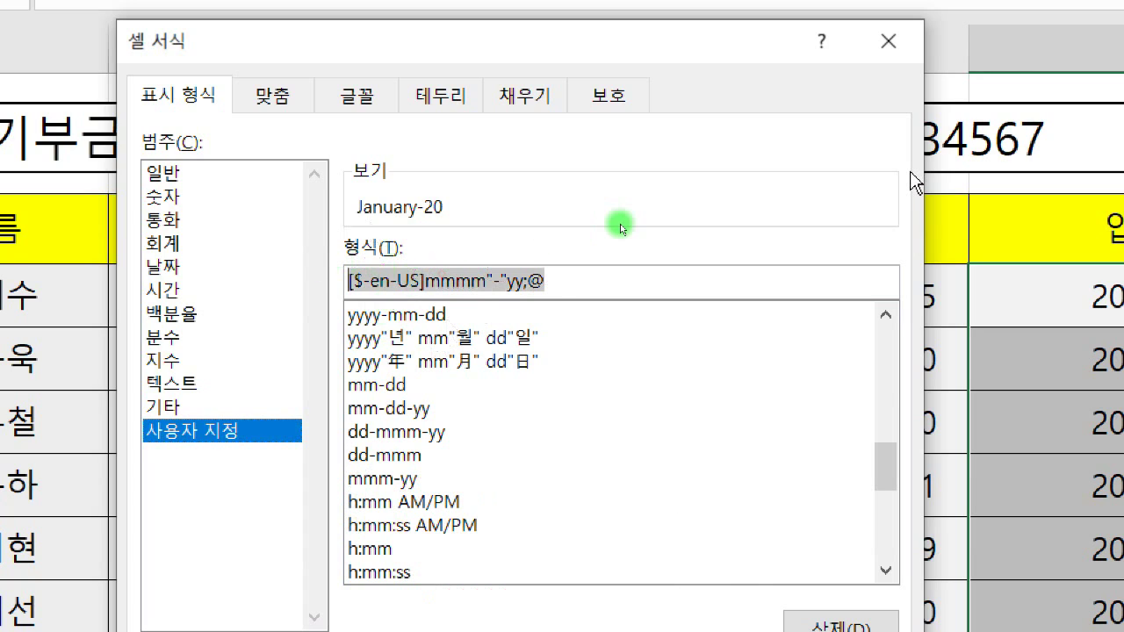
- Enter the custom date code YY/M/D(AAA) H:MM and apply it to the deposit dates
{"action": "type", "text": "YY"}
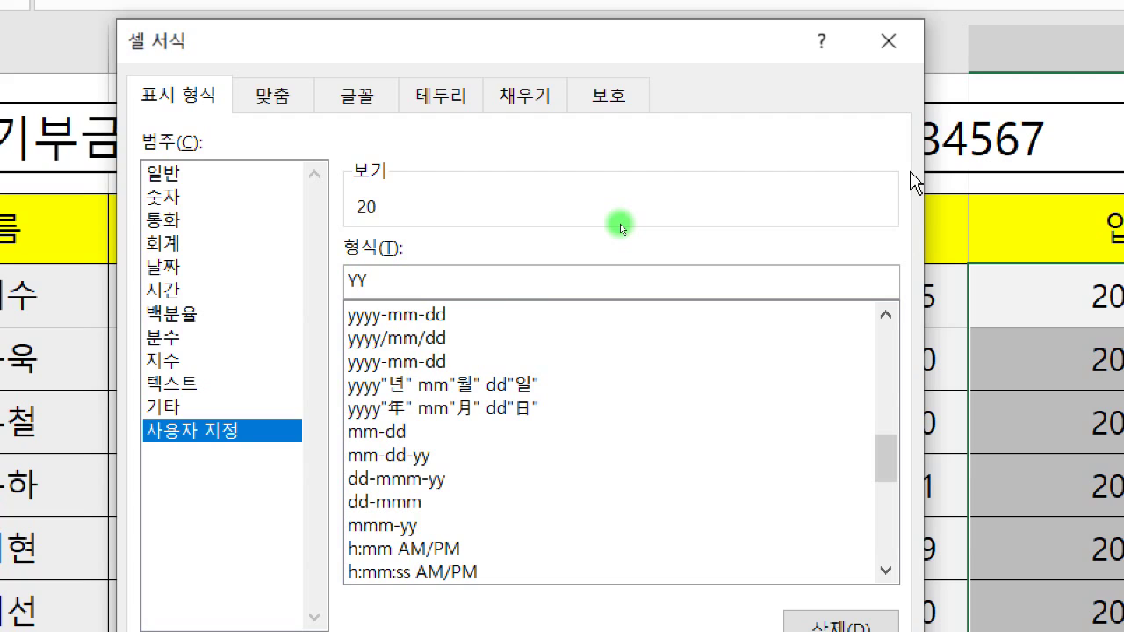
{"action": "type", "text": "/"}
{"action": "type", "text": "M/D"}
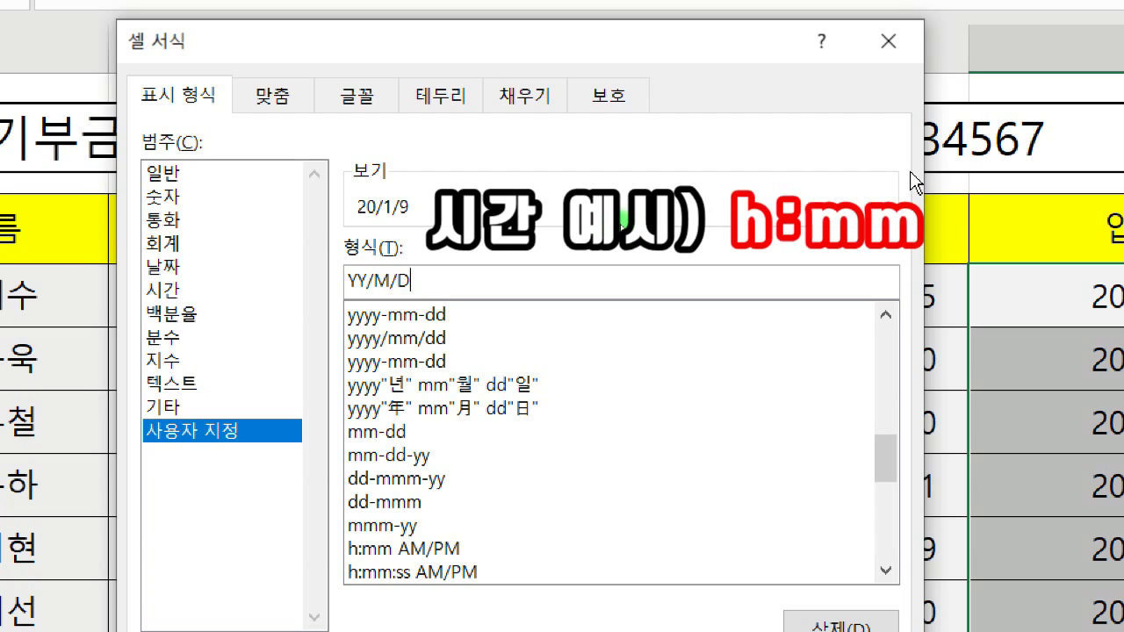
{"action": "type", "text": "H:MM"}
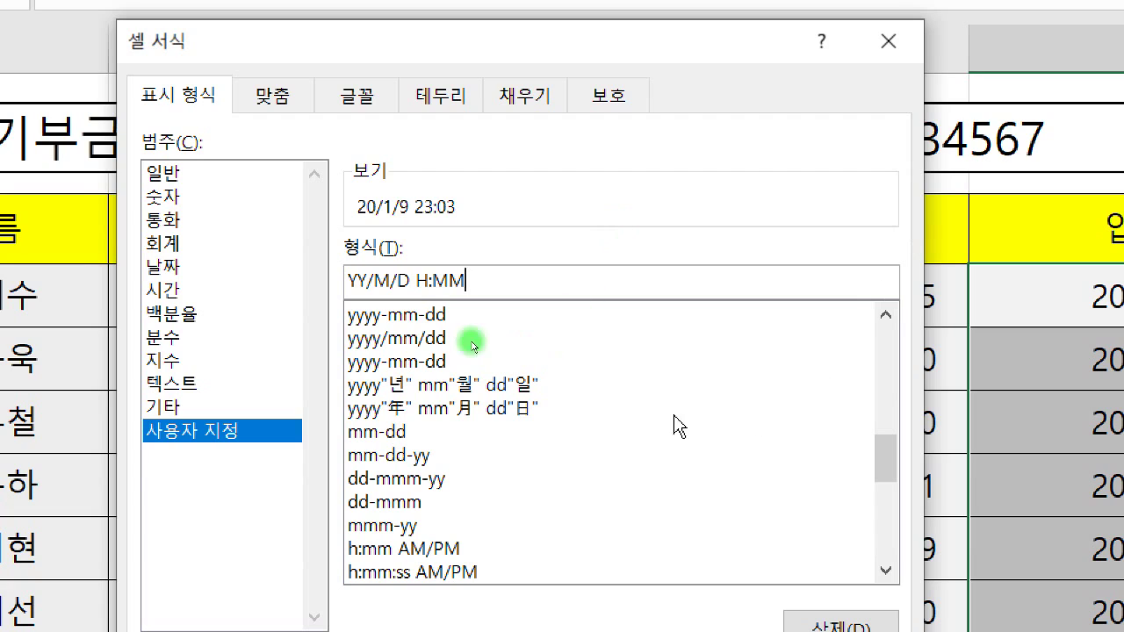
{"action": "left_click", "coordinate": [410, 280]}
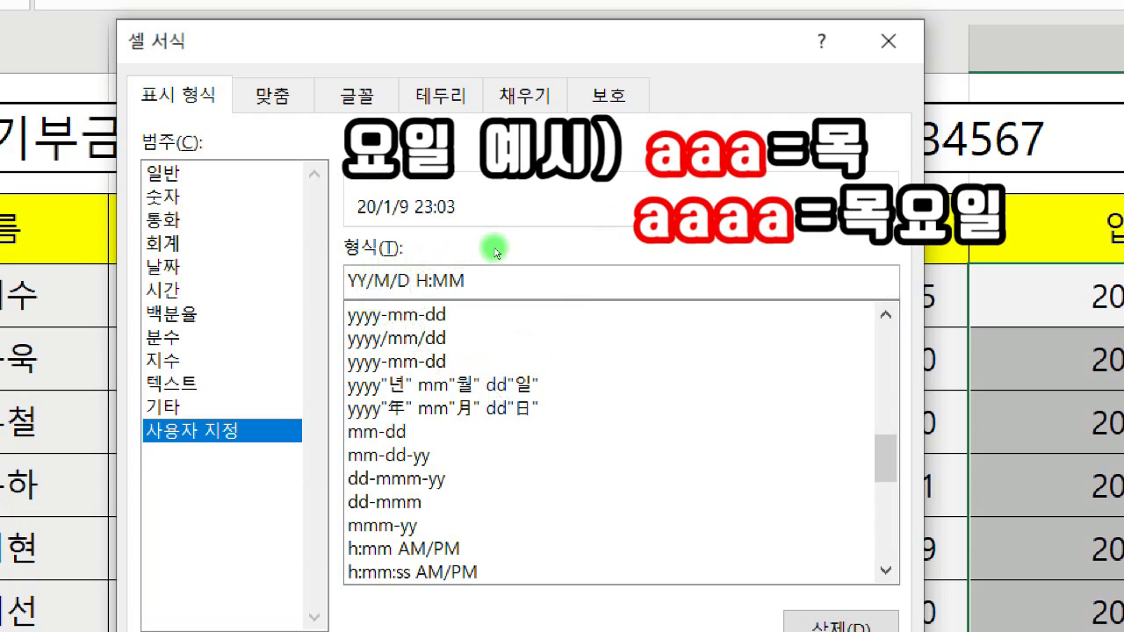
{"action": "type", "text": "(A"}
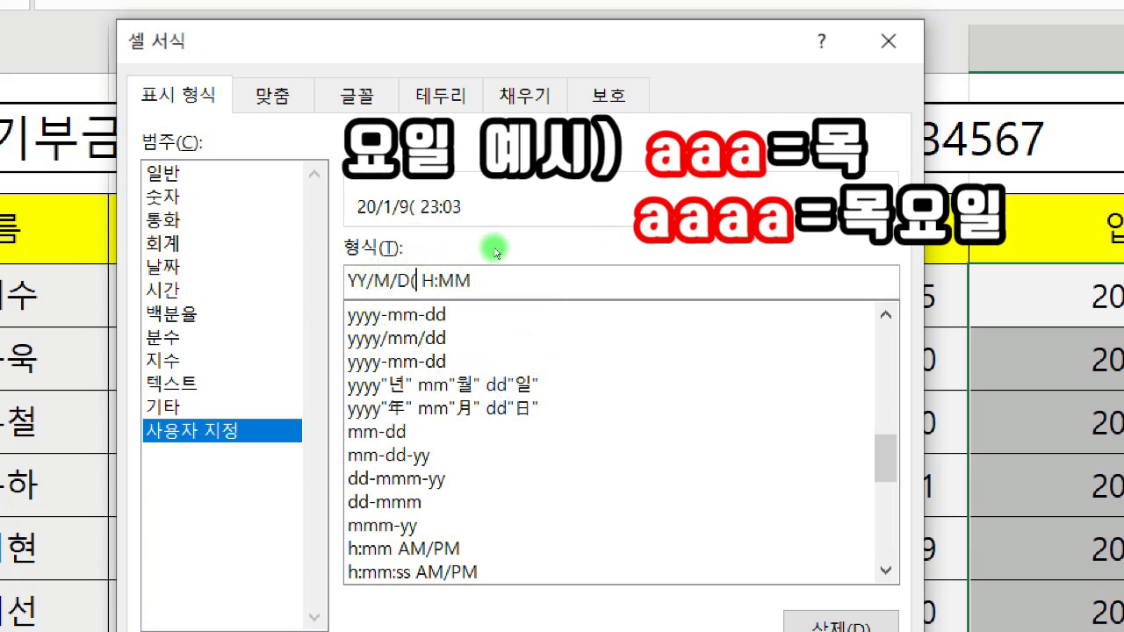
{"action": "type", "text": "AA"}
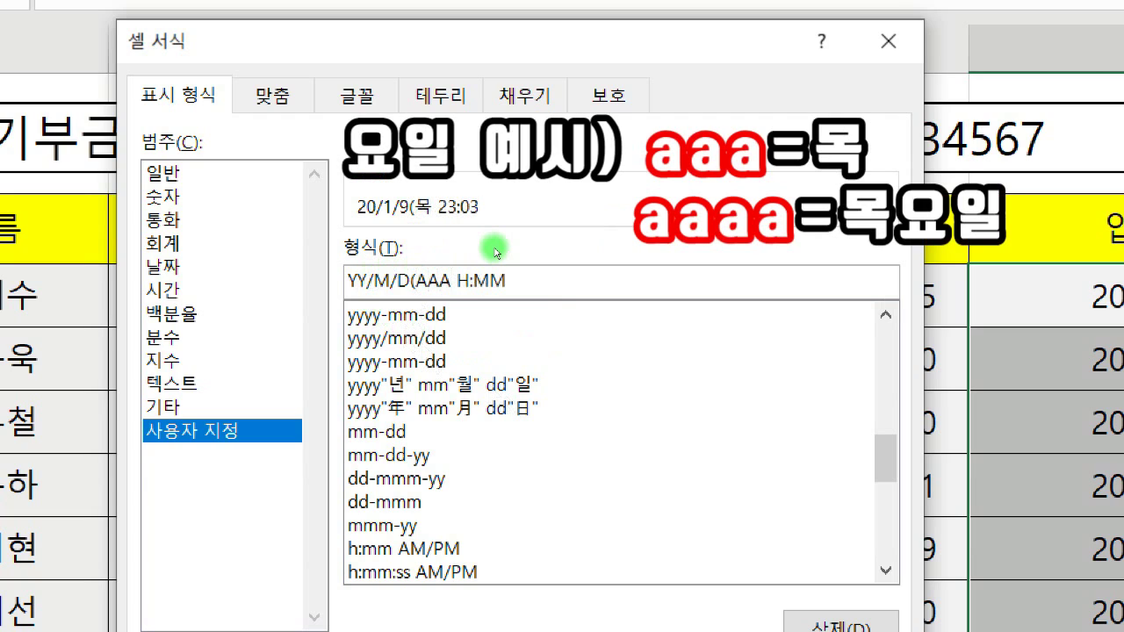
{"action": "type", "text": ")"}
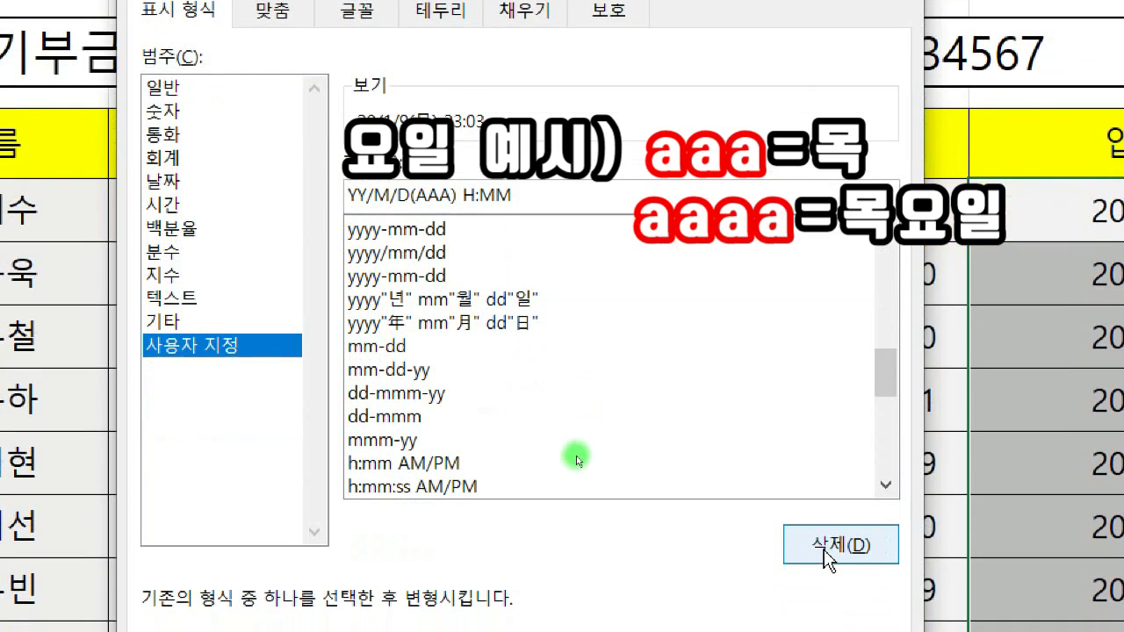
{"action": "scroll", "coordinate": [575, 457], "scroll_direction": "down", "scroll_amount": 1}
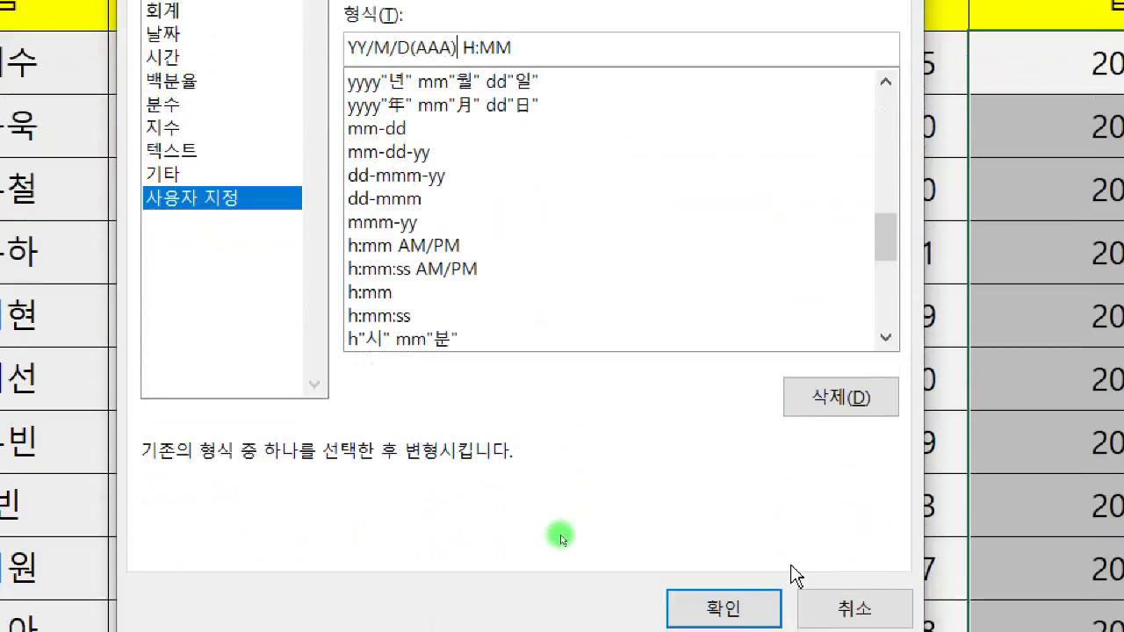
{"action": "left_click", "coordinate": [771, 608]}
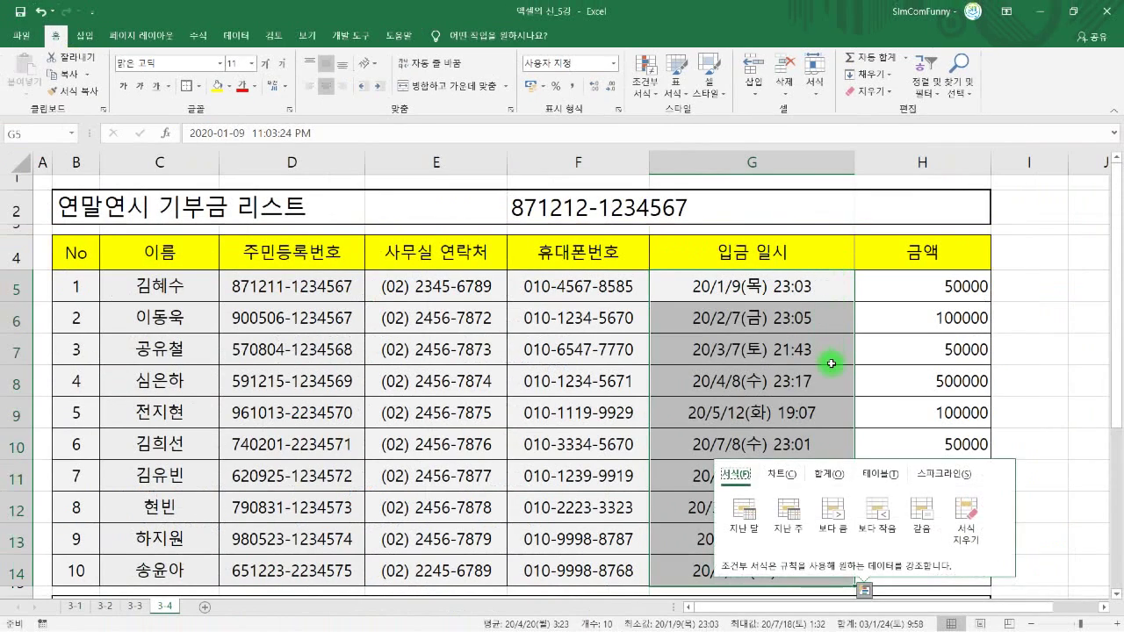
{"action": "left_click", "coordinate": [828, 370]}
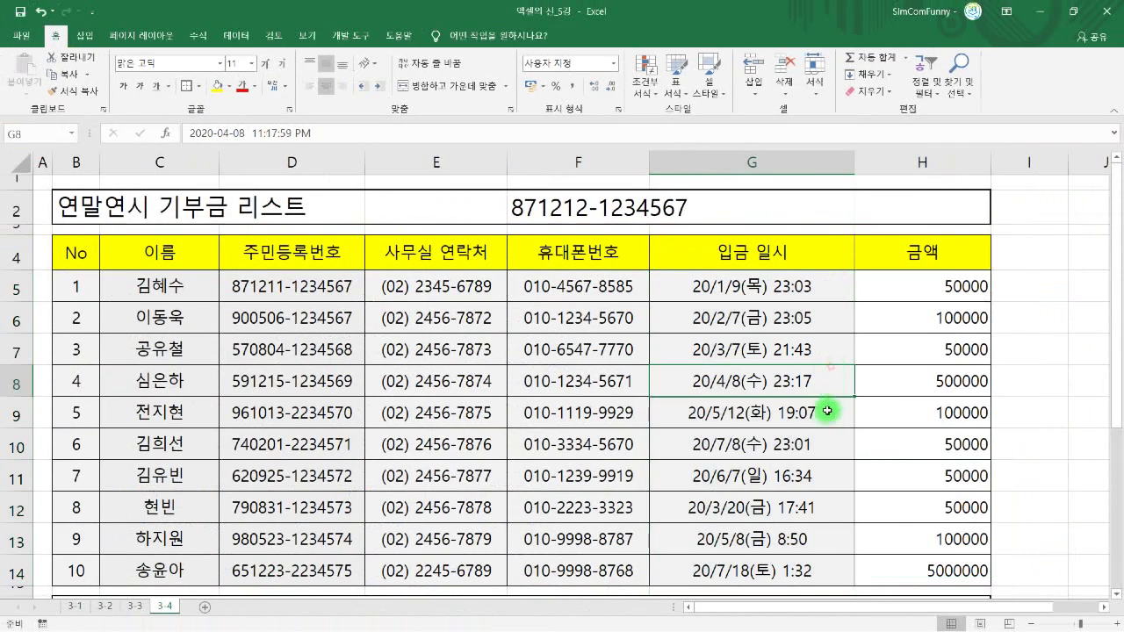
{"action": "left_click", "coordinate": [786, 350]}
{"action": "left_click", "coordinate": [770, 312]}
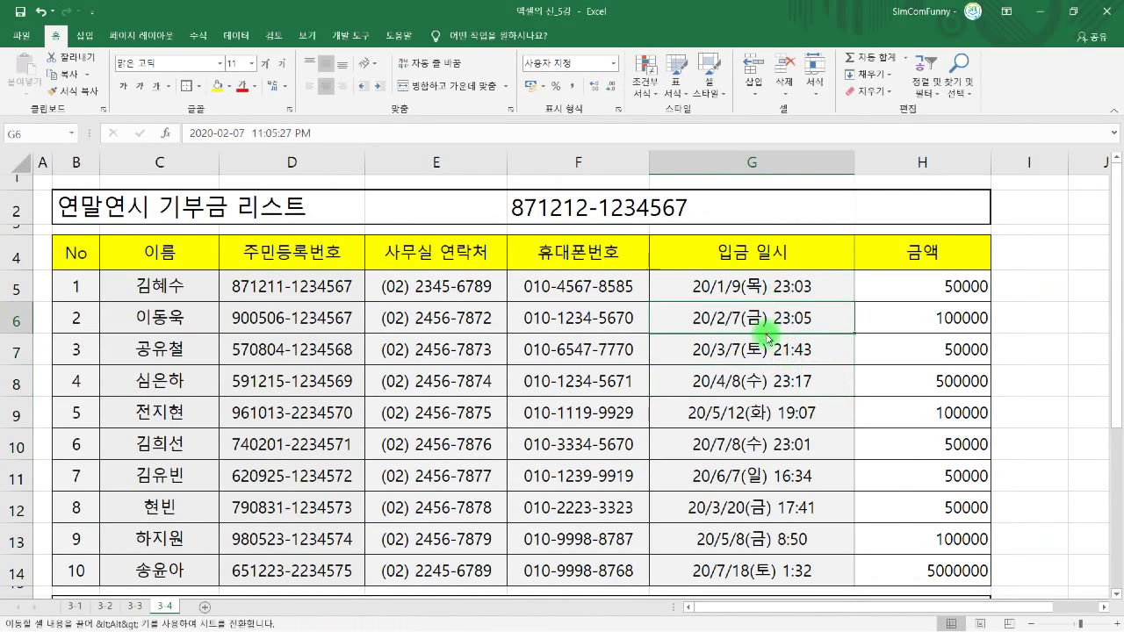
{"action": "left_click", "coordinate": [765, 376]}
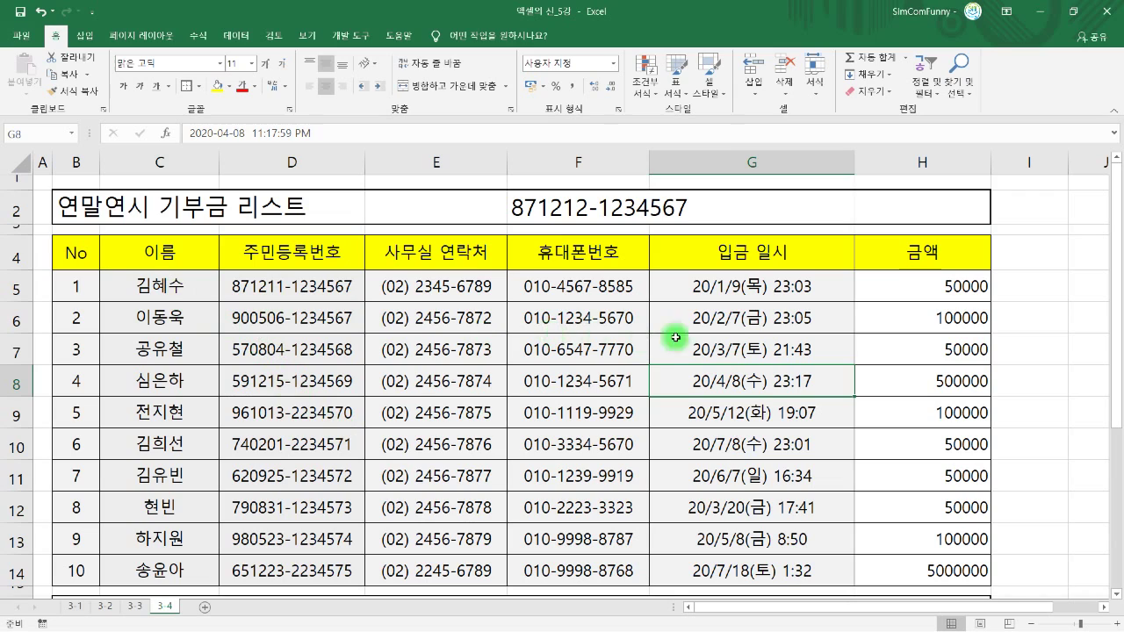
{"action": "left_click_drag", "start_coordinate": [863, 291], "coordinate": [890, 566]}
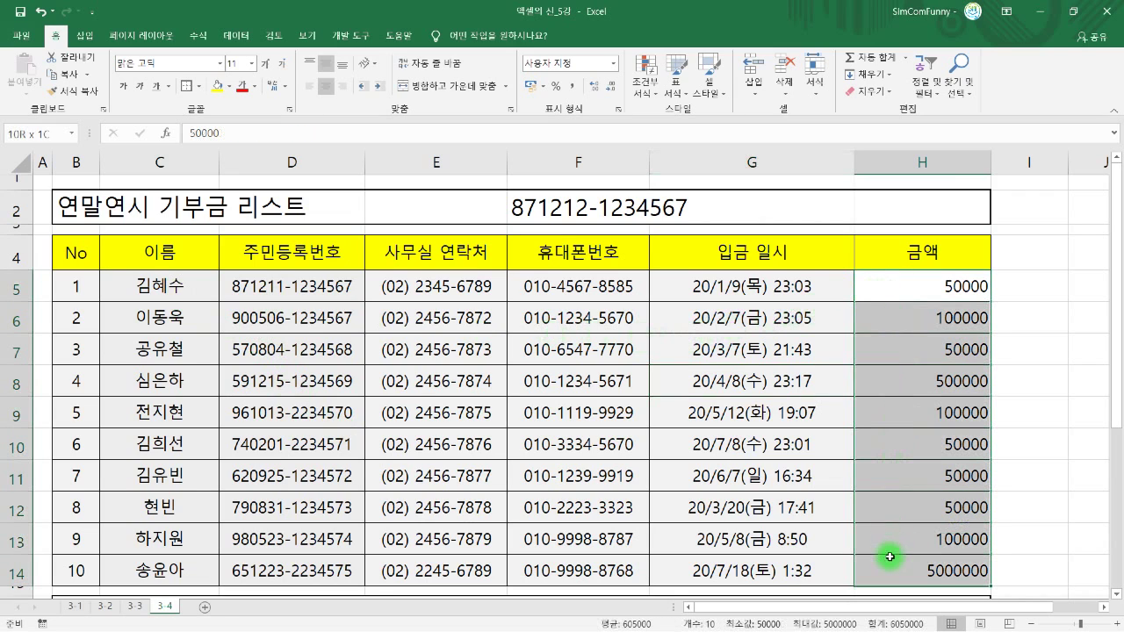
{"action": "left_click", "coordinate": [904, 288]}
{"action": "left_click_drag", "start_coordinate": [931, 289], "coordinate": [932, 312]}
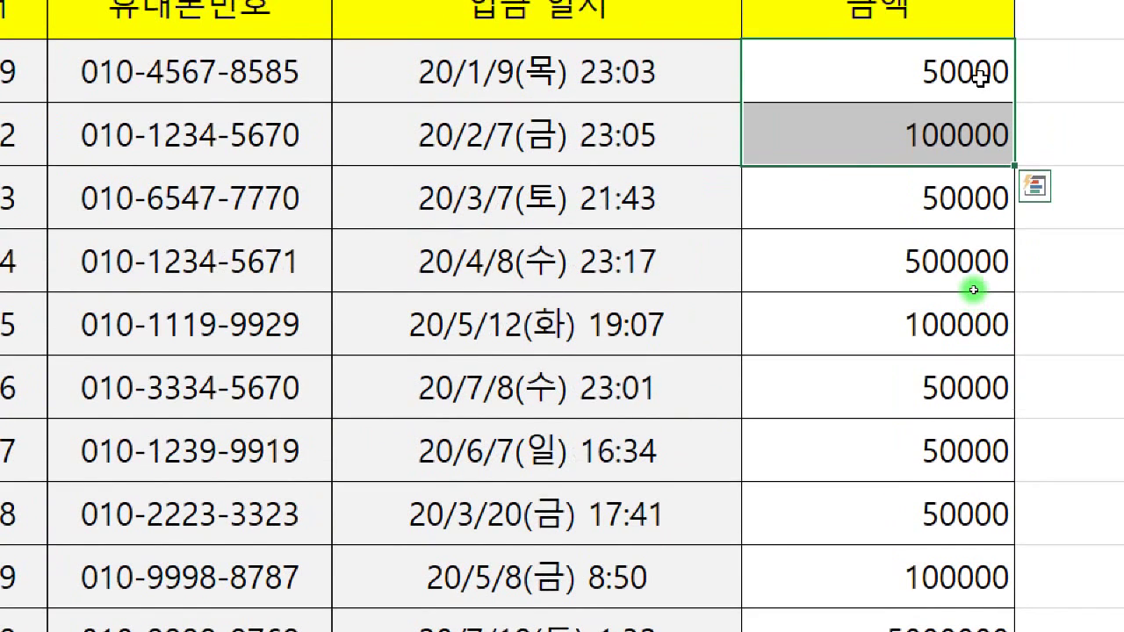
{"action": "left_click", "coordinate": [917, 264]}
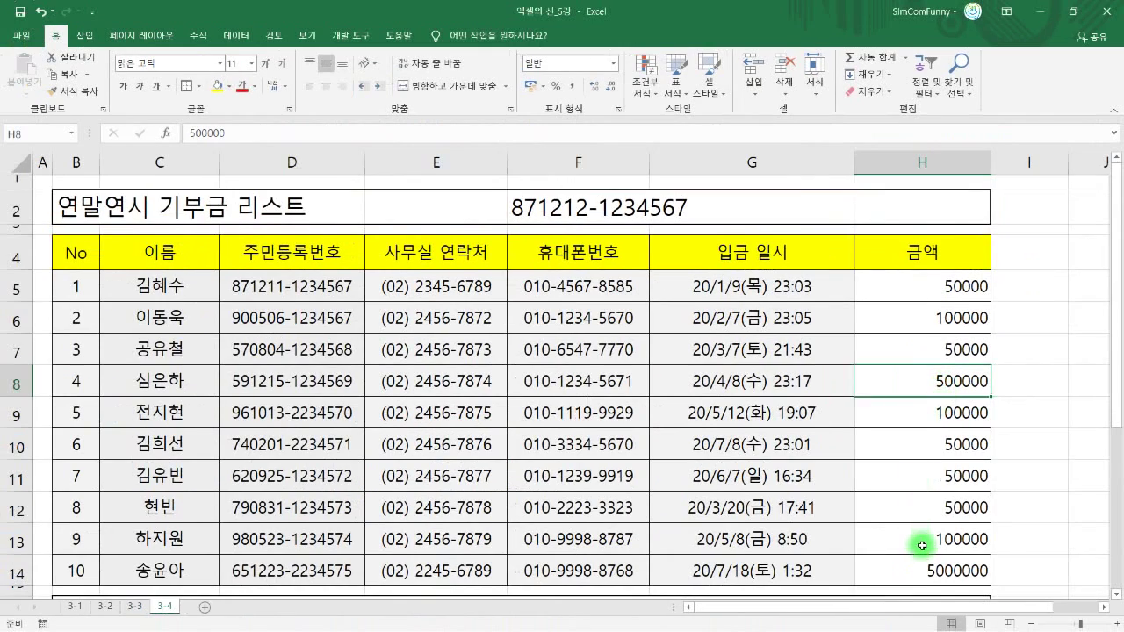
{"action": "scroll", "coordinate": [922, 546], "scroll_direction": "down", "scroll_amount": 1}
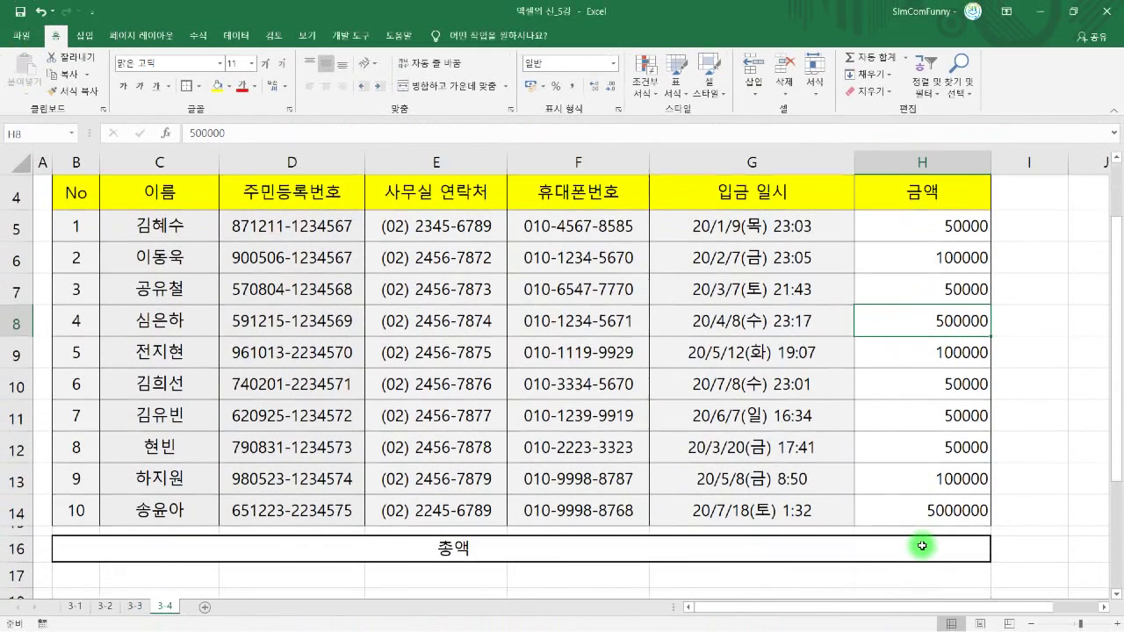
- Enter =SUM(H5:H14) in H16 so the total row shows 6050000
{"action": "left_click", "coordinate": [922, 546]}
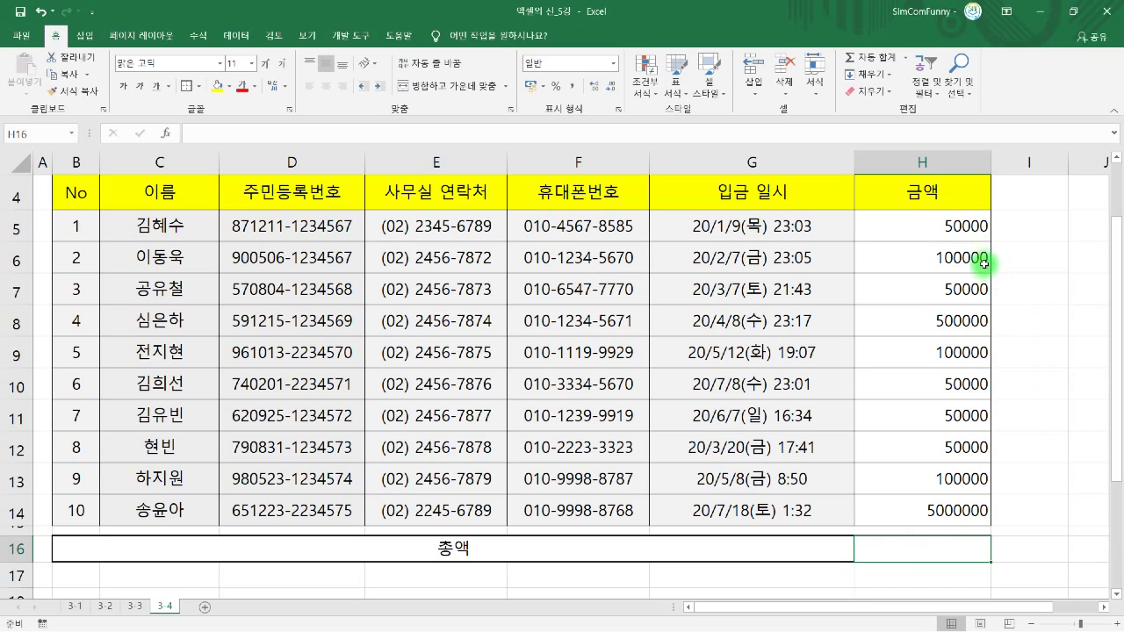
{"action": "type", "text": "="}
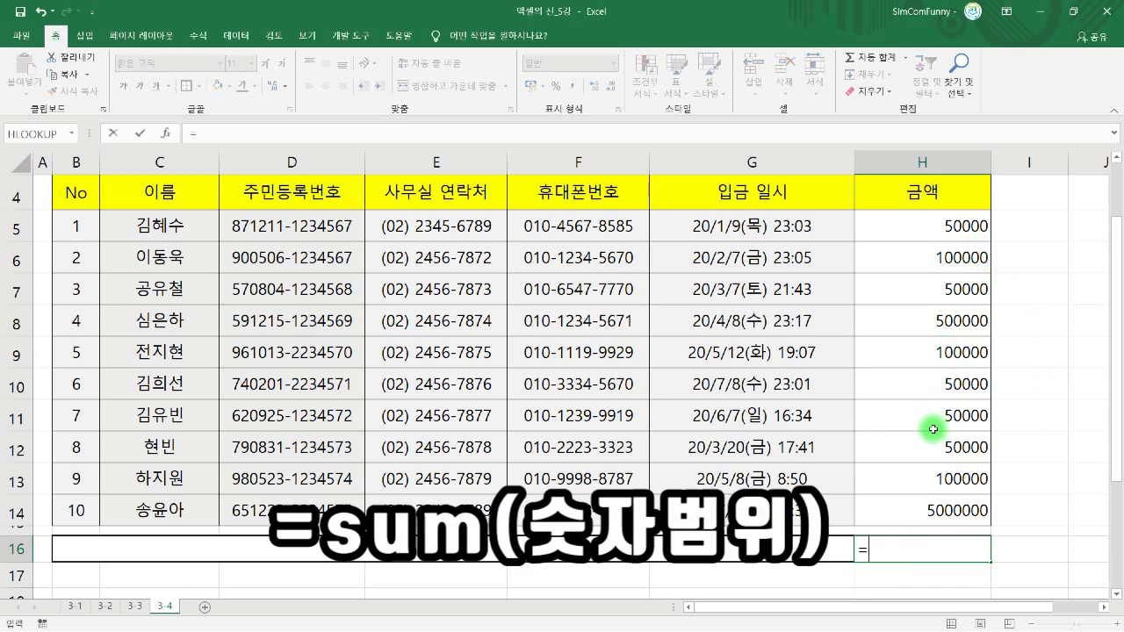
{"action": "type", "text": "SUM"}
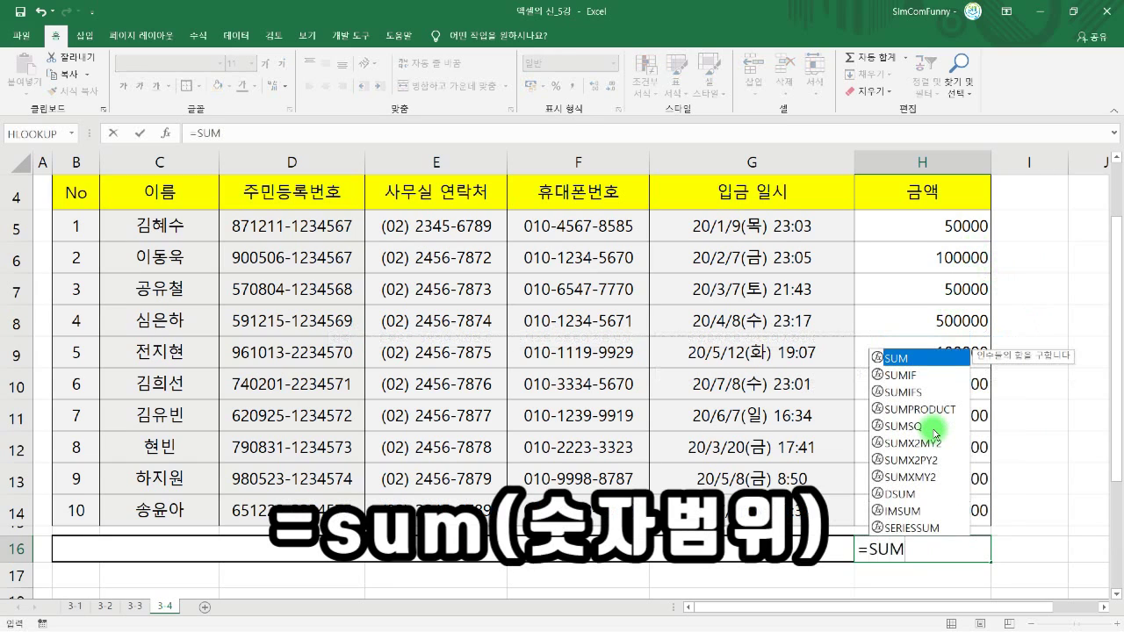
{"action": "type", "text": "("}
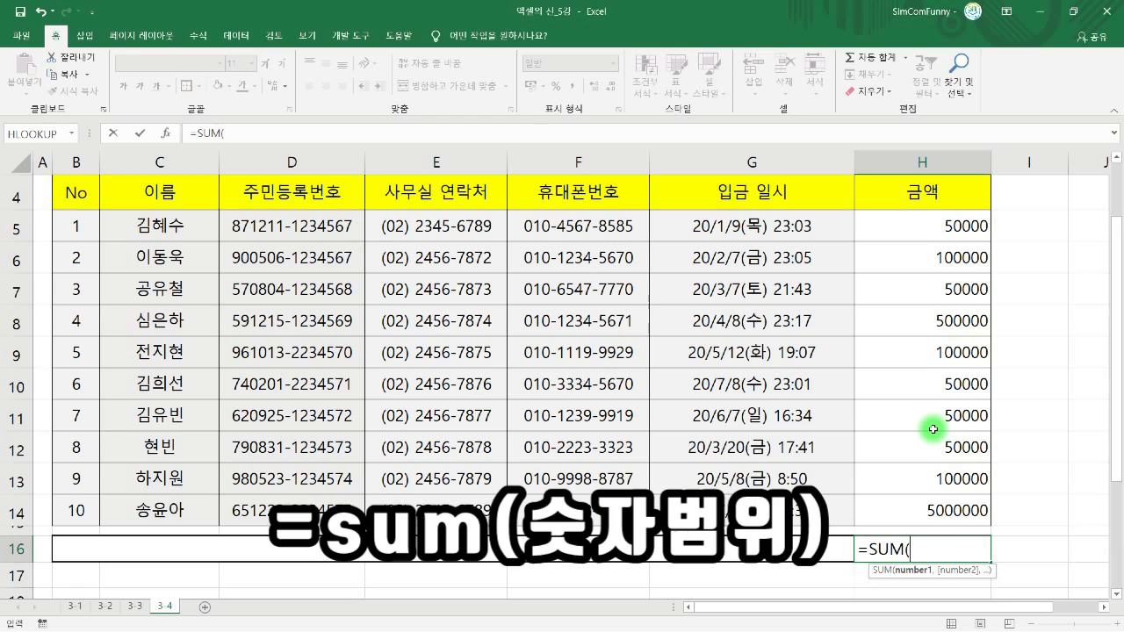
{"action": "left_click", "coordinate": [939, 229]}
{"action": "left_click_drag", "start_coordinate": [938, 229], "coordinate": [938, 506]}
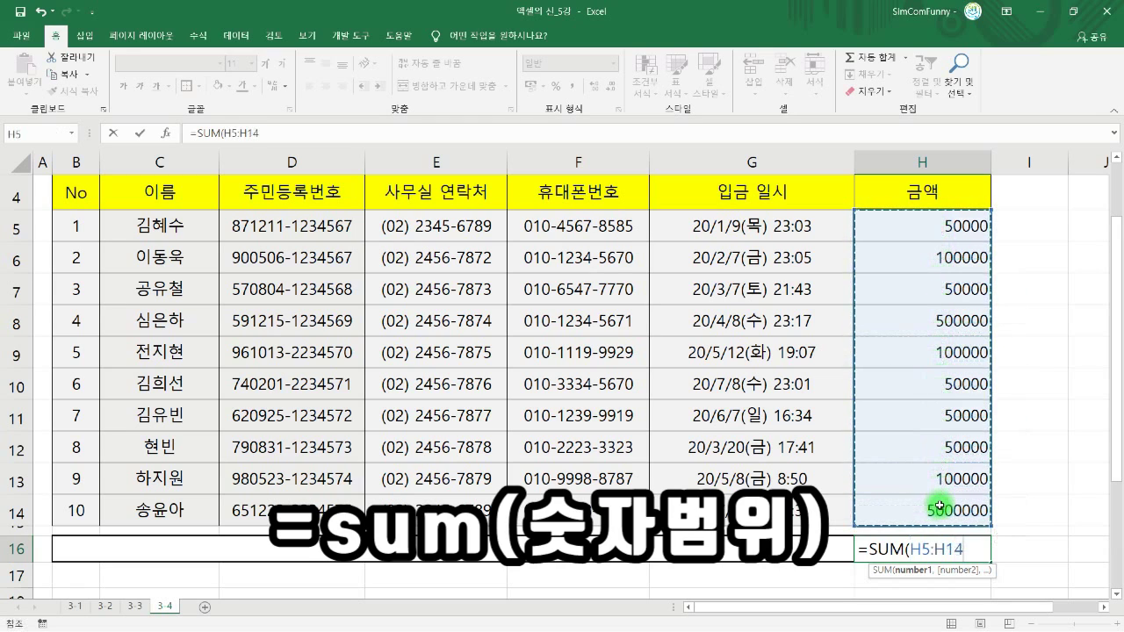
{"action": "type", "text": ")"}
{"action": "key", "text": "Return"}
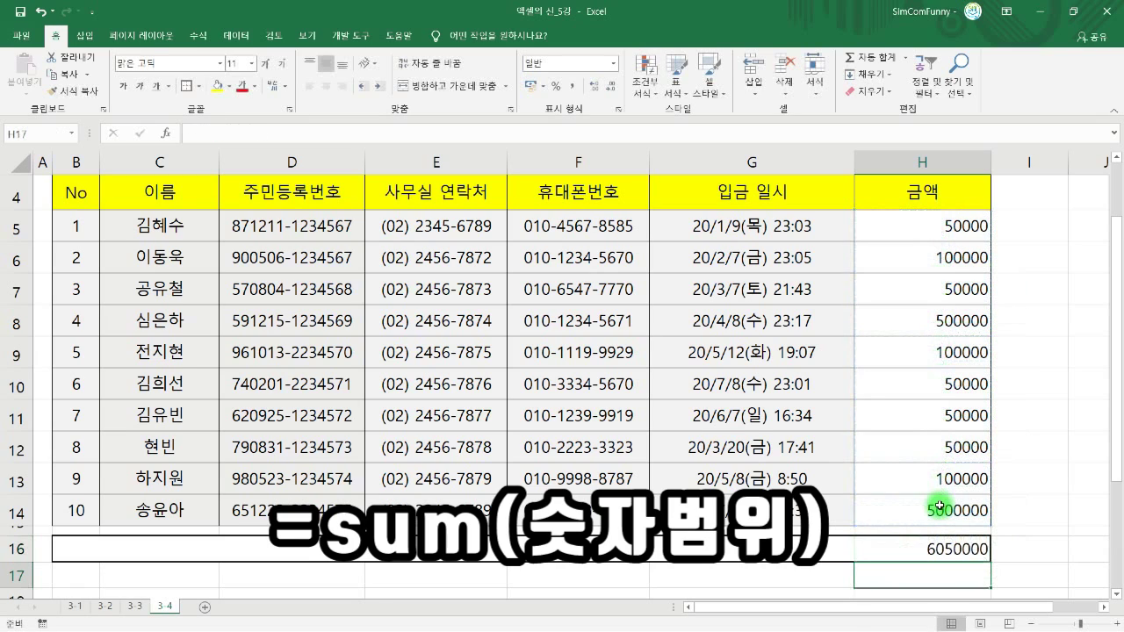
{"action": "left_click", "coordinate": [942, 539]}
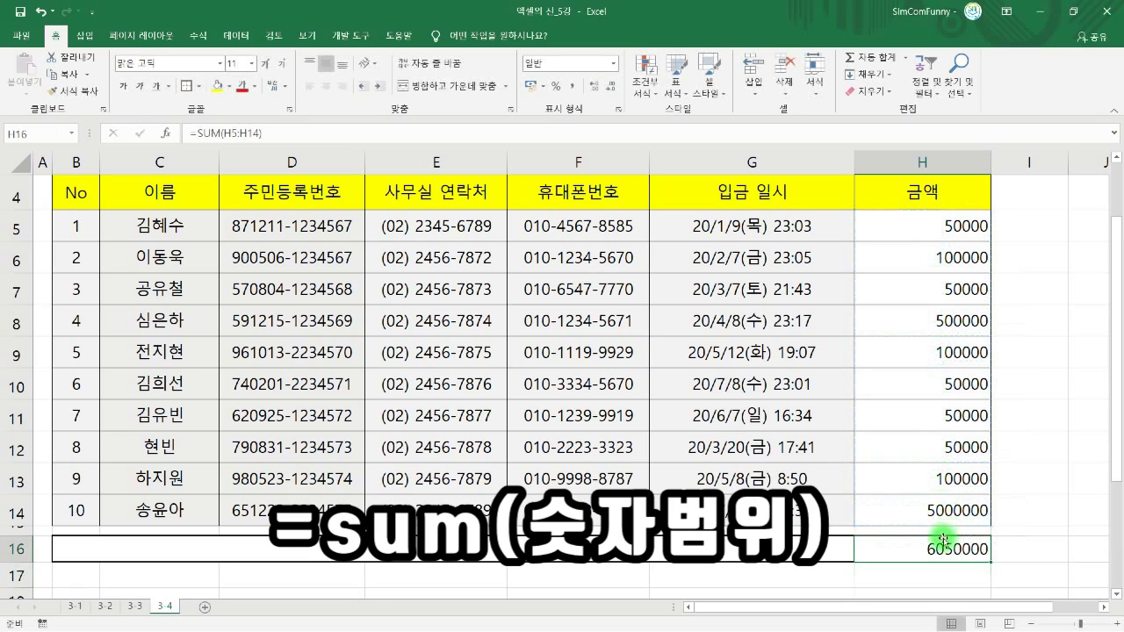
{"action": "left_click", "coordinate": [954, 230]}
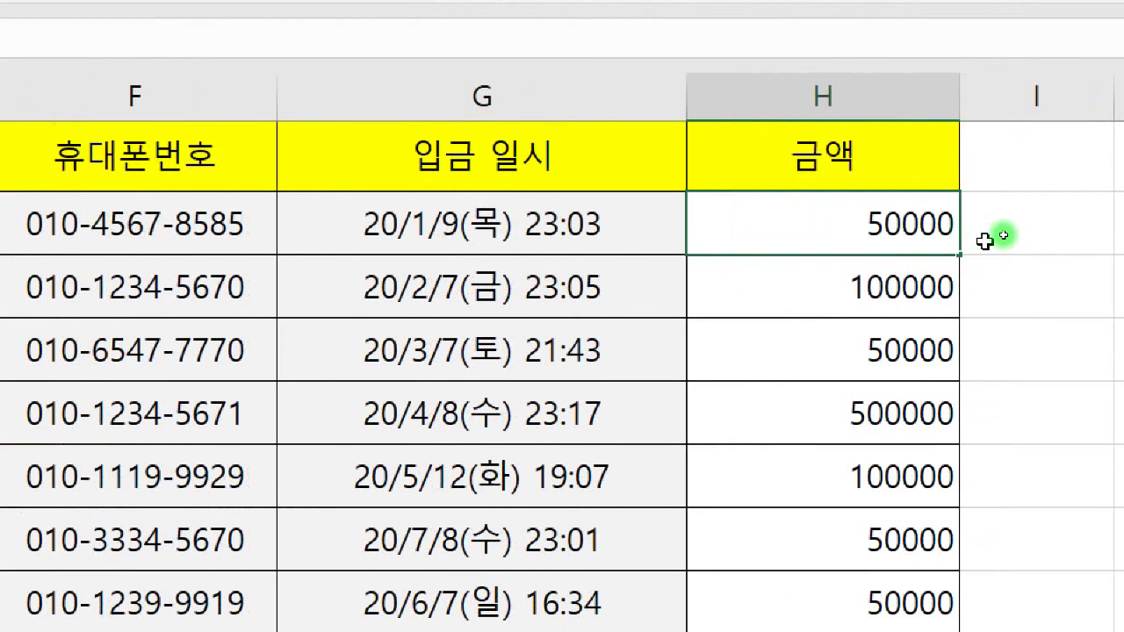
- Retype the first amount in H5 as the text 50,000원
{"action": "type", "text": ","}
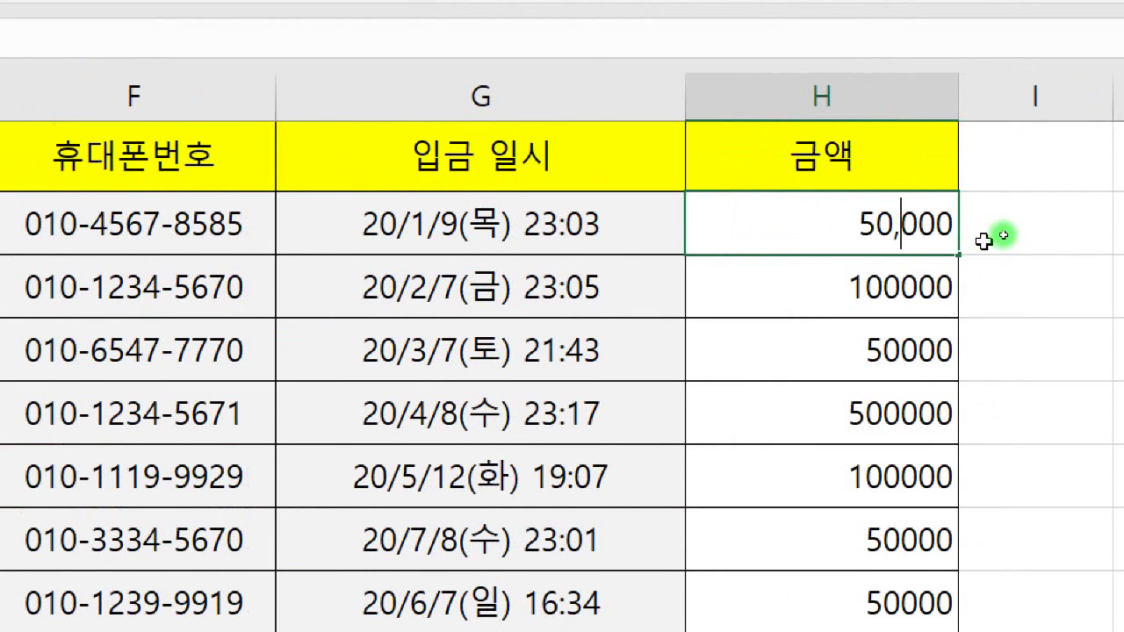
{"action": "key", "text": "Right"}
{"action": "key", "text": "Right"}
{"action": "key", "text": "Right"}
{"action": "type", "text": "DNJ"}
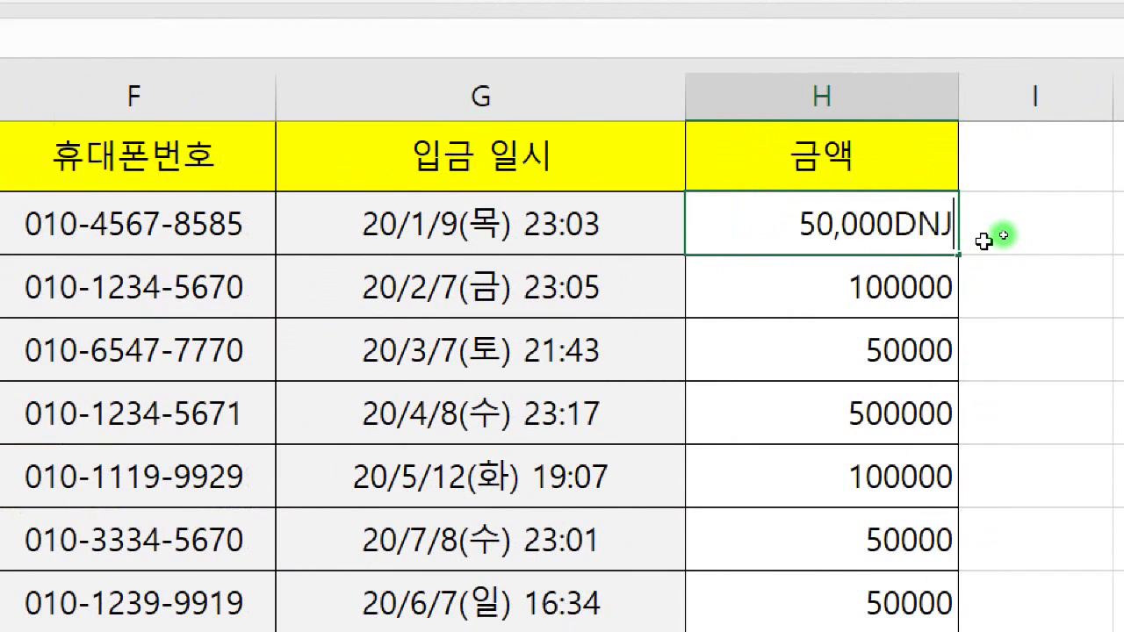
{"action": "key", "text": "BackSpace"}
{"action": "key", "text": "BackSpace"}
{"action": "key", "text": "BackSpace"}
{"action": "type", "text": "dnj"}
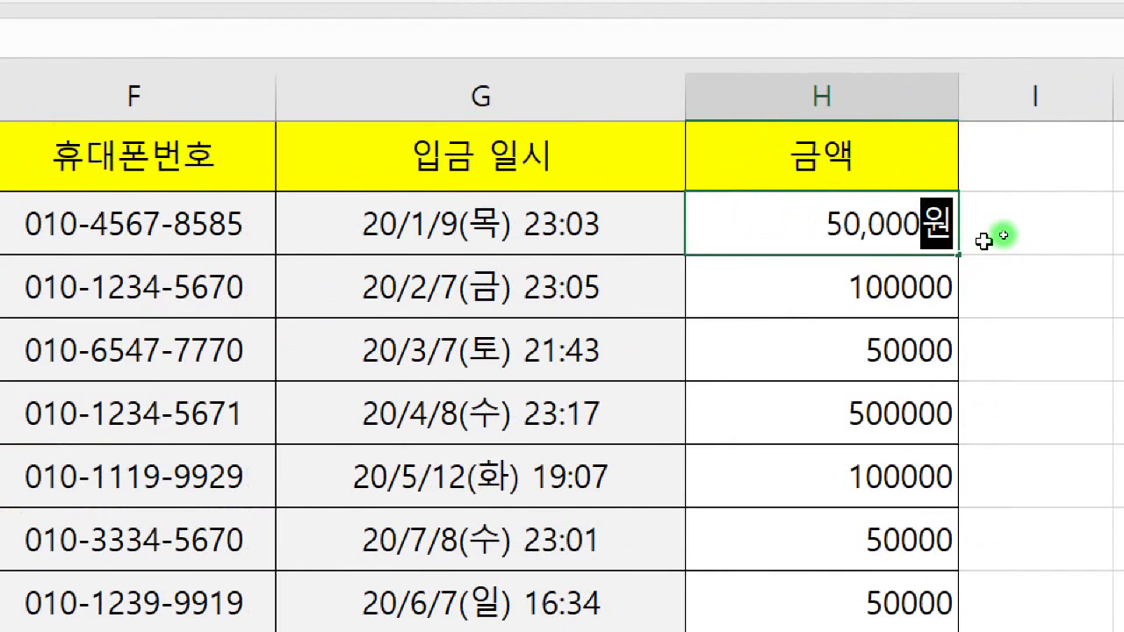
{"action": "key", "text": "Return"}
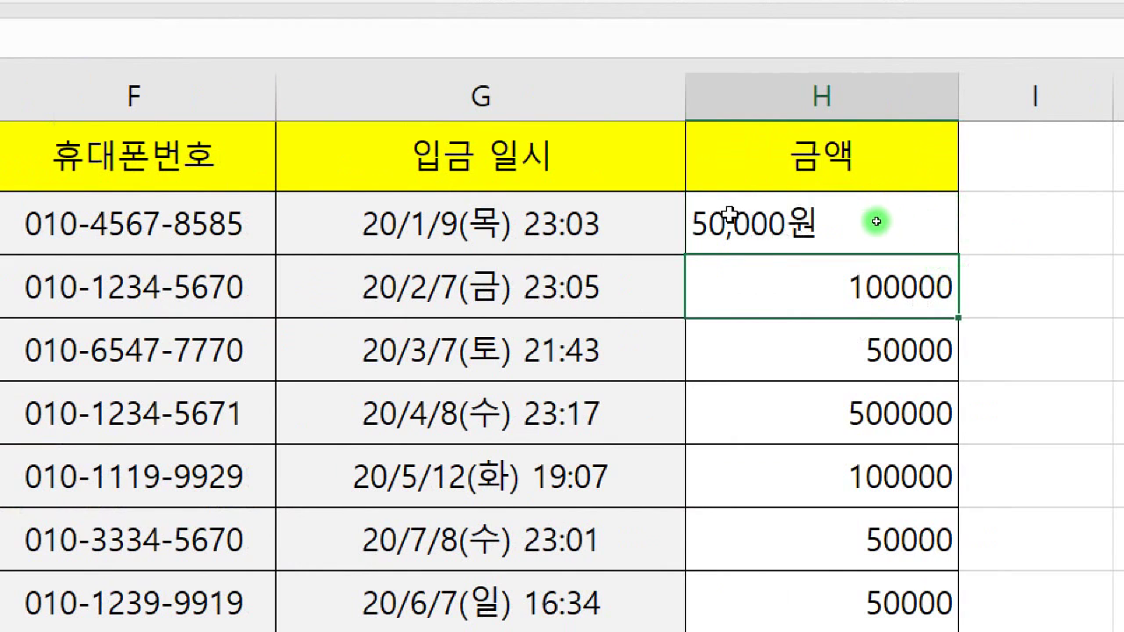
{"action": "scroll", "coordinate": [765, 269], "scroll_direction": "down", "scroll_amount": 5}
{"action": "scroll", "coordinate": [766, 268], "scroll_direction": "up", "scroll_amount": 5}
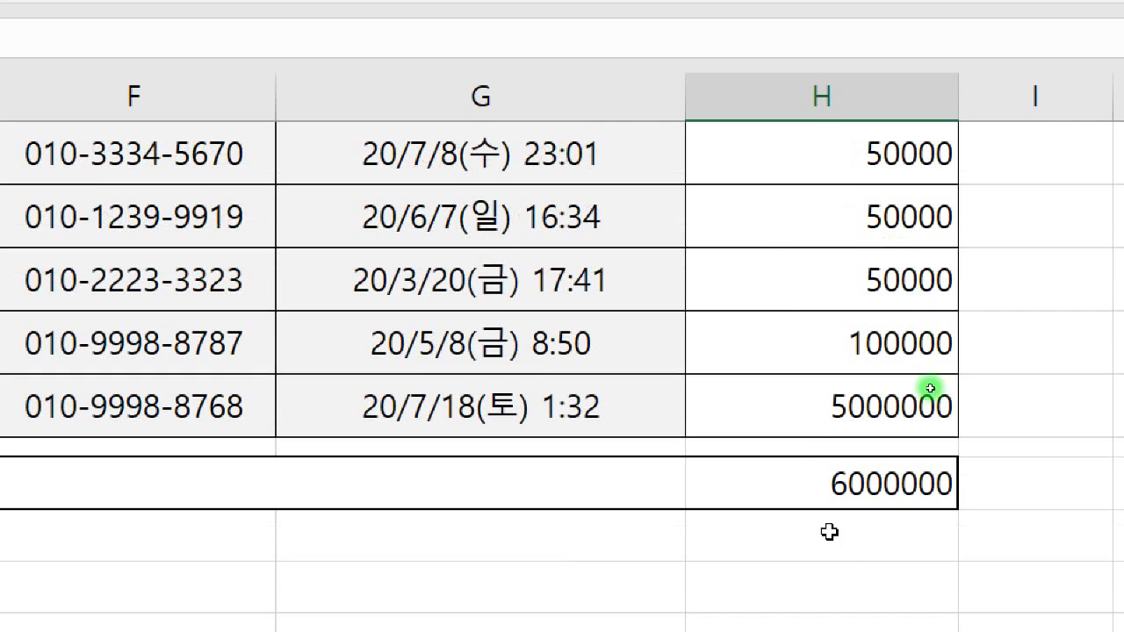
{"action": "scroll", "coordinate": [856, 455], "scroll_direction": "up", "scroll_amount": 3}
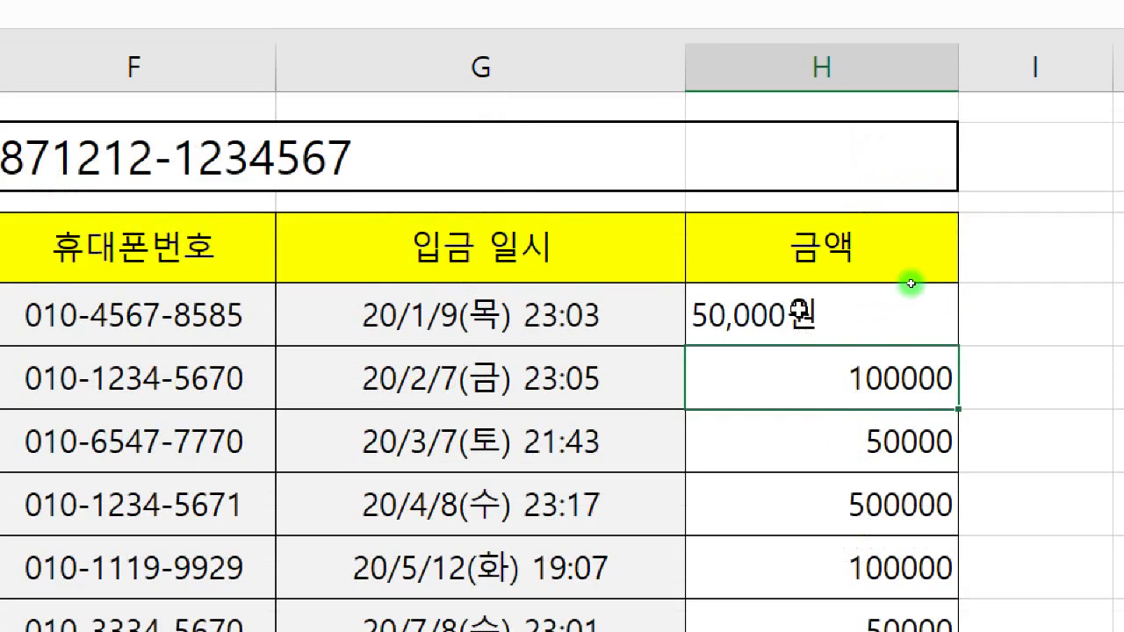
{"action": "left_click", "coordinate": [755, 323]}
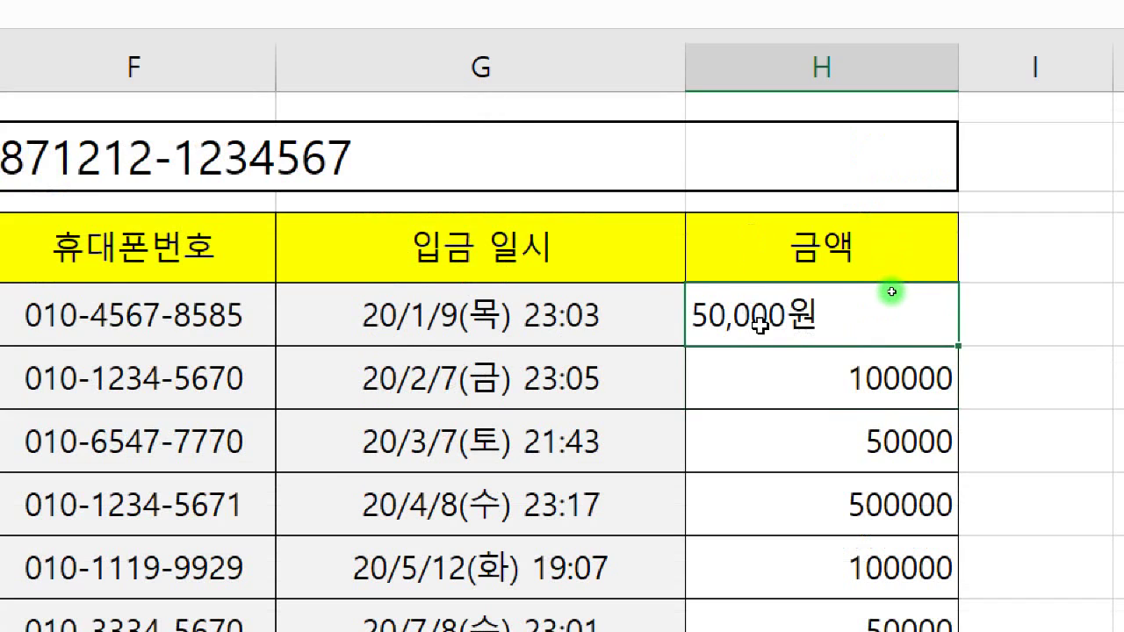
- Retype the second amount in H6 as 100,000원, dropping the total to 5900000
{"action": "double_click", "coordinate": [894, 378]}
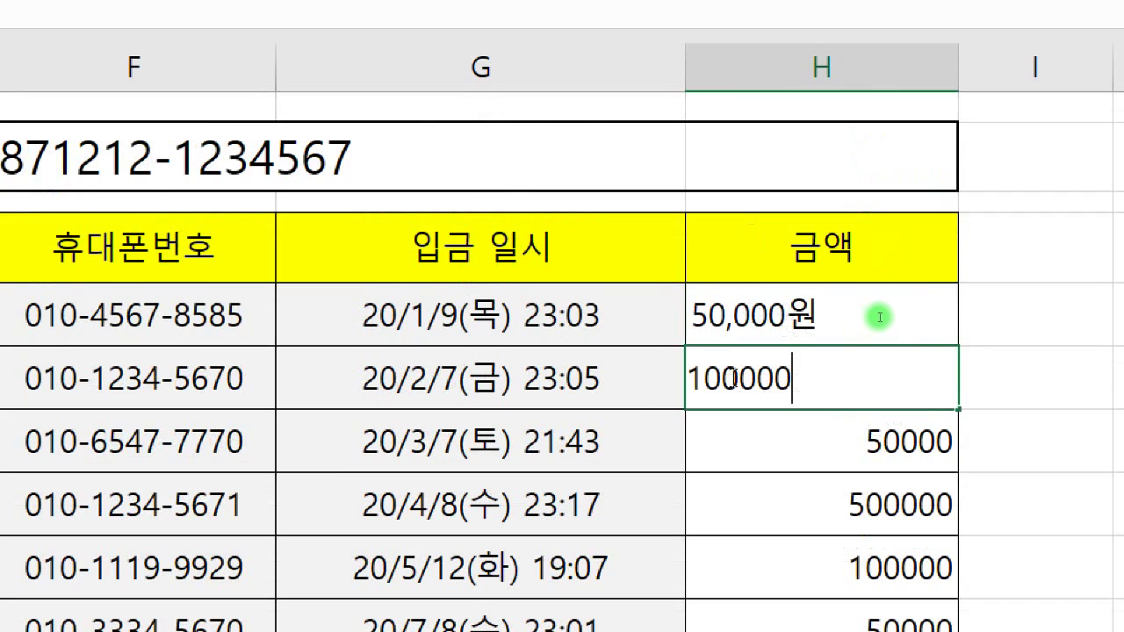
{"action": "key", "text": "Left"}
{"action": "key", "text": "Left"}
{"action": "key", "text": "Left"}
{"action": "type", "text": ","}
{"action": "key", "text": "End"}
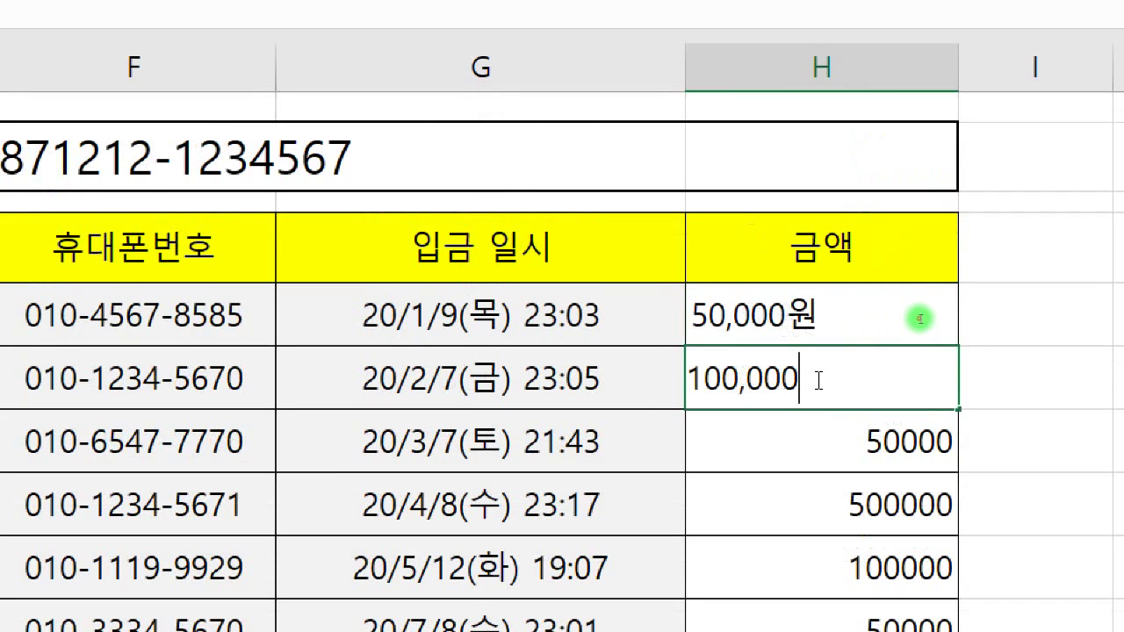
{"action": "type", "text": "원"}
{"action": "key", "text": "Return"}
{"action": "scroll", "coordinate": [818, 379], "scroll_direction": "down", "scroll_amount": 5}
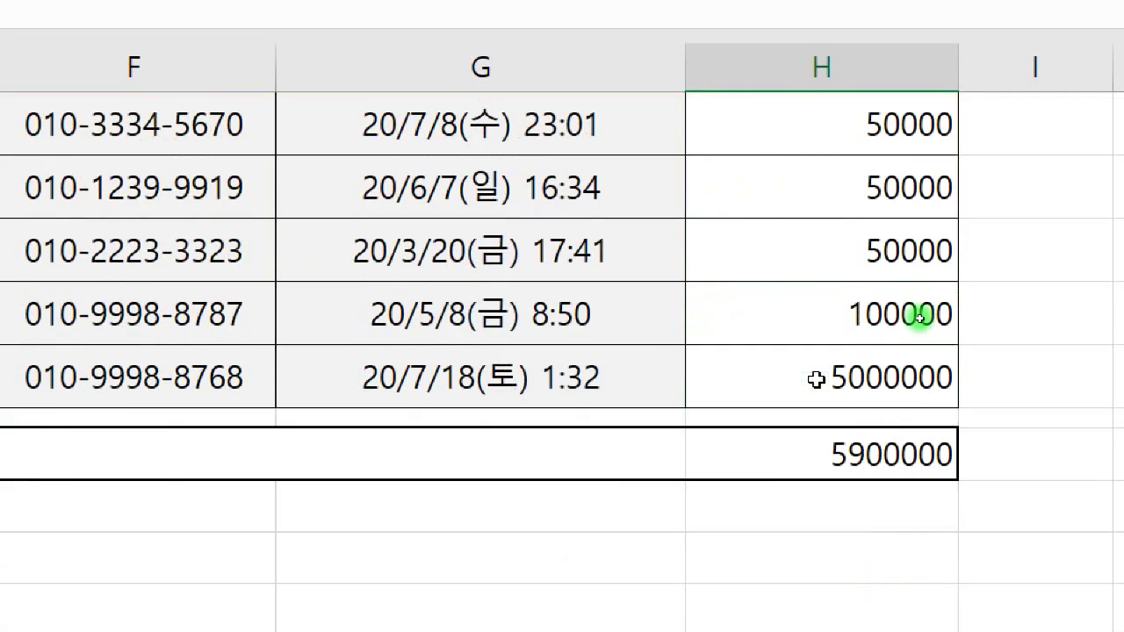
{"action": "scroll", "coordinate": [819, 379], "scroll_direction": "up", "scroll_amount": 2}
{"action": "scroll", "coordinate": [936, 286], "scroll_direction": "up", "scroll_amount": 4}
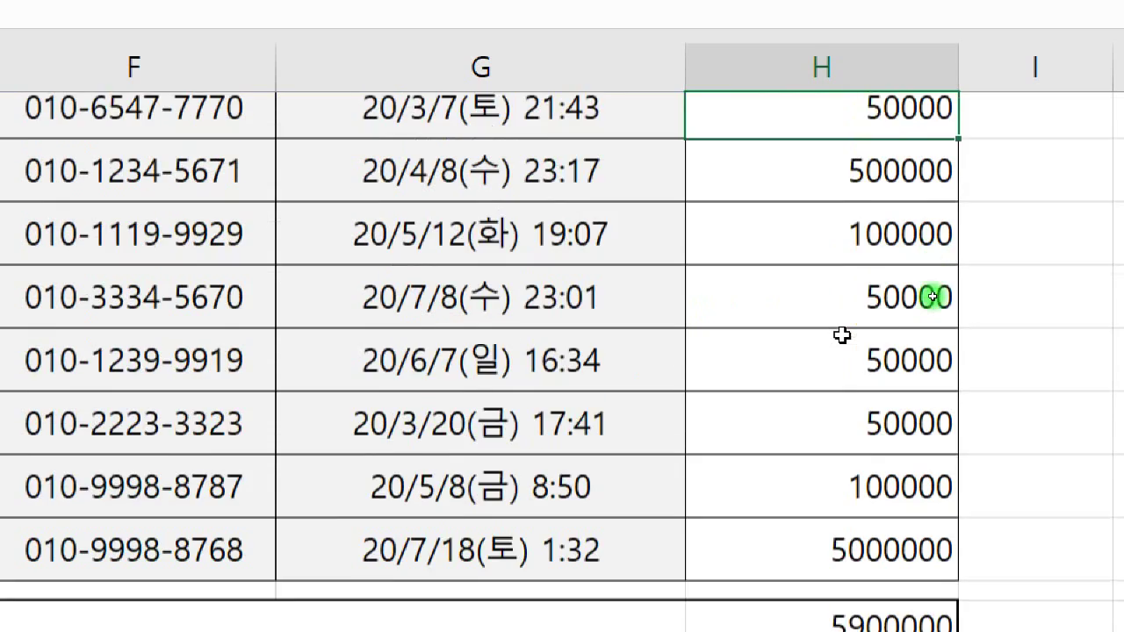
- Select the amounts from H5 down to the total and open Format Cells
{"action": "left_click_drag", "start_coordinate": [797, 303], "coordinate": [800, 378]}
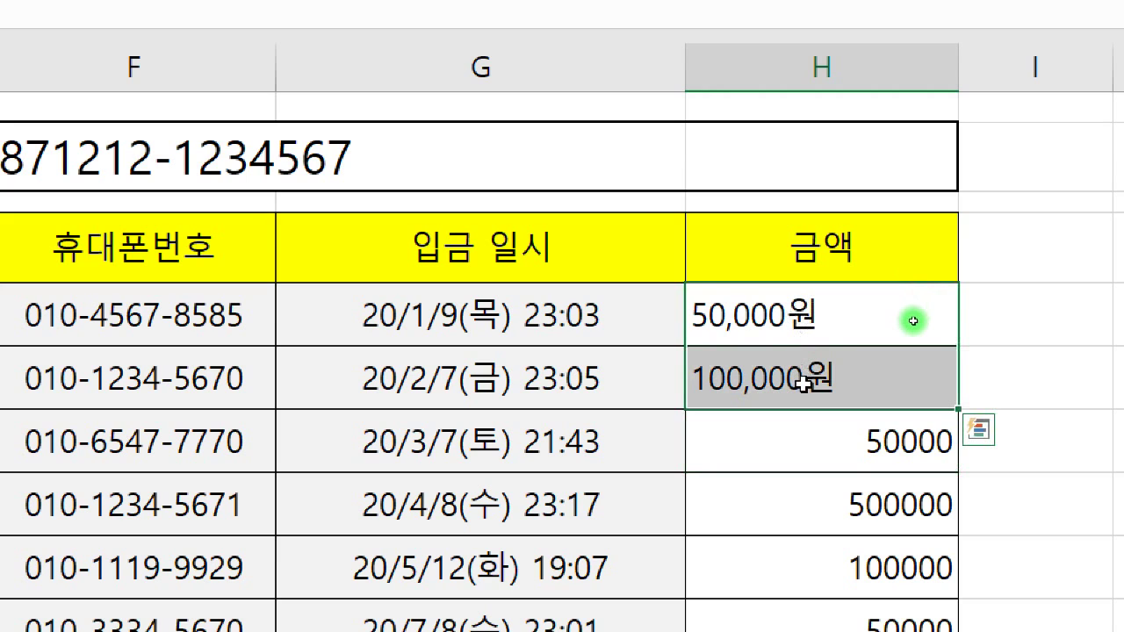
{"action": "key", "text": "ctrl+q"}
{"action": "left_click", "coordinate": [808, 314]}
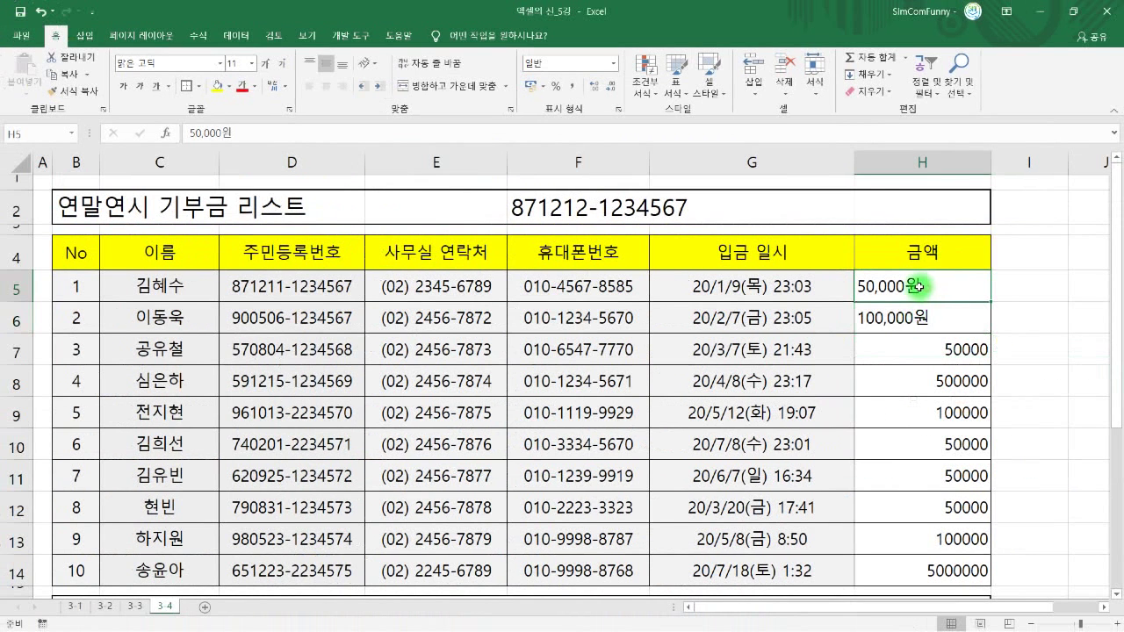
{"action": "left_click_drag", "start_coordinate": [916, 288], "coordinate": [915, 516]}
{"action": "scroll", "coordinate": [905, 486], "scroll_direction": "up", "scroll_amount": 1}
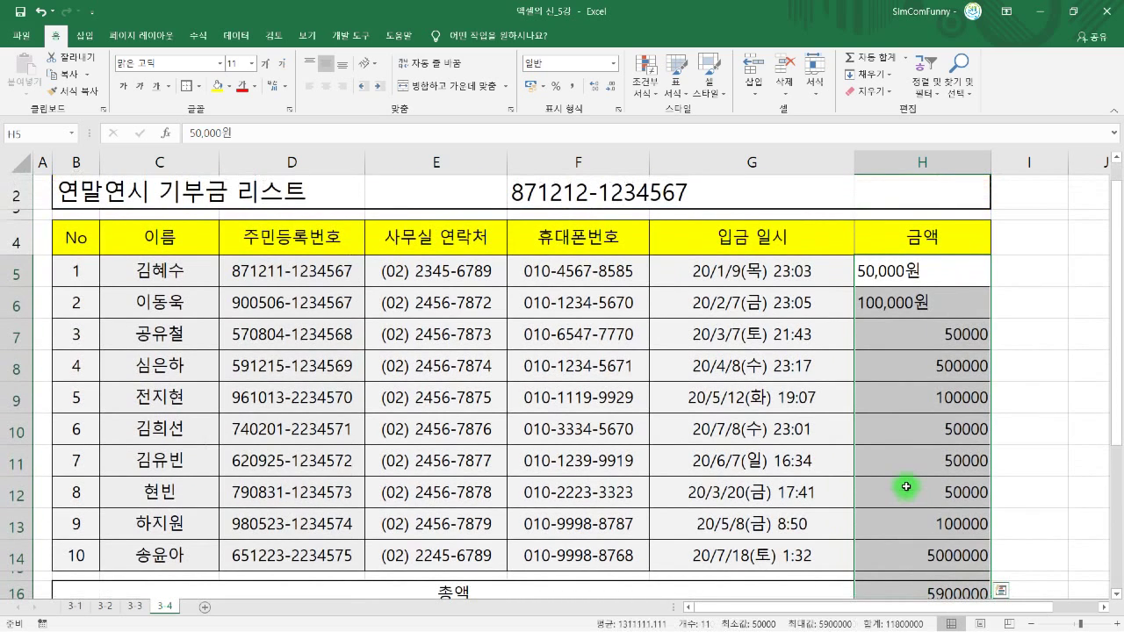
{"action": "key", "text": "ctrl+1"}
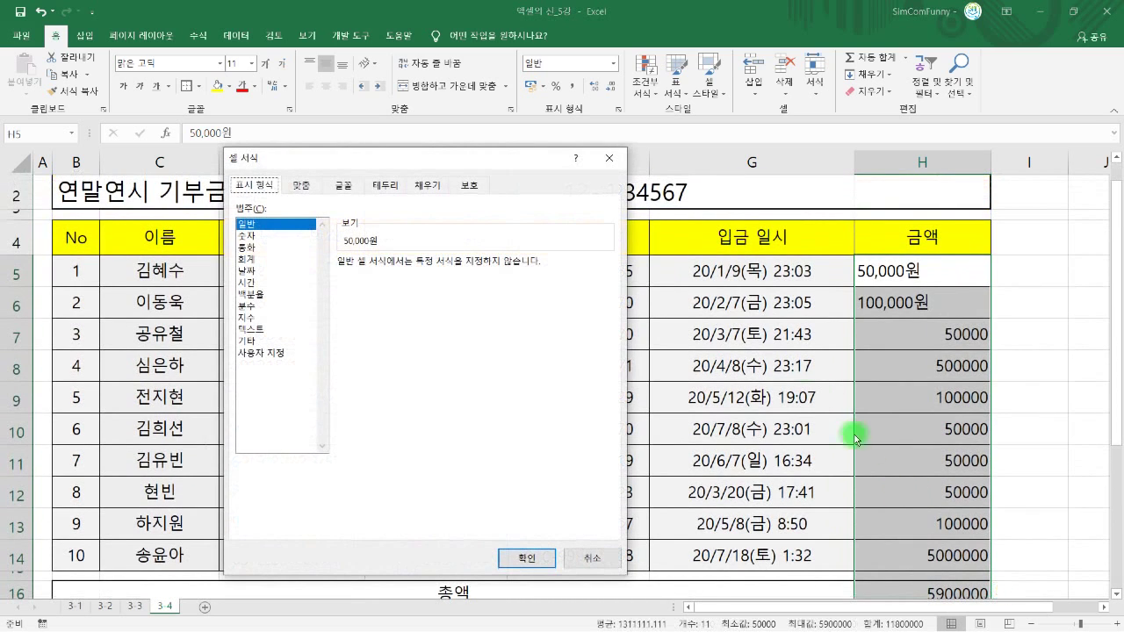
{"action": "left_click_drag", "start_coordinate": [478, 167], "coordinate": [646, 163]}
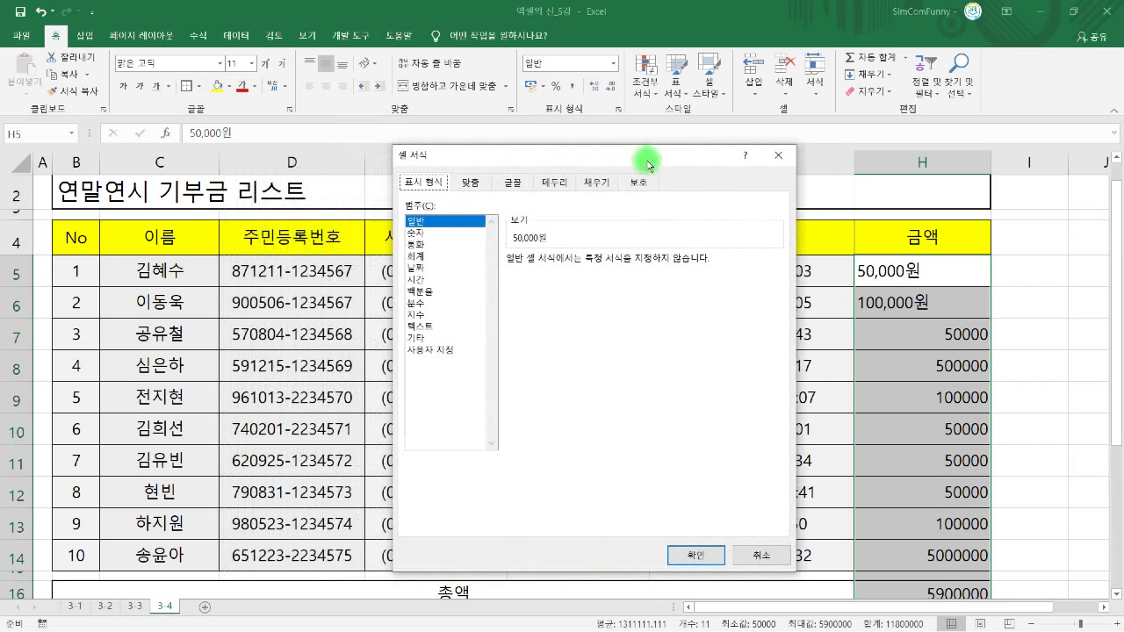
- Replace G/표준 with the custom format #,###원 and apply it to the amounts
{"action": "left_click", "coordinate": [446, 351]}
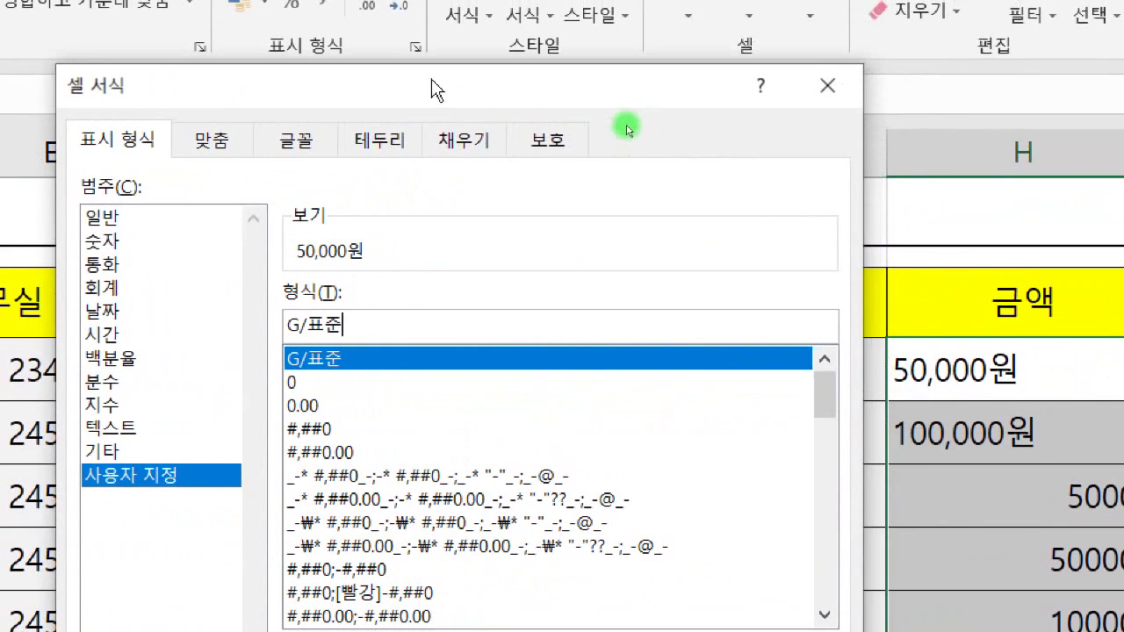
{"action": "key", "text": "BackSpace"}
{"action": "key", "text": "BackSpace"}
{"action": "key", "text": "BackSpace"}
{"action": "key", "text": "BackSpace"}
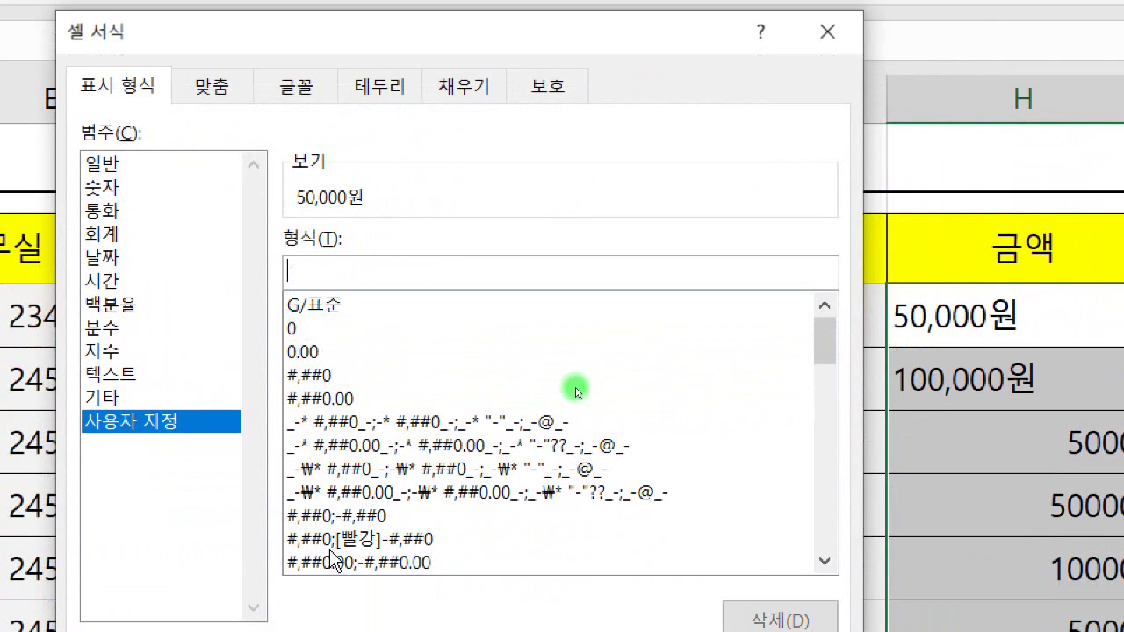
{"action": "type", "text": "#"}
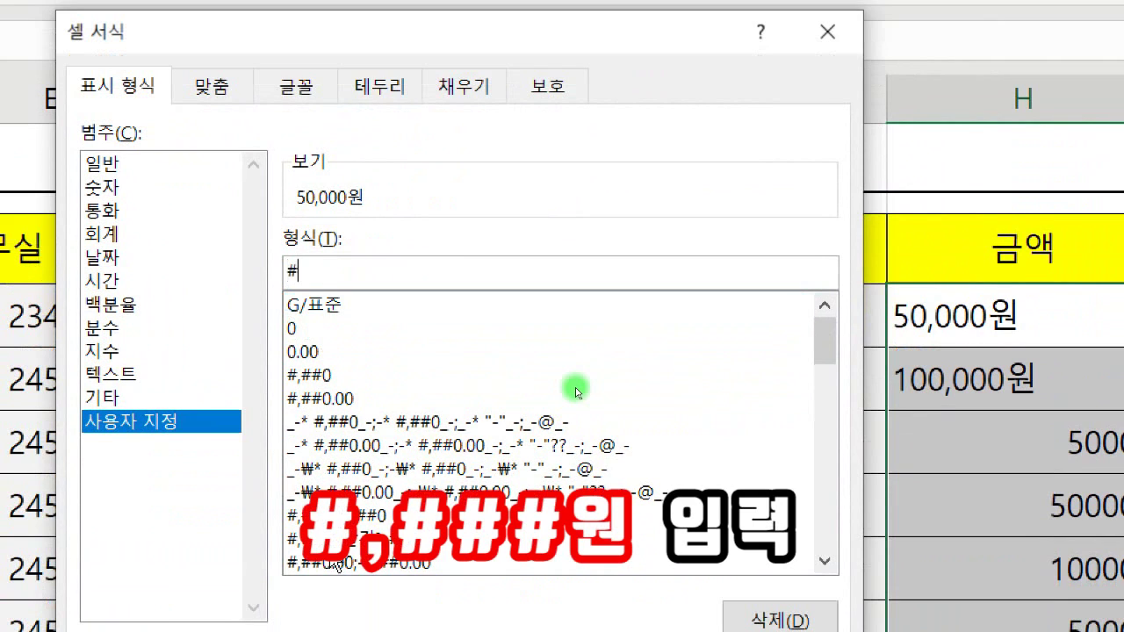
{"action": "type", "text": ",###"}
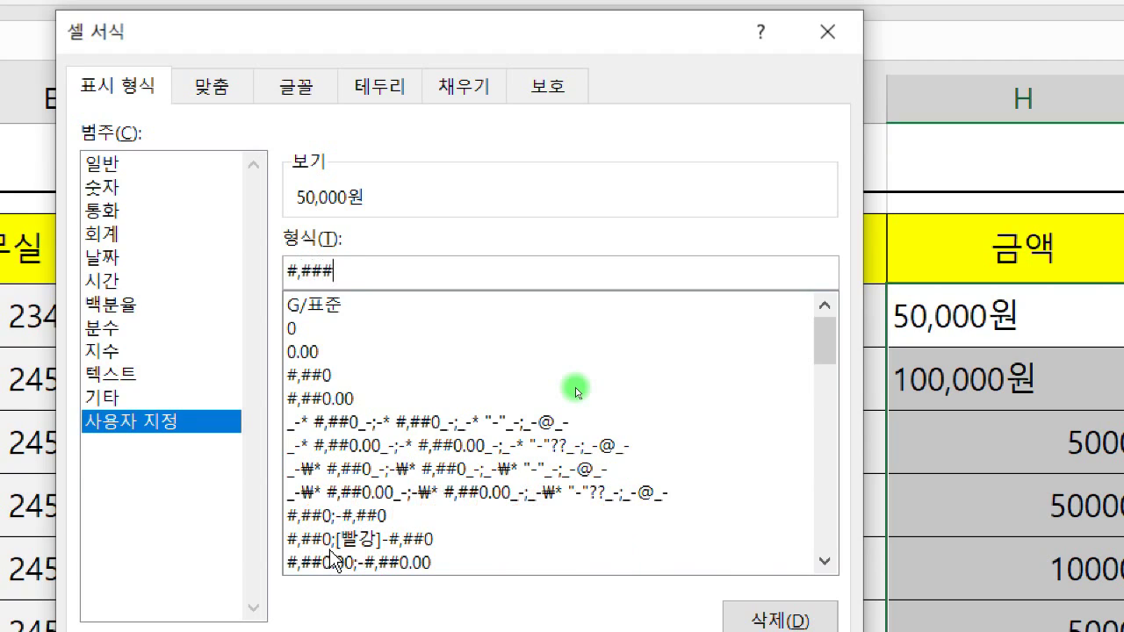
{"action": "type", "text": "원"}
{"action": "type", "text": "\""}
{"action": "key", "text": "Left"}
{"action": "type", "text": "\""}
{"action": "key", "text": "BackSpace"}
{"action": "key", "text": "BackSpace"}
{"action": "key", "text": "BackSpace"}
{"action": "type", "text": "원"}
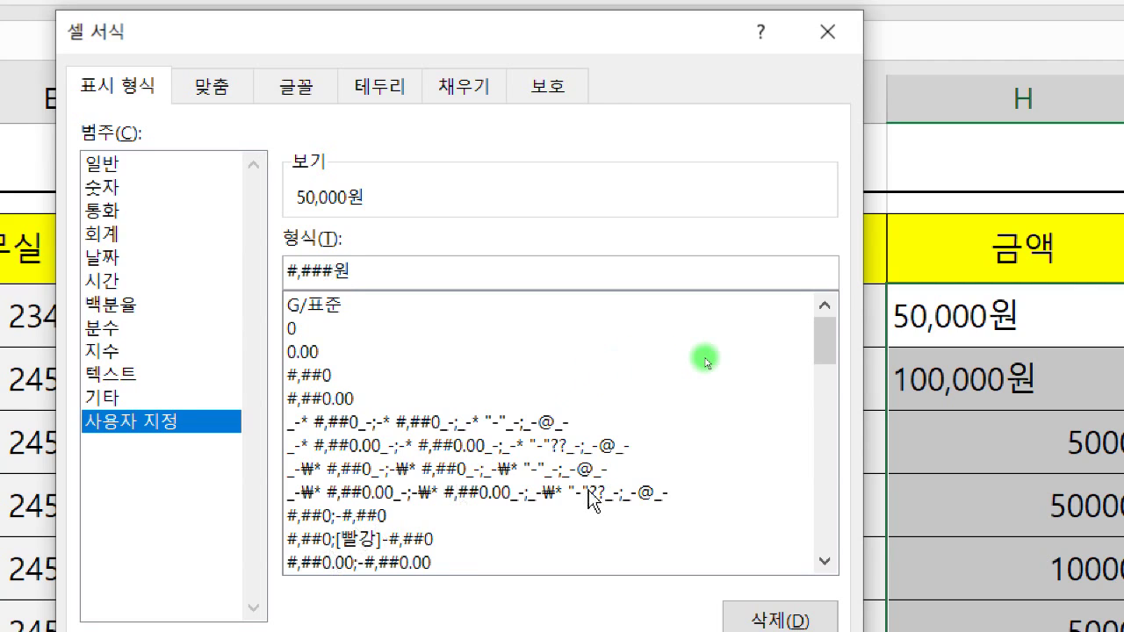
{"action": "scroll", "coordinate": [589, 498], "scroll_direction": "down", "scroll_amount": 1}
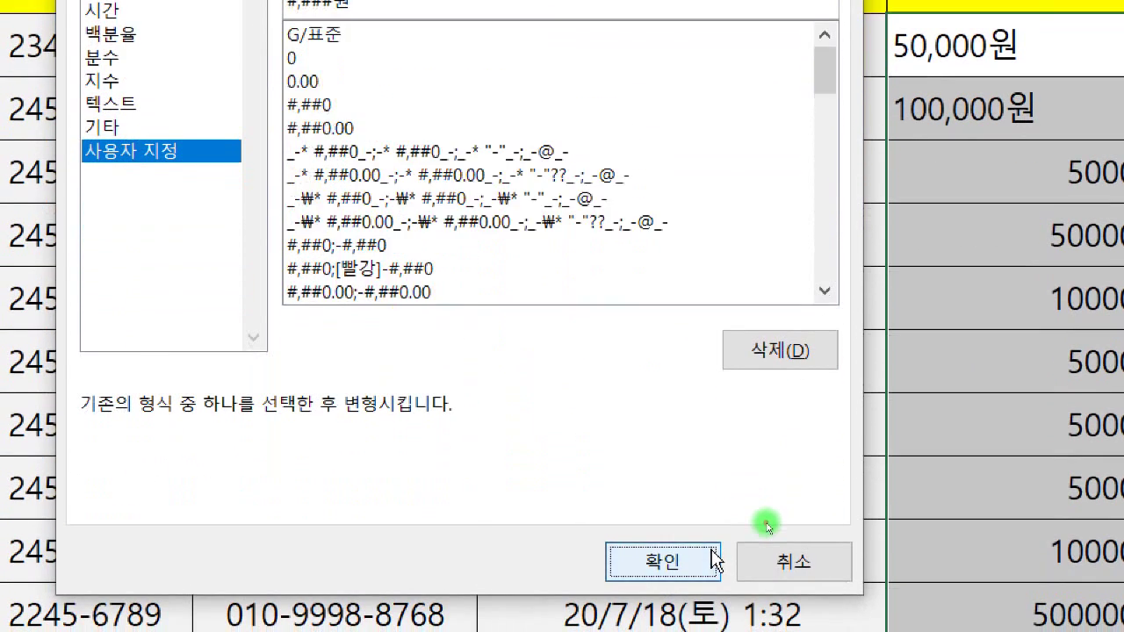
{"action": "left_click", "coordinate": [712, 555]}
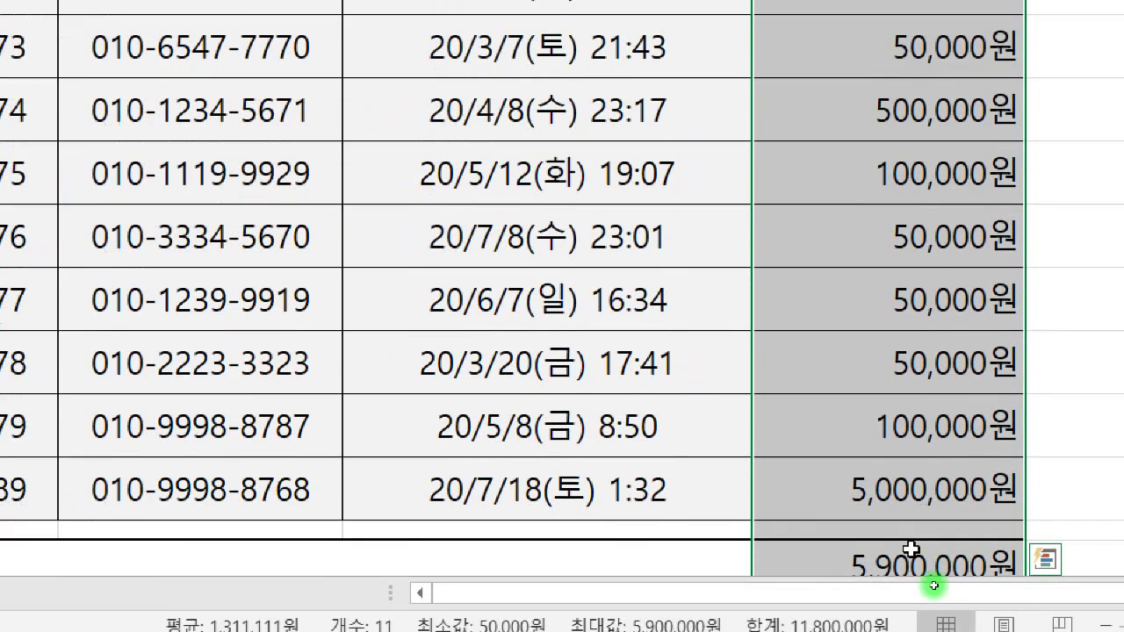
- Delete the typed 원 from H6 so 100,000 becomes a plain number
{"action": "left_click", "coordinate": [930, 581]}
{"action": "scroll", "coordinate": [895, 257], "scroll_direction": "up", "scroll_amount": 1}
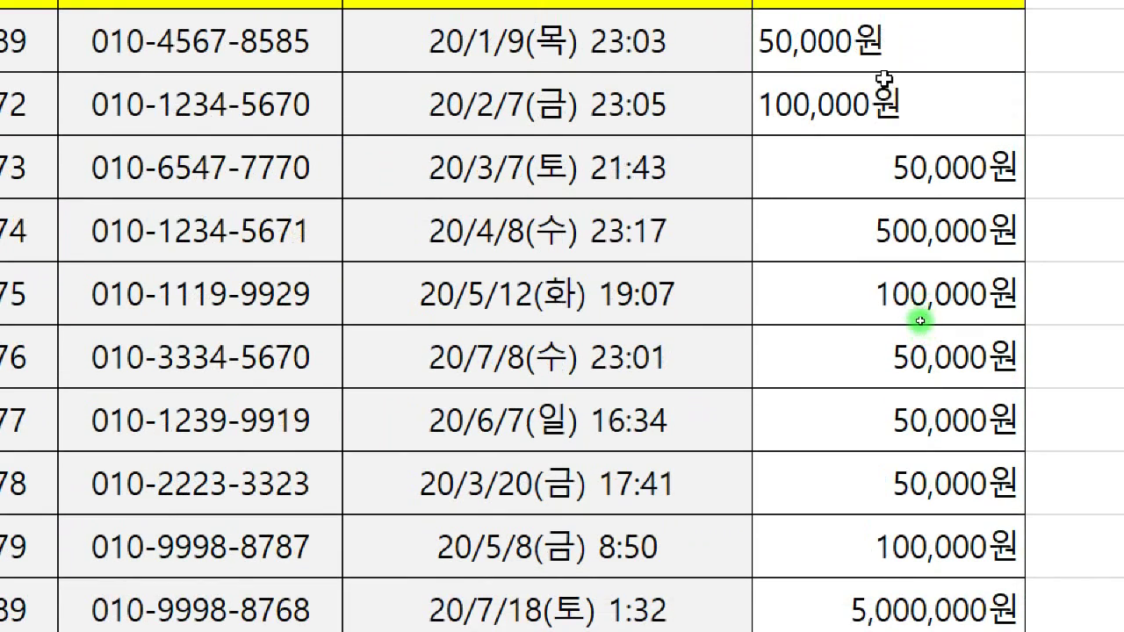
{"action": "left_click", "coordinate": [884, 31]}
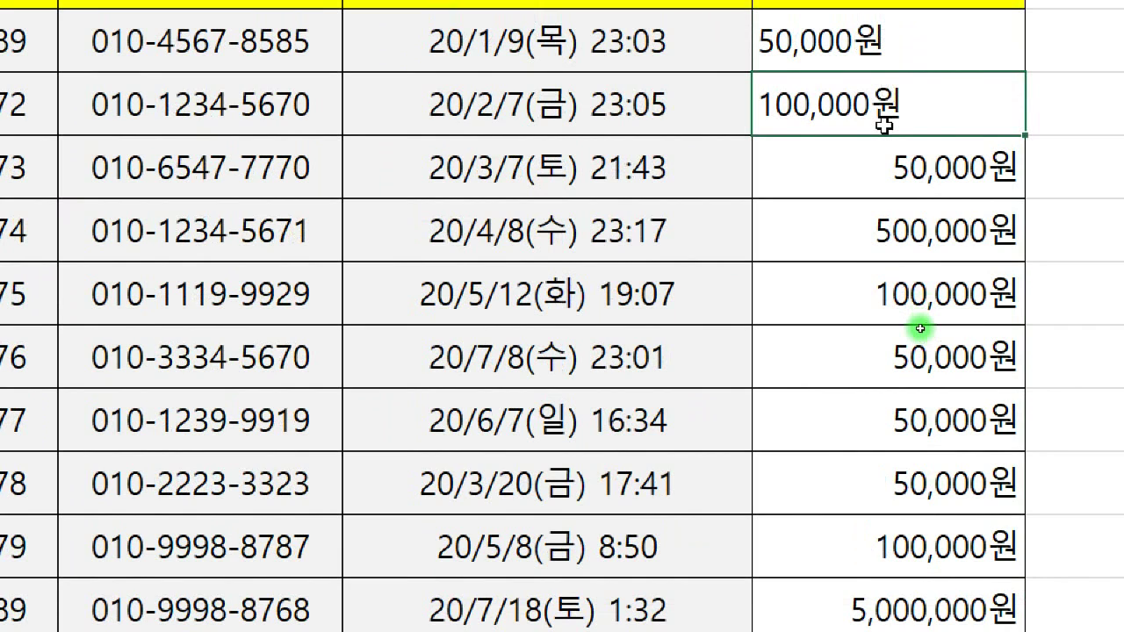
{"action": "left_click", "coordinate": [935, 109]}
{"action": "key", "text": "BackSpace"}
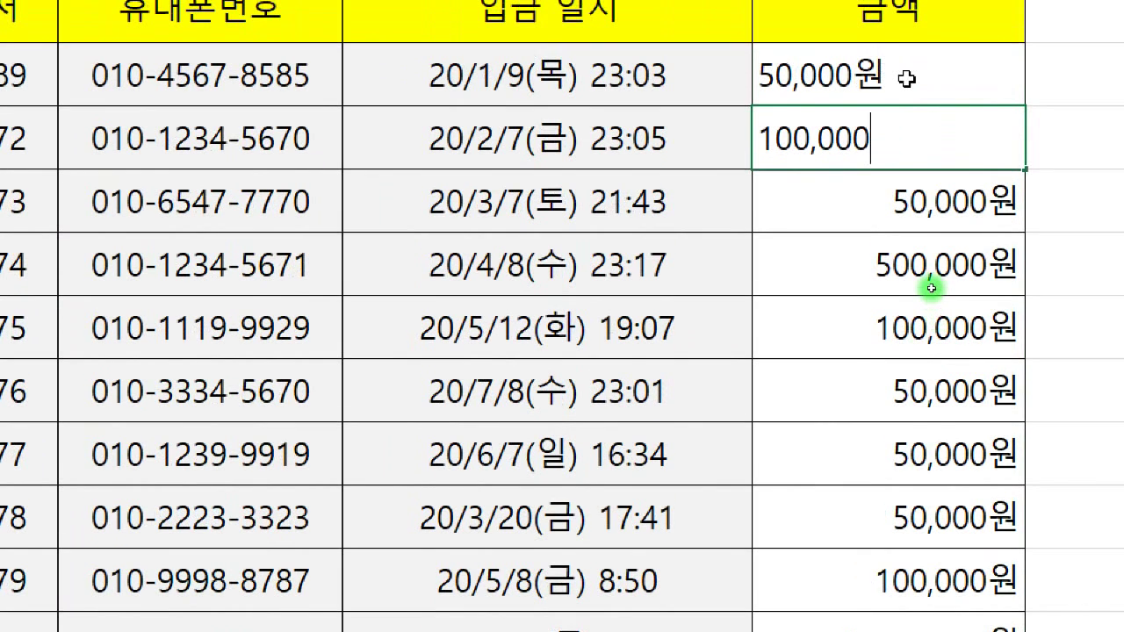
{"action": "key", "text": "Return"}
- Delete the typed 원 from H5 so 50,000 is numeric, restoring the 6,050,000원 total
{"action": "double_click", "coordinate": [906, 79]}
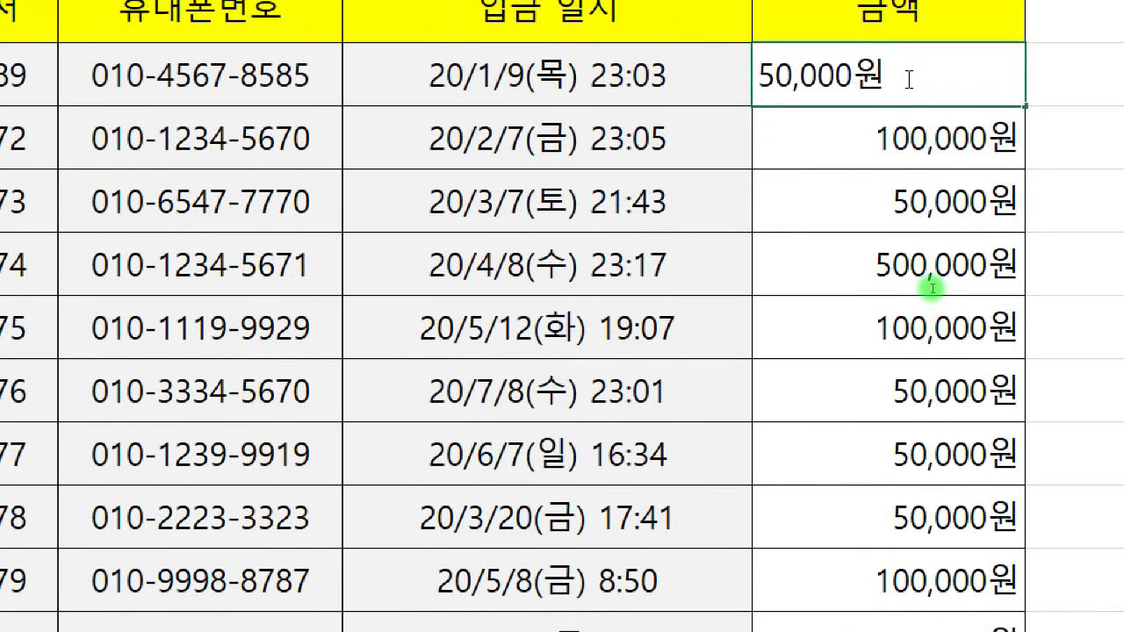
{"action": "key", "text": "BackSpace"}
{"action": "key", "text": "Return"}
{"action": "left_click_drag", "start_coordinate": [904, 77], "coordinate": [908, 138]}
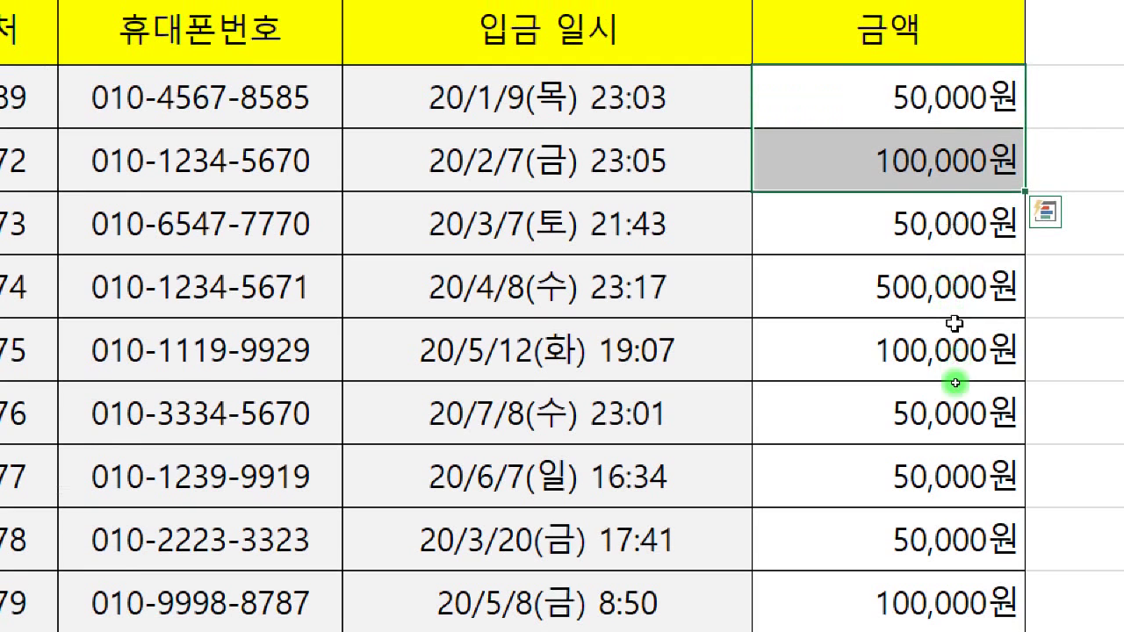
{"action": "scroll", "coordinate": [948, 327], "scroll_direction": "down", "scroll_amount": 3}
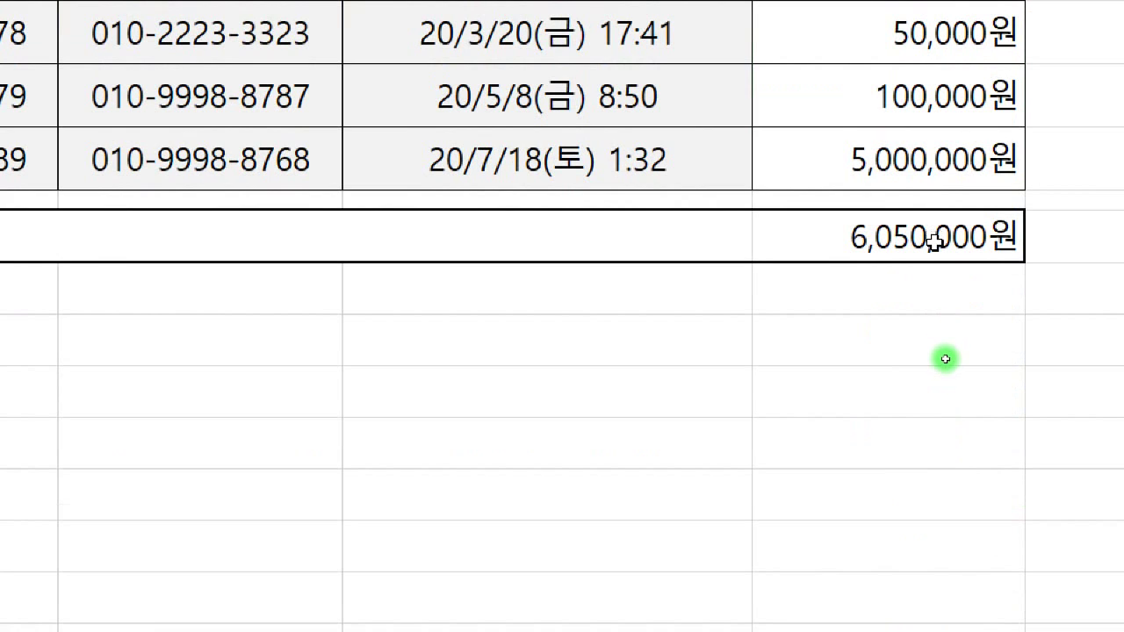
{"action": "scroll", "coordinate": [932, 305], "scroll_direction": "up", "scroll_amount": 3}
{"action": "left_click", "coordinate": [932, 243]}
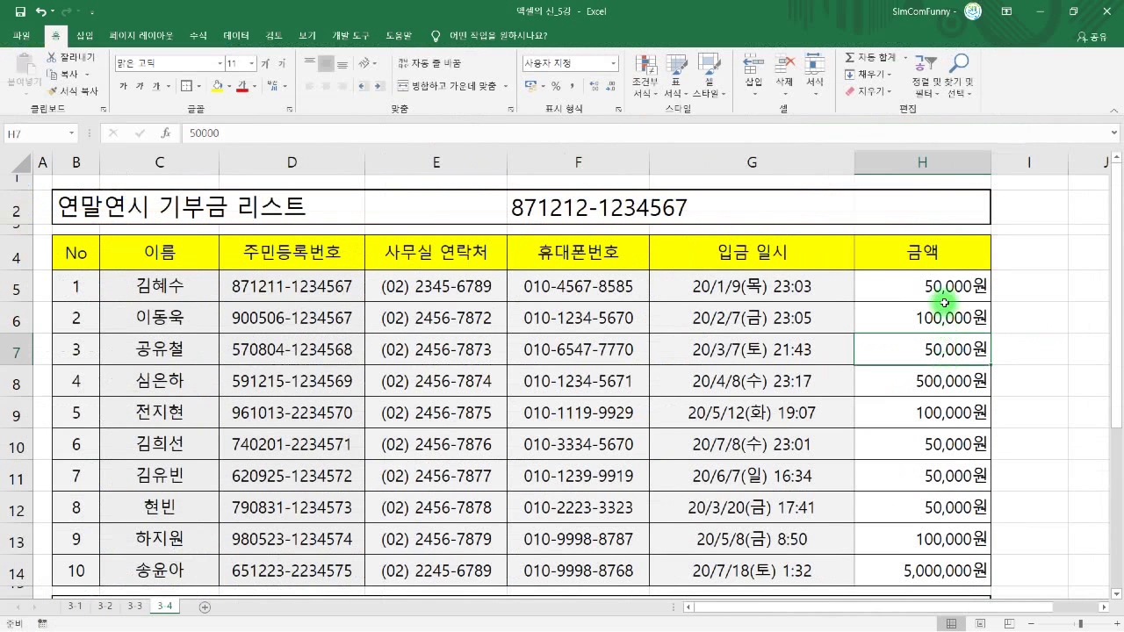
{"action": "left_click", "coordinate": [944, 288]}
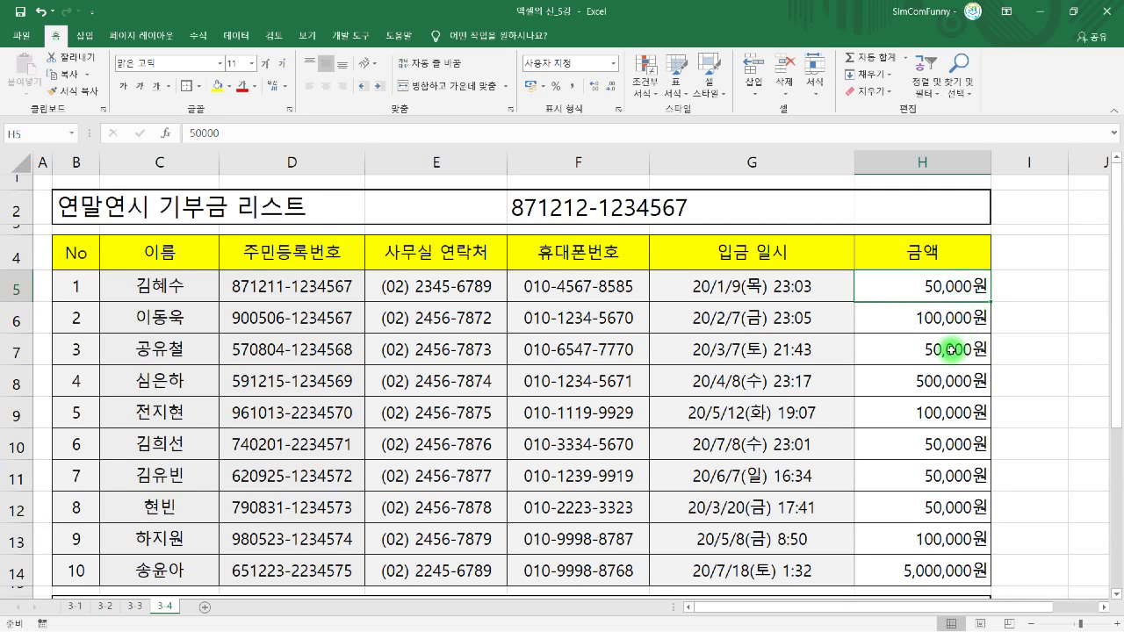
{"action": "scroll", "coordinate": [951, 349], "scroll_direction": "down", "scroll_amount": 1}
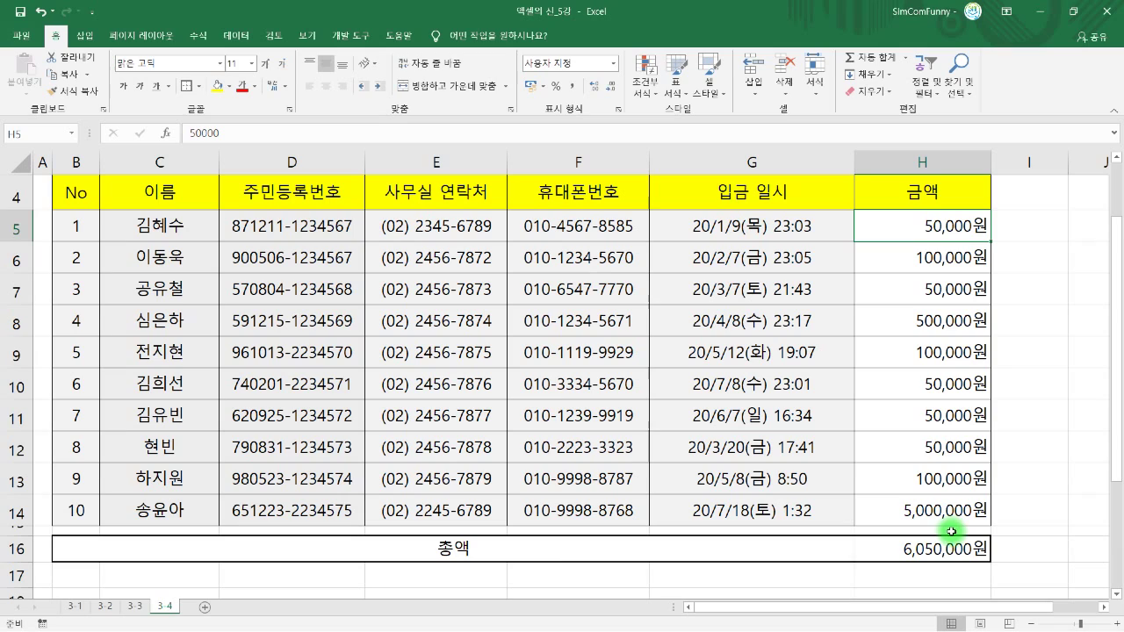
{"action": "left_click", "coordinate": [949, 546]}
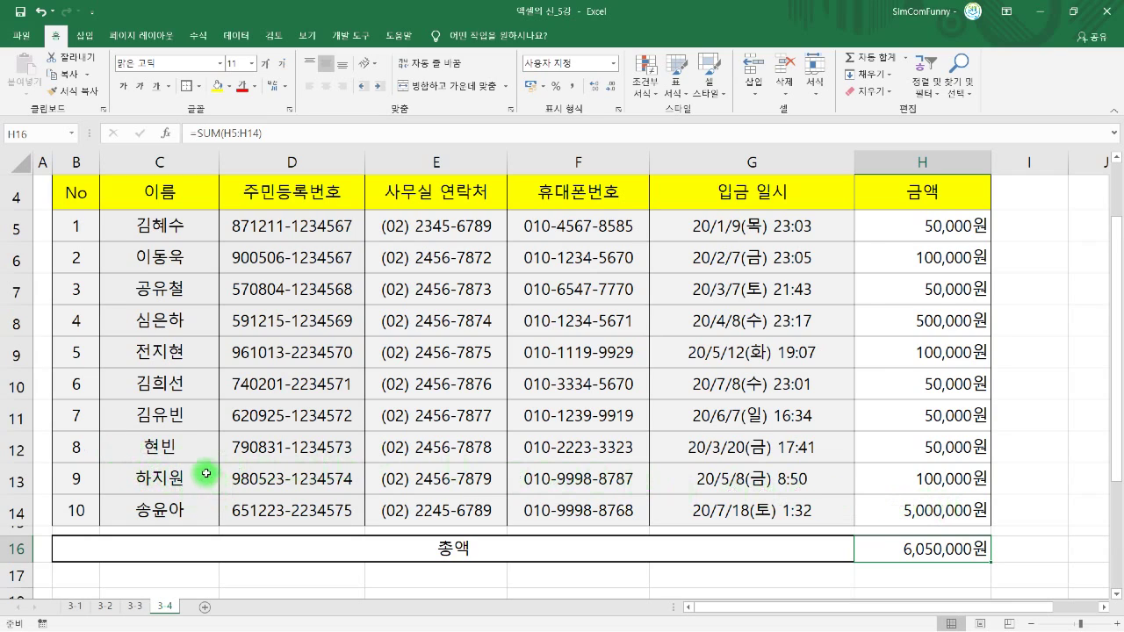
{"action": "left_click", "coordinate": [301, 296]}
{"action": "left_click", "coordinate": [427, 283]}
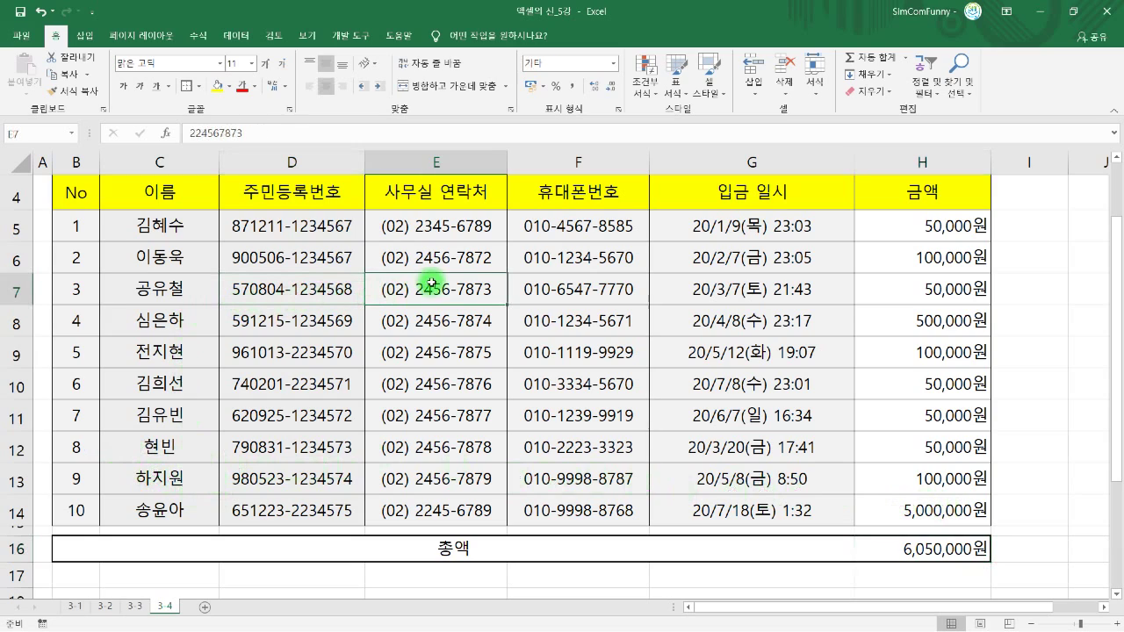
{"action": "left_click", "coordinate": [585, 281]}
{"action": "left_click", "coordinate": [709, 277]}
{"action": "left_click", "coordinate": [927, 289]}
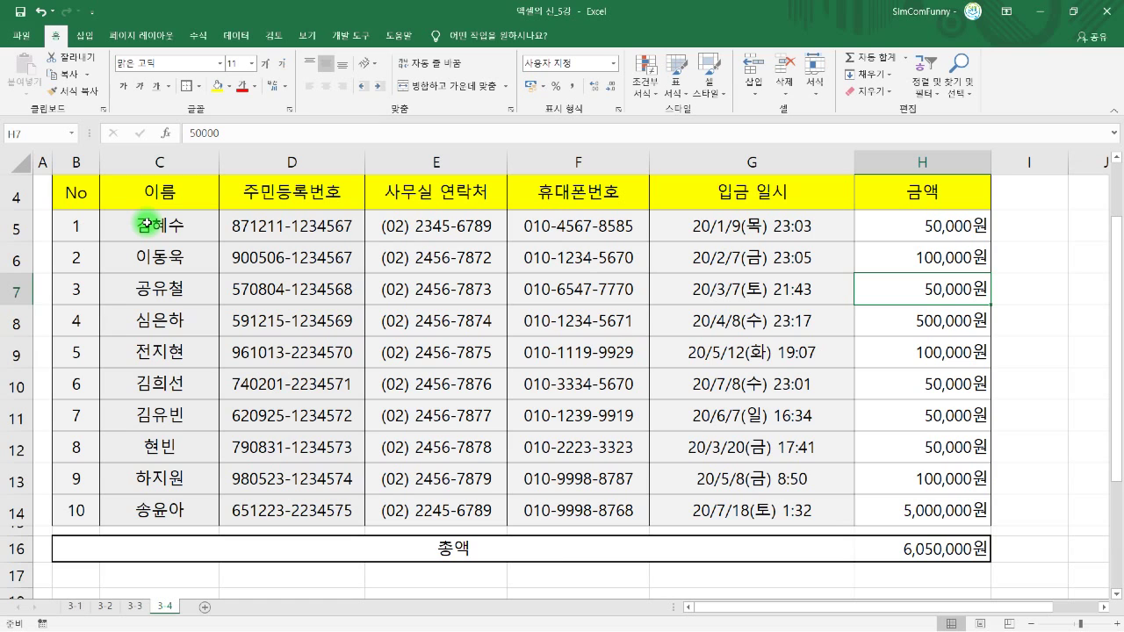
{"action": "scroll", "coordinate": [145, 223], "scroll_direction": "up", "scroll_amount": 1}
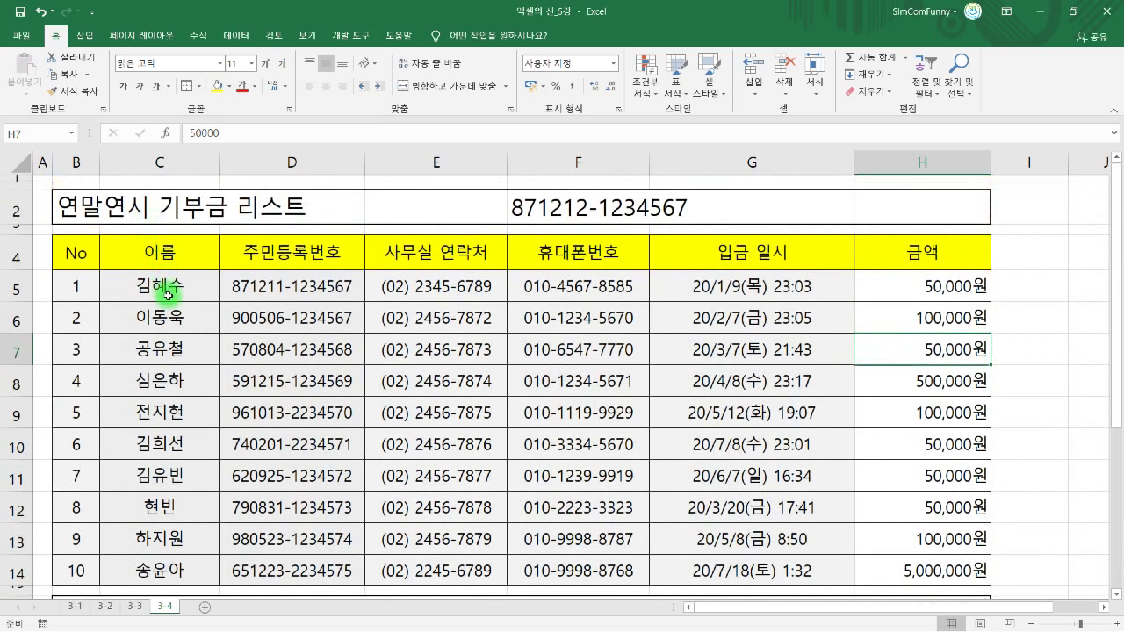
- Undo a manually typed 귀하 in C5, then open Format Cells for donor names C5:C14
{"action": "left_click_drag", "start_coordinate": [180, 286], "coordinate": [167, 567]}
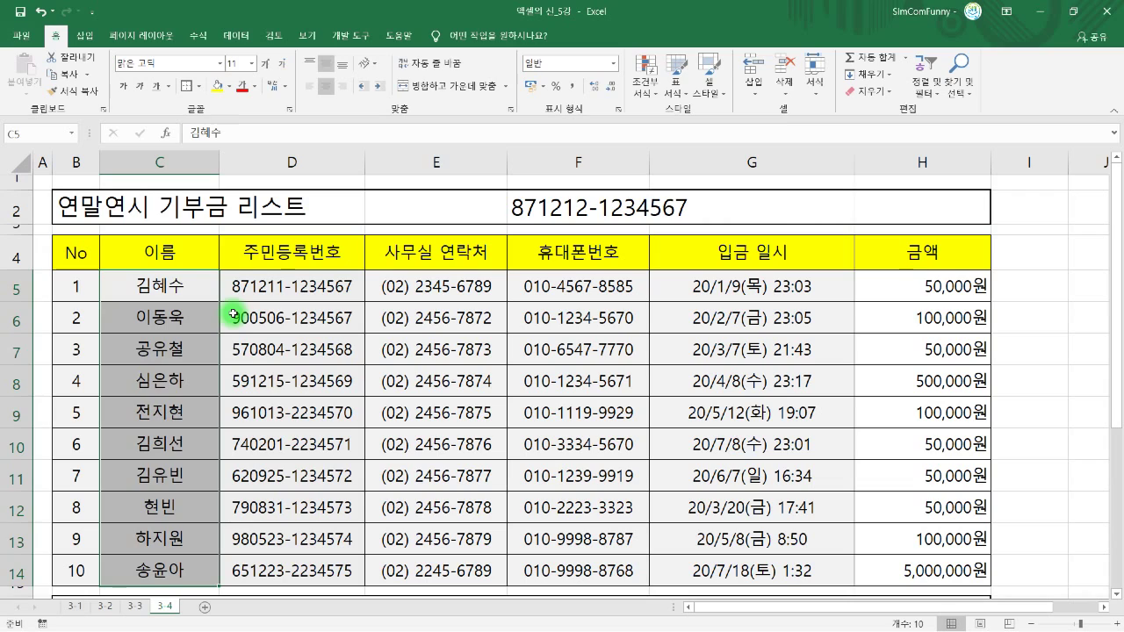
{"action": "double_click", "coordinate": [209, 292]}
{"action": "type", "text": "구"}
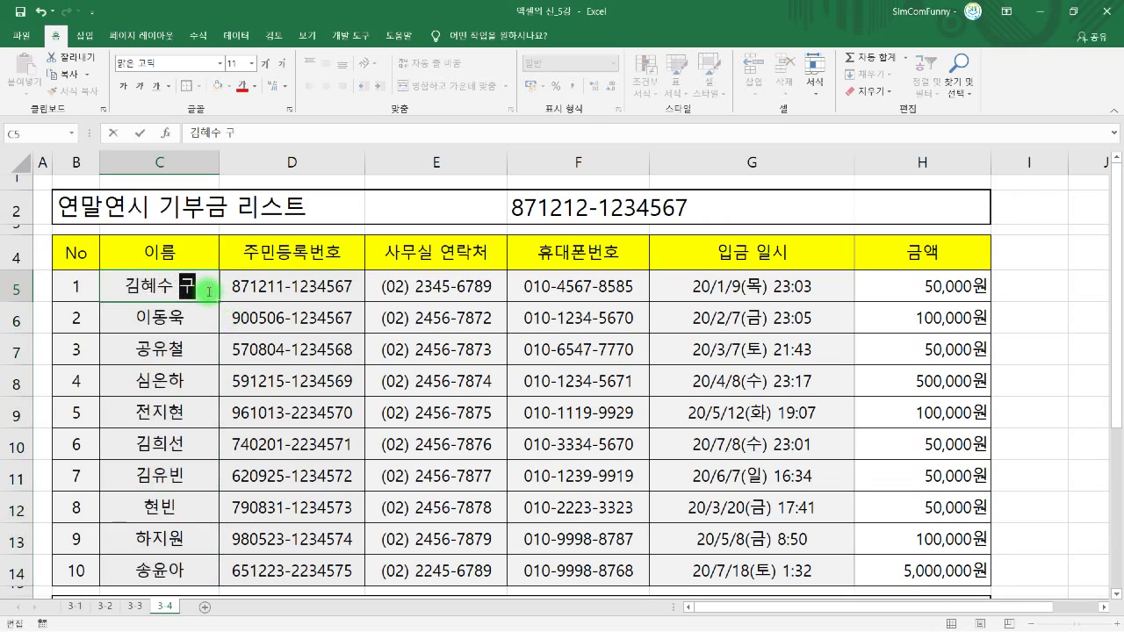
{"action": "type", "text": "ㅣ하"}
{"action": "key", "text": "Return"}
{"action": "key", "text": "ctrl+z"}
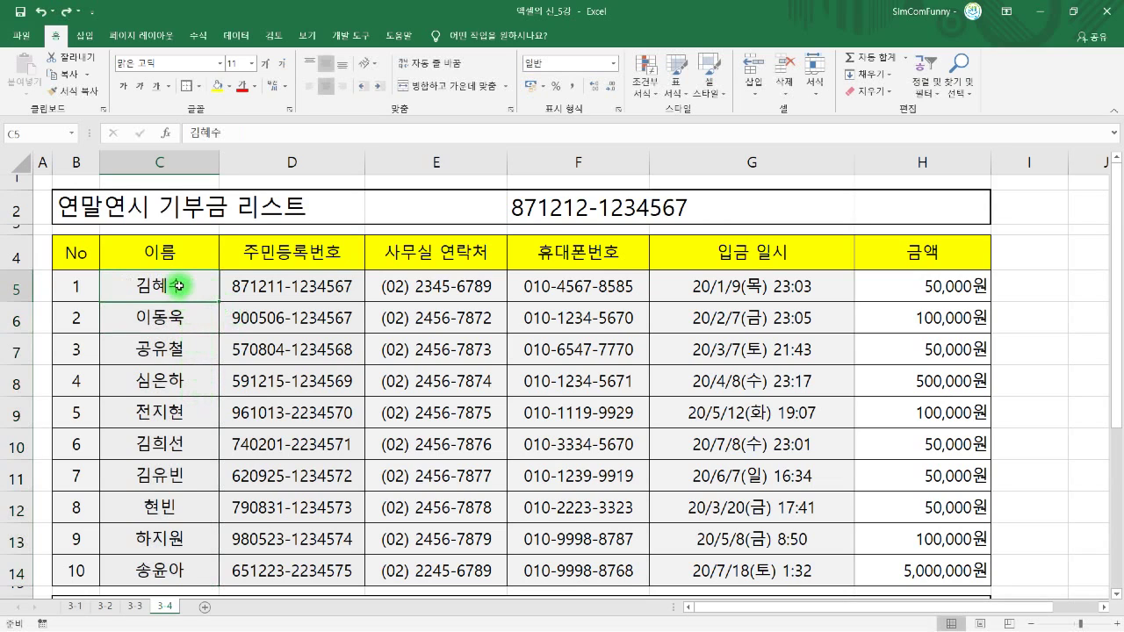
{"action": "left_click_drag", "start_coordinate": [178, 286], "coordinate": [189, 569]}
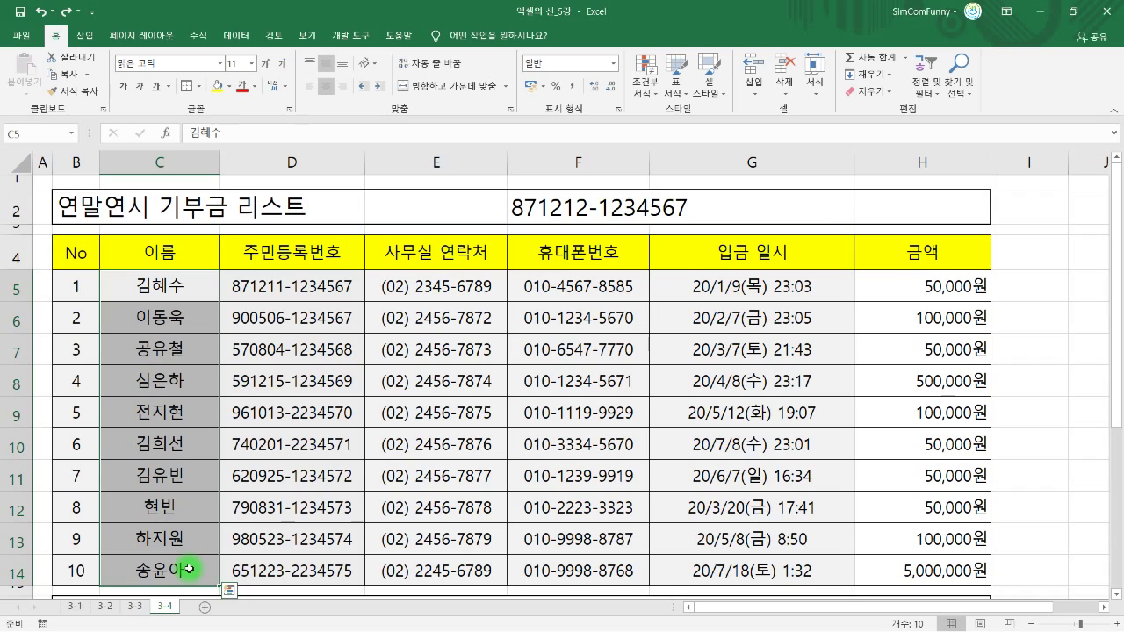
{"action": "key", "text": "ctrl+1"}
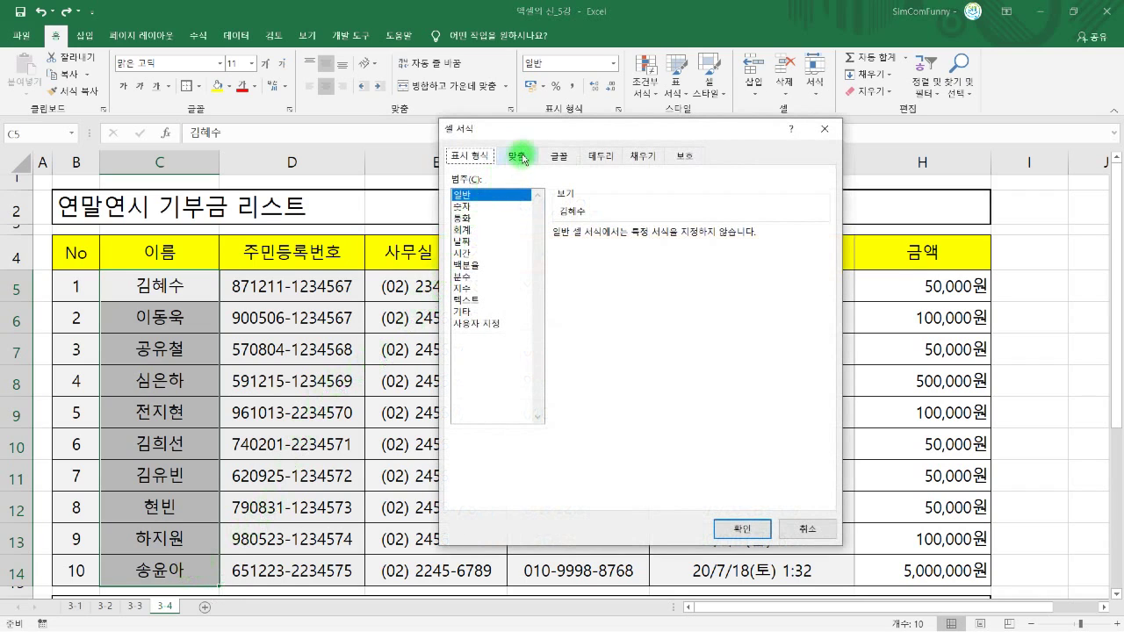
- Give the donor names the custom format code @ 귀하, replacing G/표준
{"action": "left_click_drag", "start_coordinate": [517, 132], "coordinate": [515, 157]}
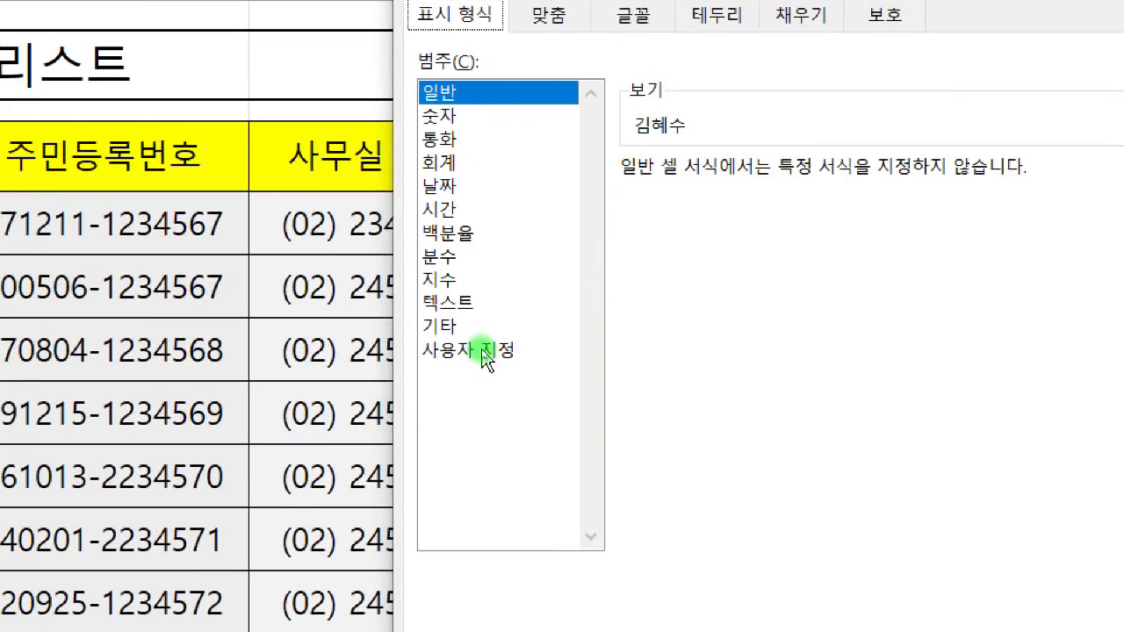
{"action": "left_click", "coordinate": [483, 352]}
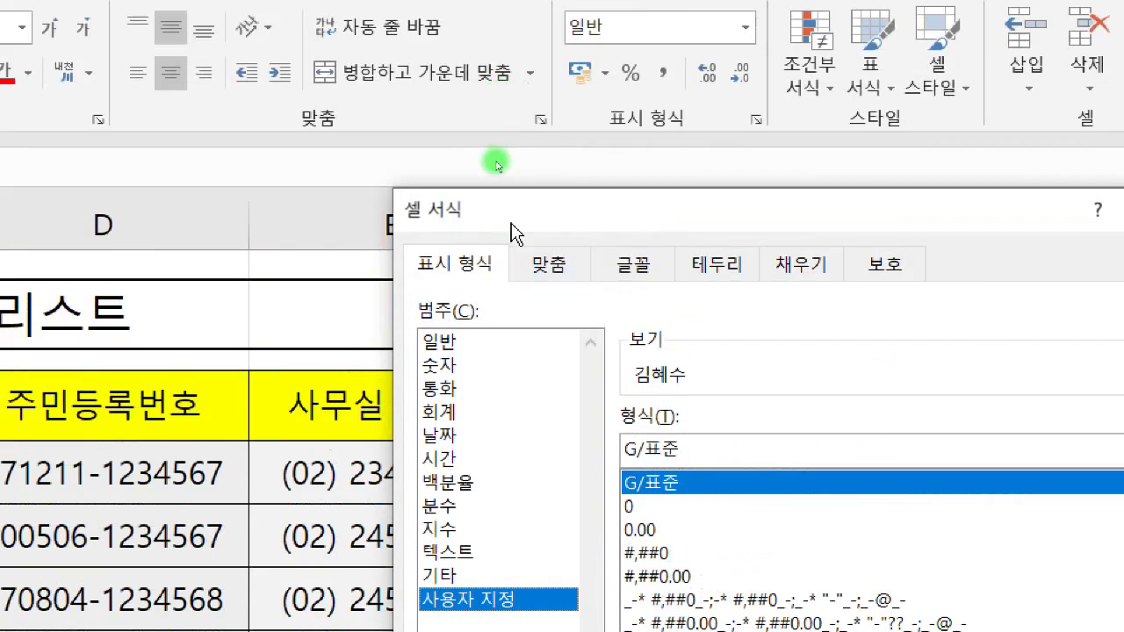
{"action": "left_click_drag", "start_coordinate": [512, 233], "coordinate": [583, 339]}
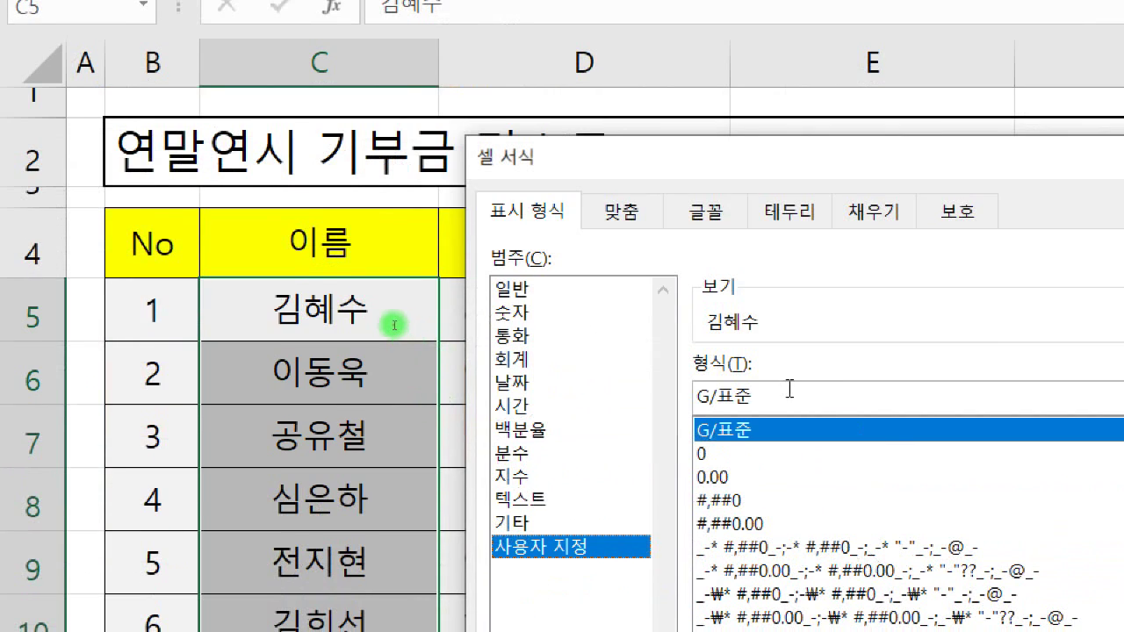
{"action": "left_click_drag", "start_coordinate": [785, 396], "coordinate": [465, 374]}
{"action": "key", "text": "Delete"}
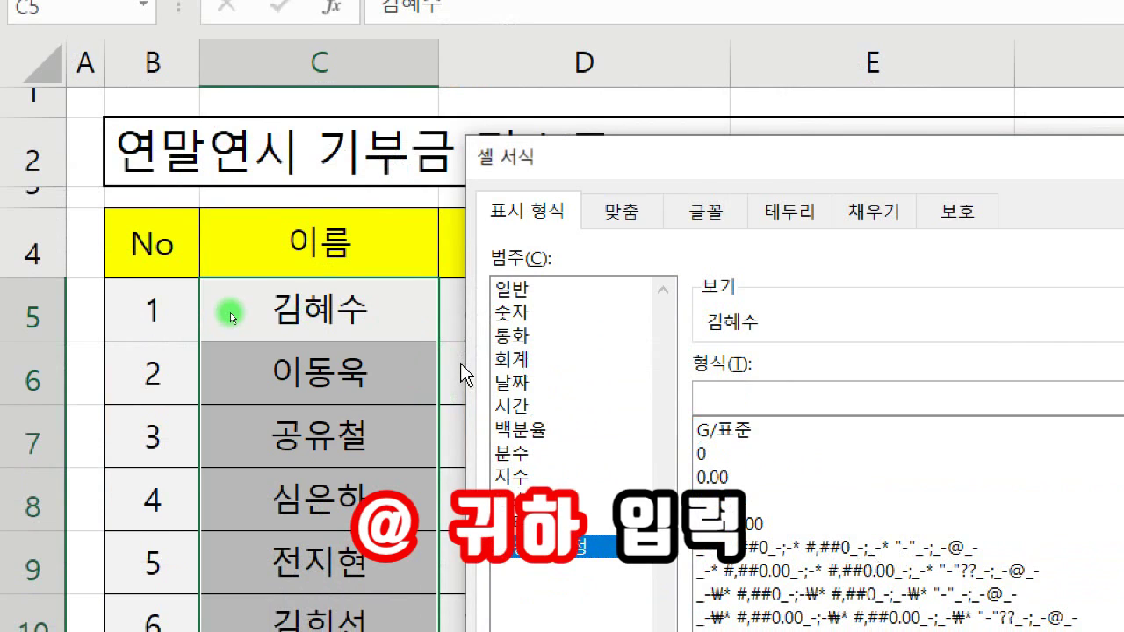
{"action": "type", "text": "@ 귀하"}
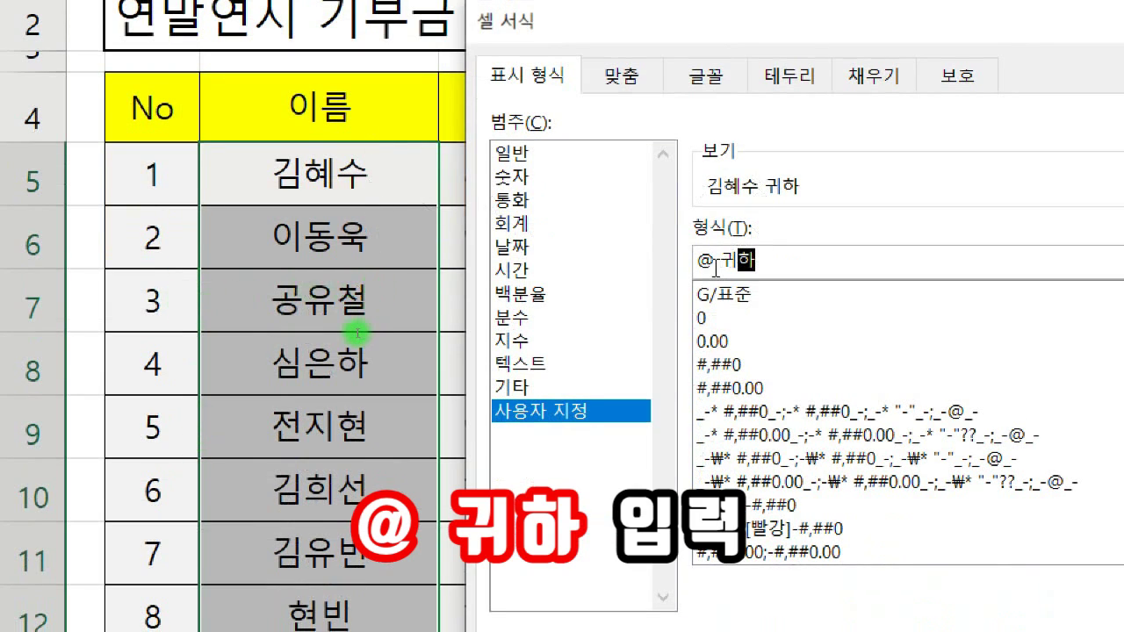
{"action": "left_click_drag", "start_coordinate": [714, 262], "coordinate": [698, 263]}
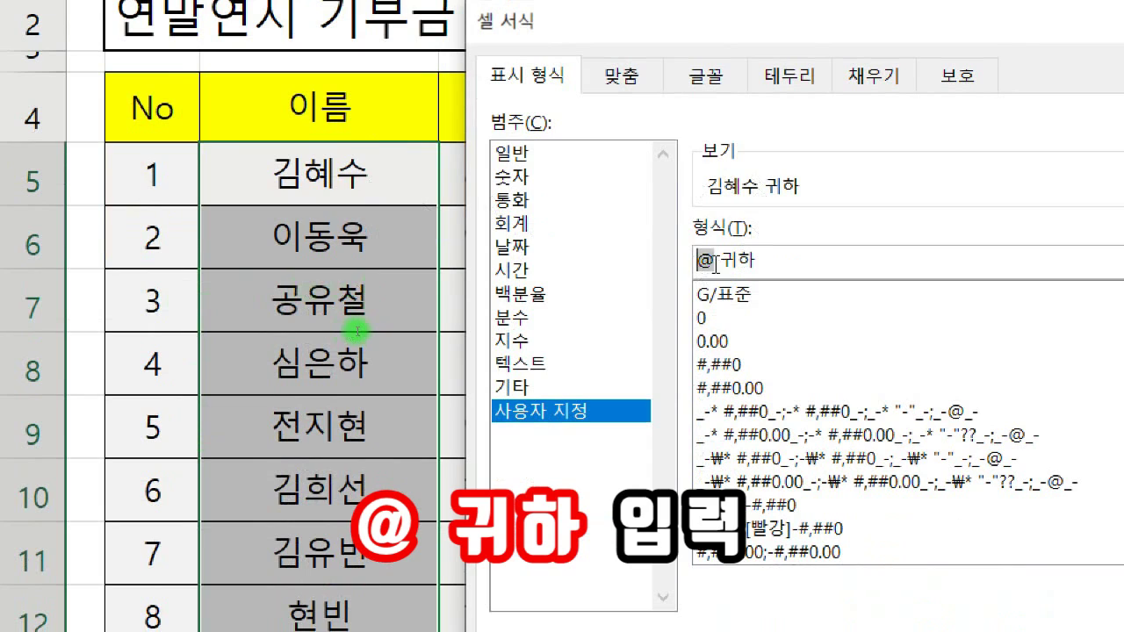
{"action": "left_click", "coordinate": [719, 260]}
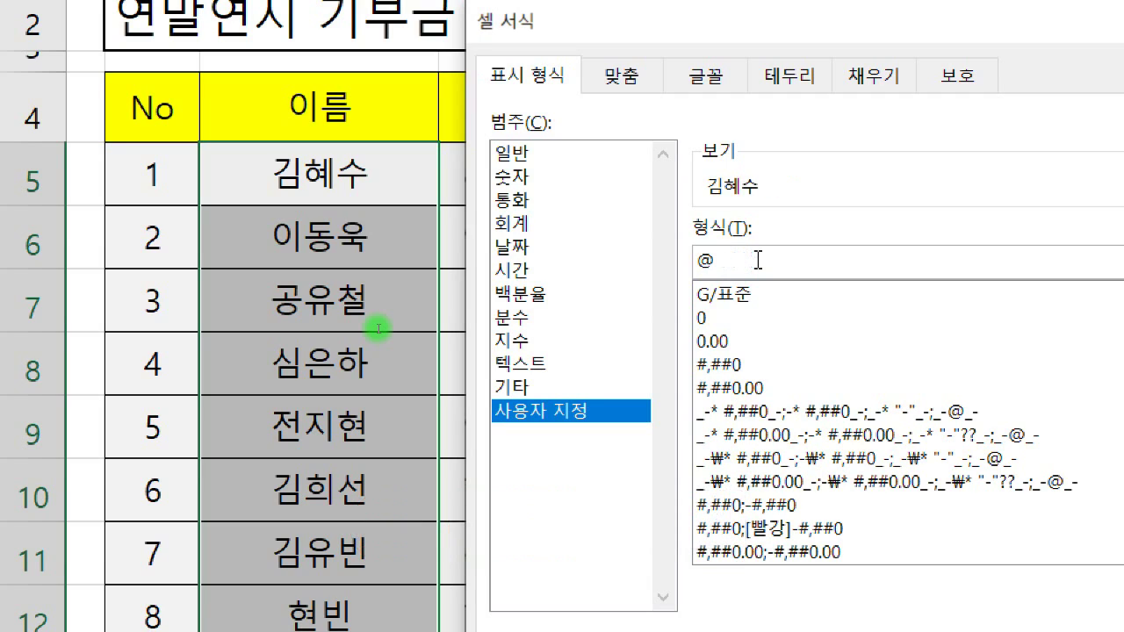
{"action": "type", "text": "님"}
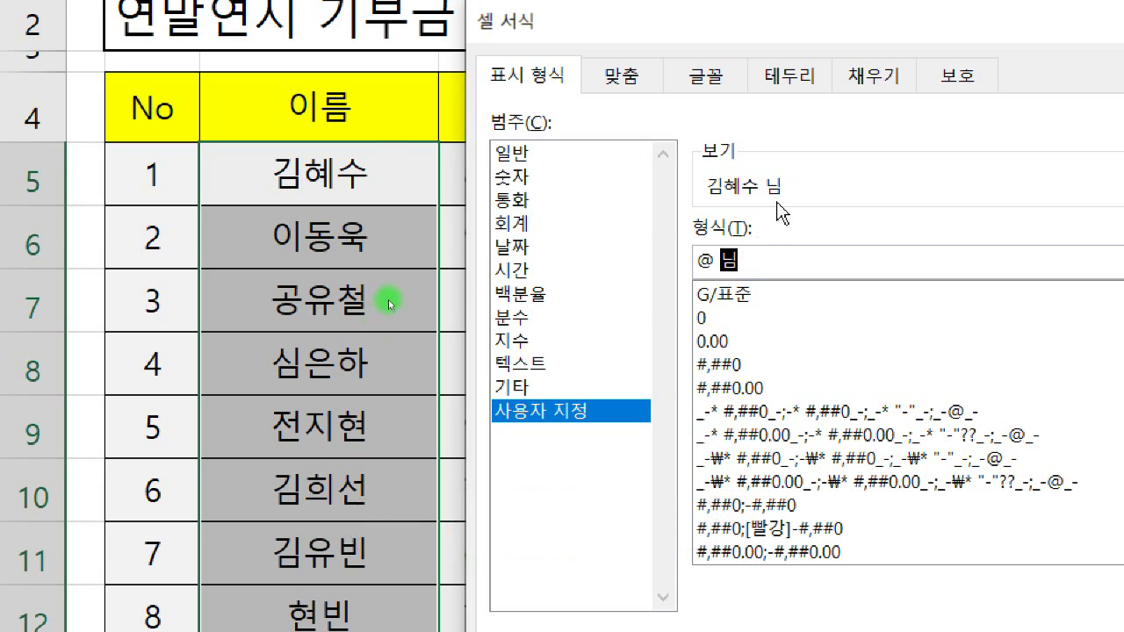
{"action": "key", "text": "BackSpace"}
{"action": "type", "text": "귀하"}
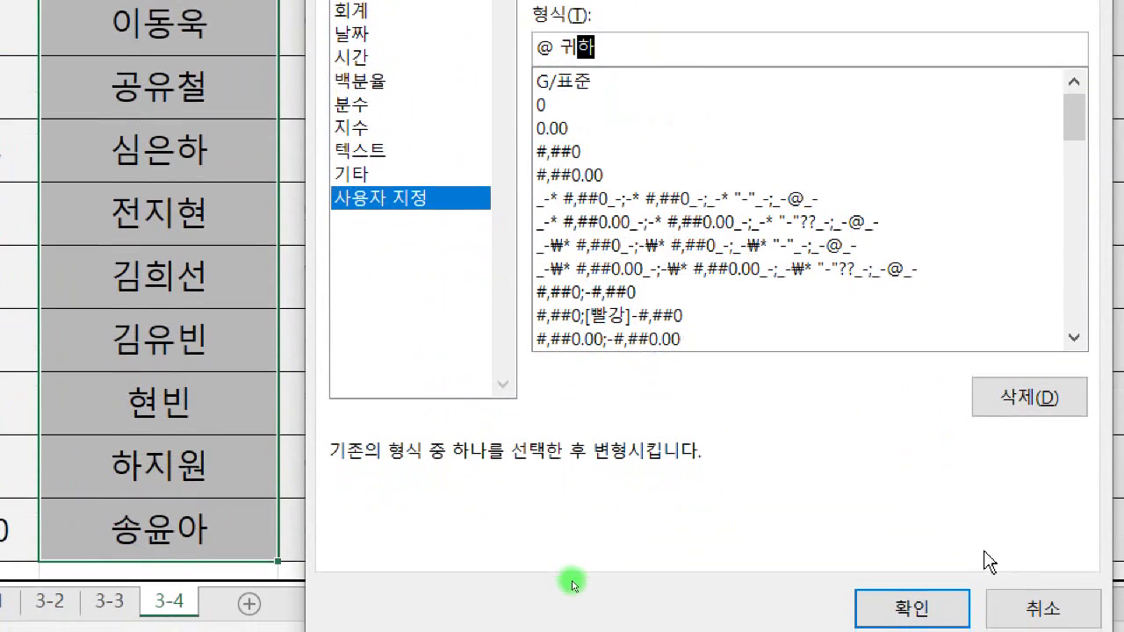
{"action": "left_click", "coordinate": [956, 587]}
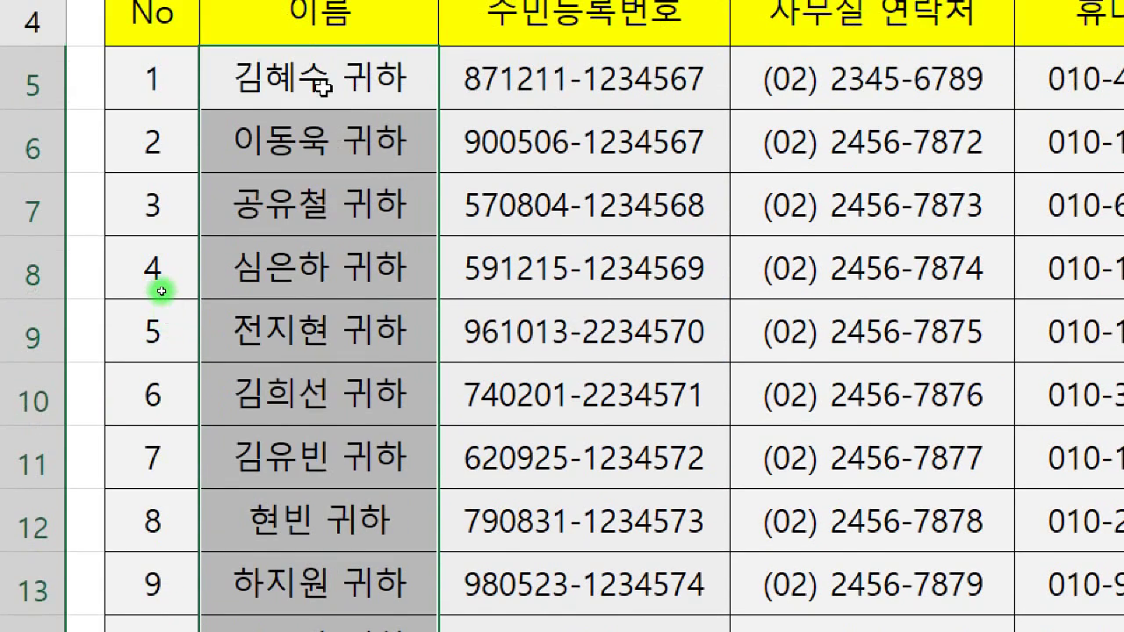
- Replace the first donor's name with a new name, confirming it displays with the 귀하 suffix
{"action": "double_click", "coordinate": [325, 83]}
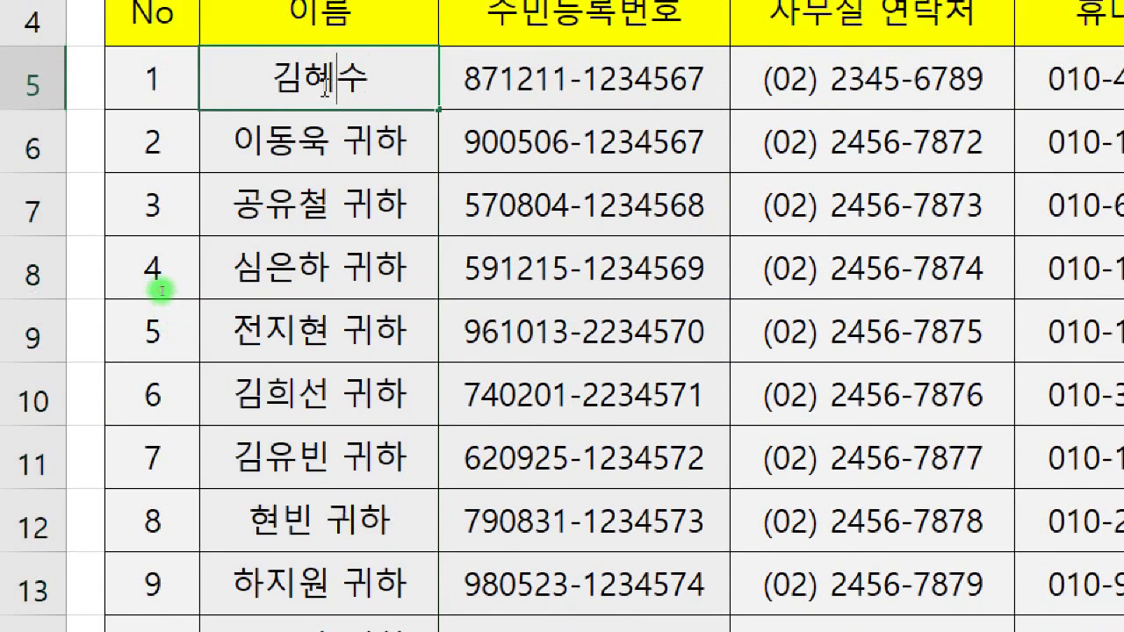
{"action": "key", "text": "BackSpace"}
{"action": "key", "text": "BackSpace"}
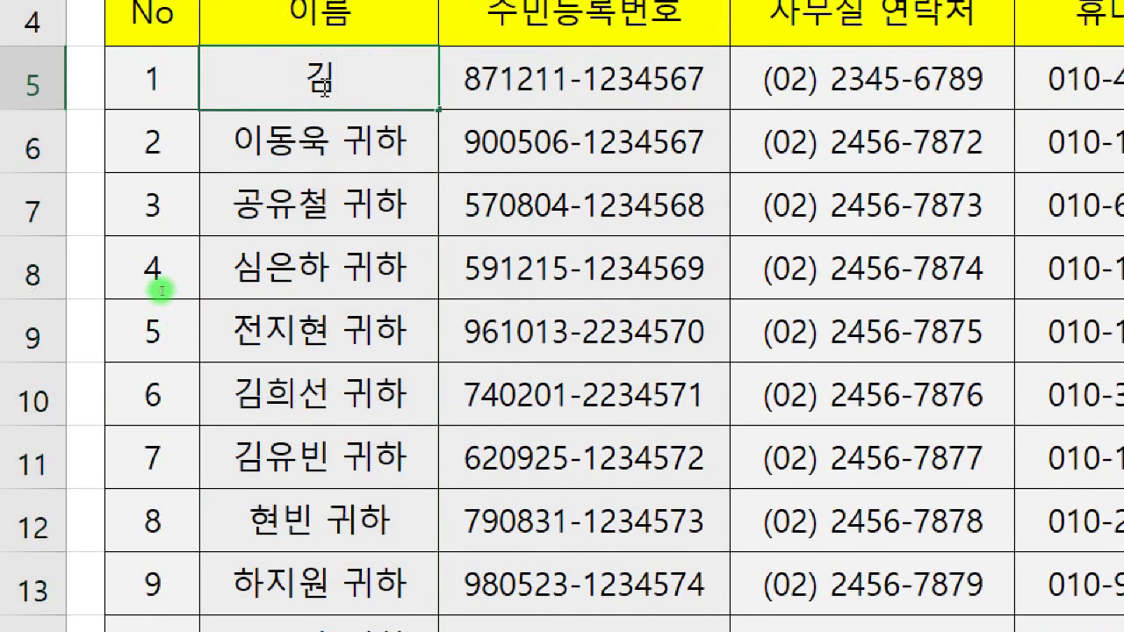
{"action": "key", "text": "BackSpace"}
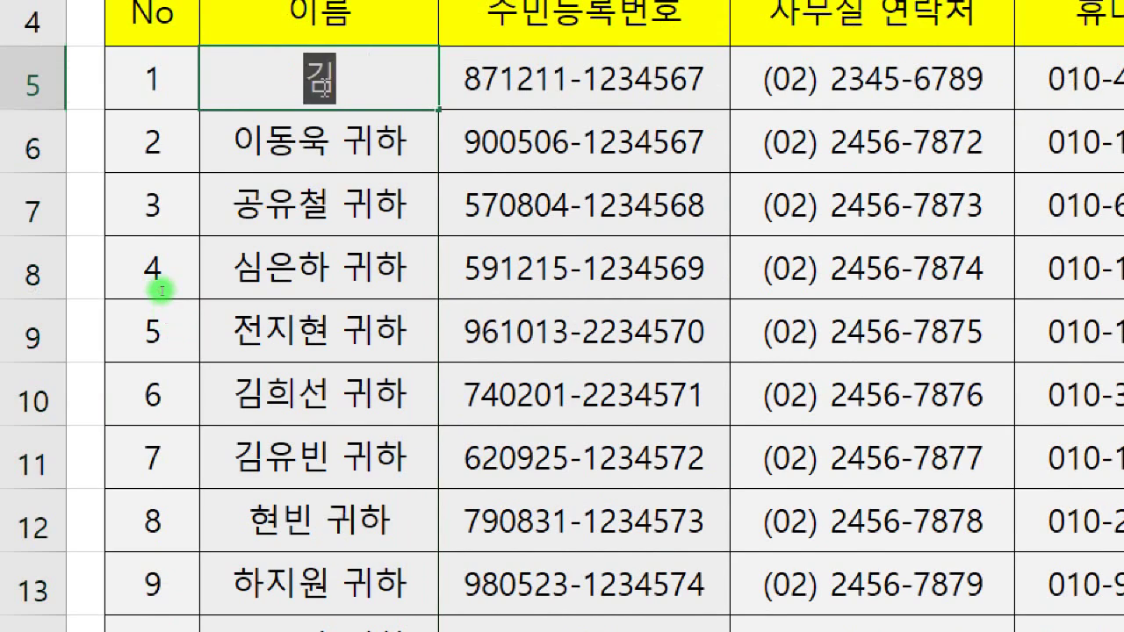
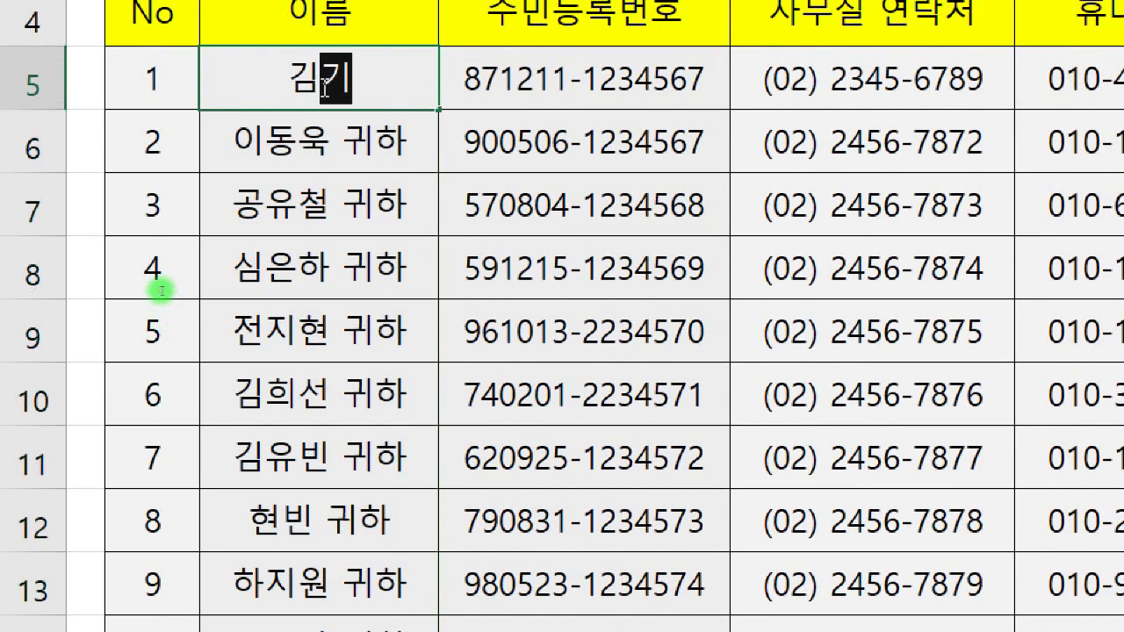
{"action": "key", "text": "ctrl+Return"}
{"action": "key", "text": "Return"}
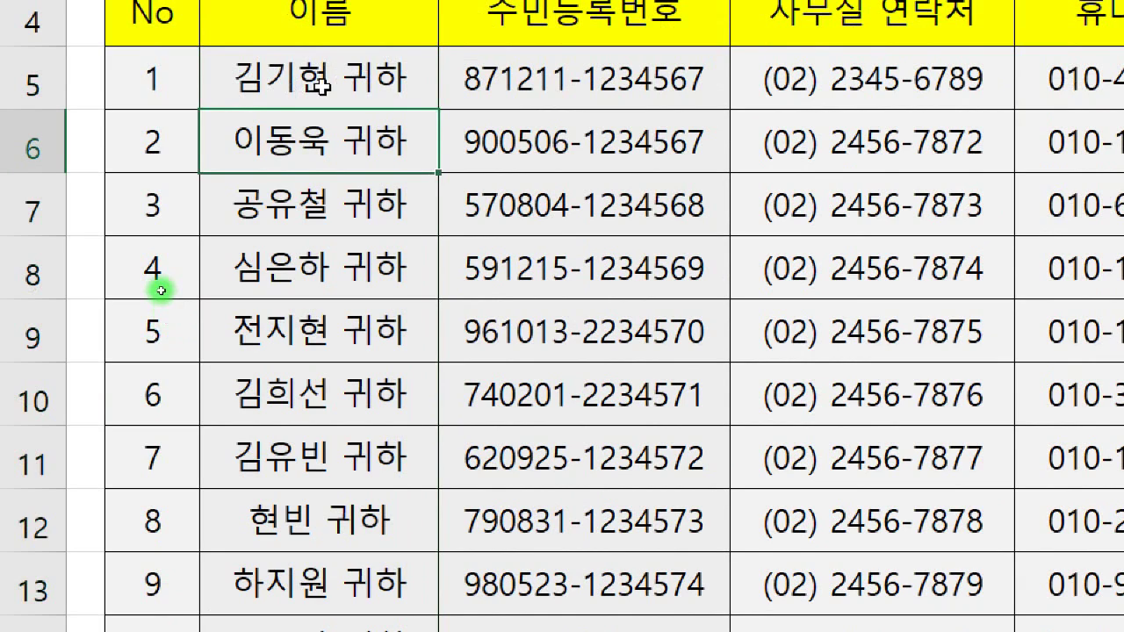
{"action": "left_click", "coordinate": [390, 84]}
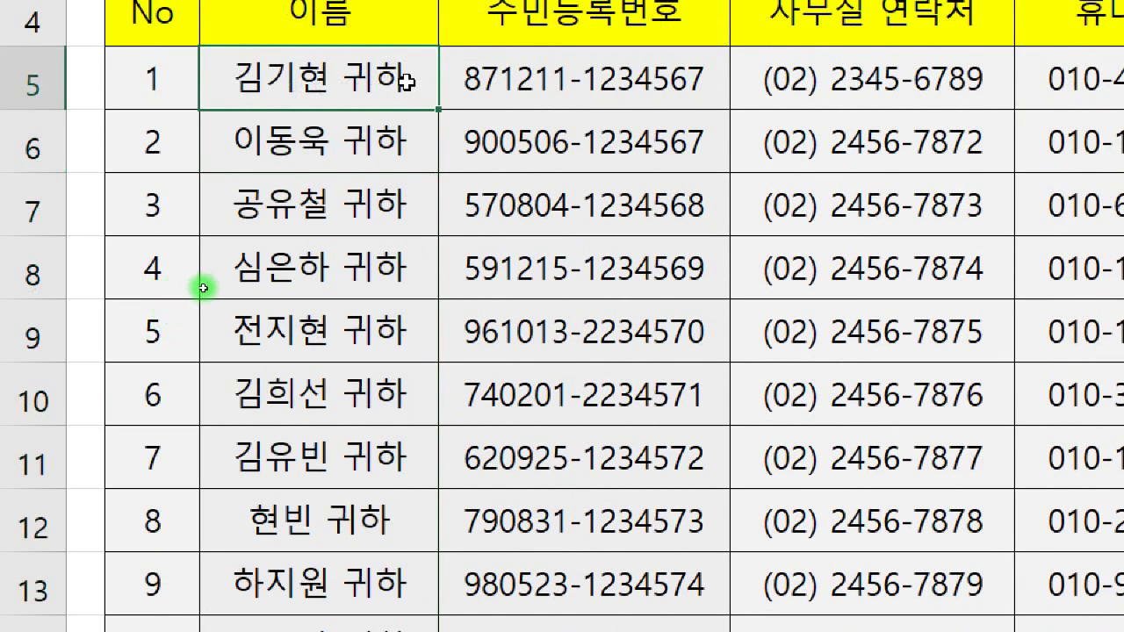